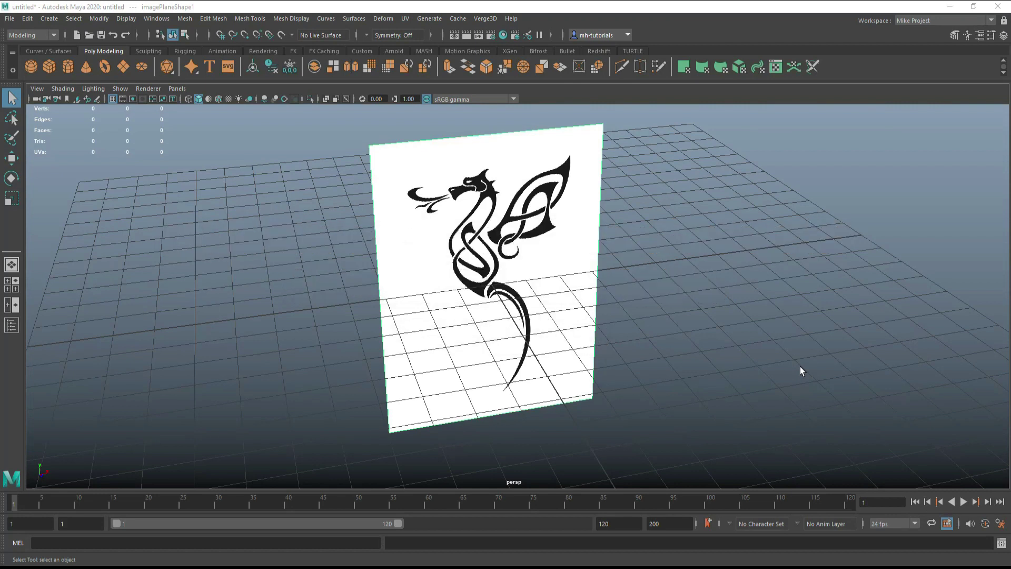
Create a polygon plane over the dragon reference image to begin tracing
click(123, 67)
Reshape pPlane1 into a slanted quad lying on the dragon's black strand
key(w)
scroll(554, 300, up, 5)
scroll(554, 301, up, 5)
scroll(519, 346, down, 10)
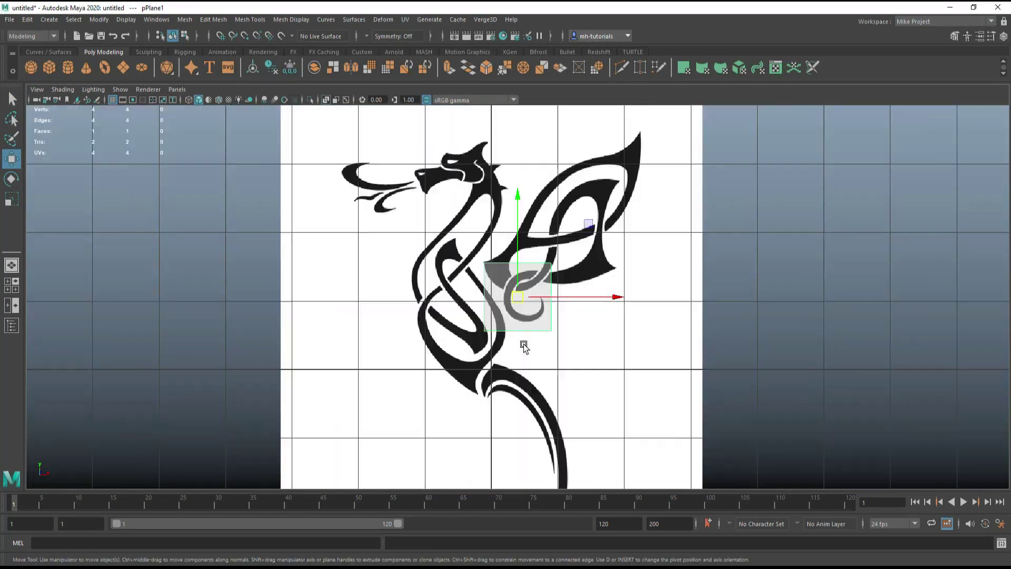
key(f)
scroll(451, 319, down, 5)
drag(519, 253, 527, 276)
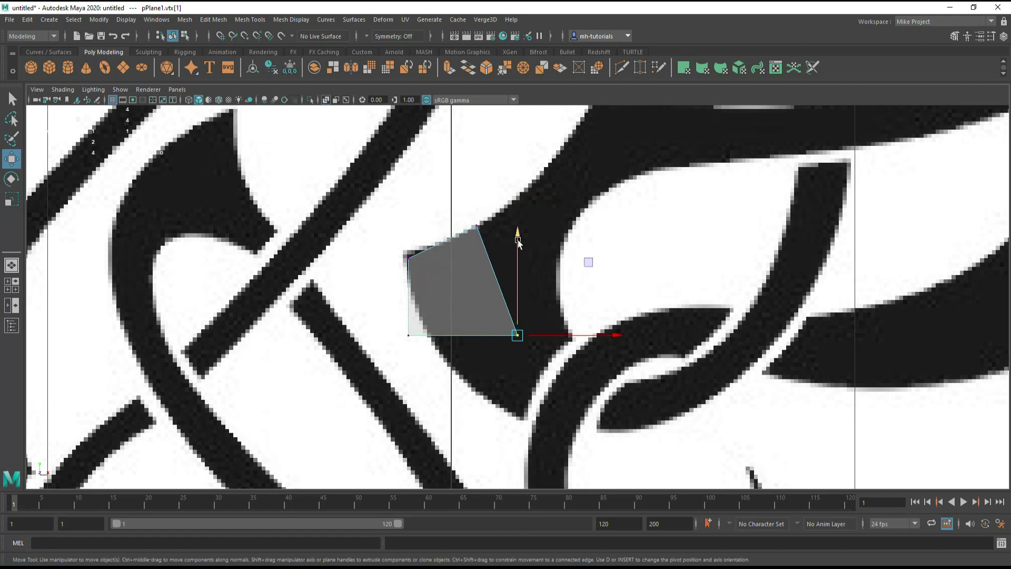
drag(521, 343, 422, 346)
Extrude the plane's right edge up and right along the strand
click(503, 335)
mouse_move(528, 333)
shift+mouse_down()
mouse_move(606, 203)
mouse_move(560, 266)
shift+mouse_up()
click(607, 203)
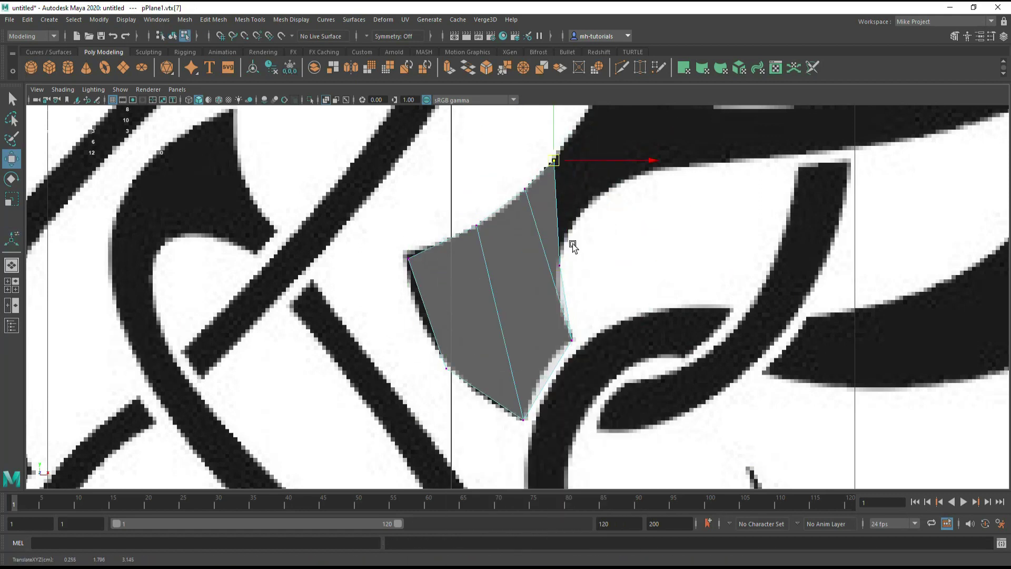
scroll(532, 208, up, 3)
mouse_move(470, 291)
right_down()
mouse_move(470, 269)
mouse_move(478, 342)
mouse_move(493, 343)
right_up()
click(476, 316)
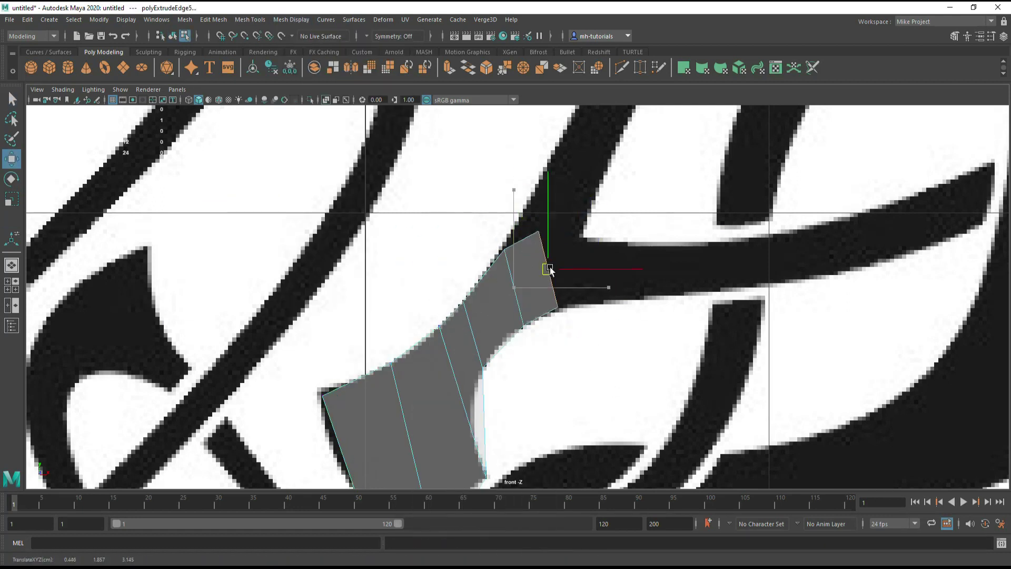
Adjust the new face's corner vertices and extrude another edge rightward along the strand
click(542, 272)
scroll(541, 272, down, 3)
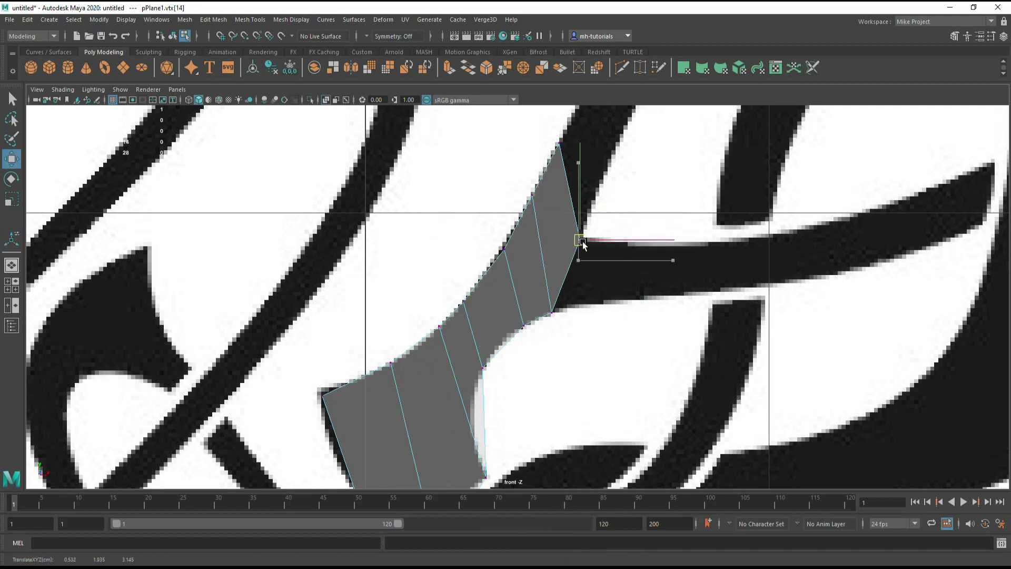
scroll(587, 335, down, 3)
click(529, 302)
scroll(527, 295, up, 5)
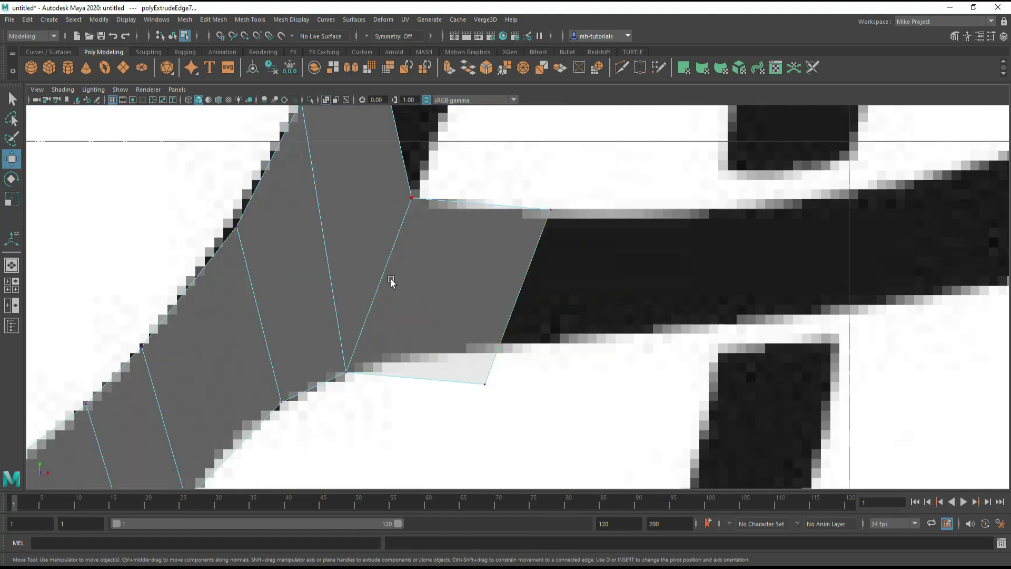
scroll(517, 283, down, 3)
scroll(548, 402, up, 5)
shift+right_drag(514, 293, 520, 209)
shift+drag(550, 294, 693, 276)
scroll(560, 380, down, 5)
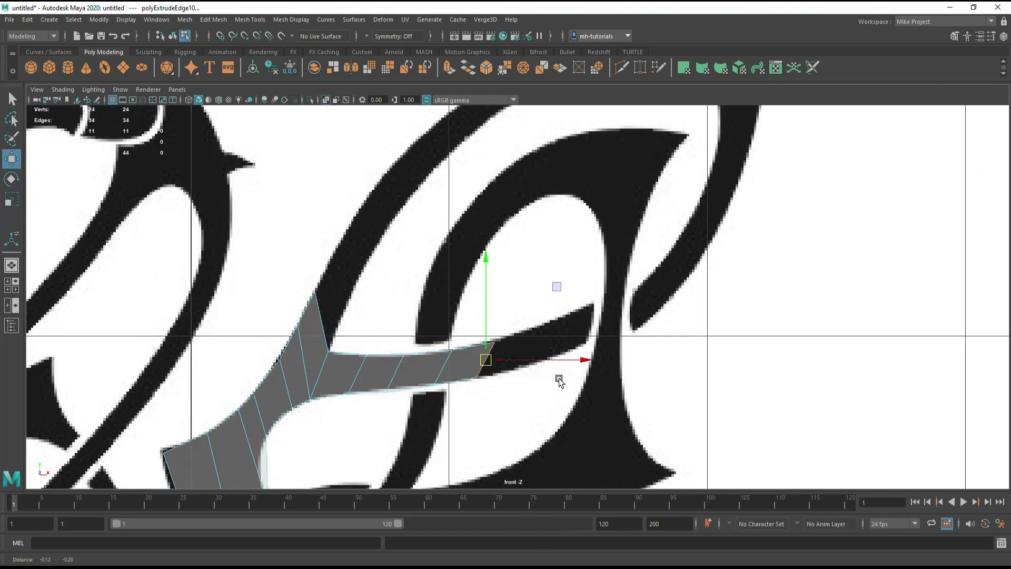
Scale and extrude further edges to carry the strip right across the forked section
key(r)
shift+right_drag(479, 289, 436, 289)
key(w)
drag(544, 311, 568, 309)
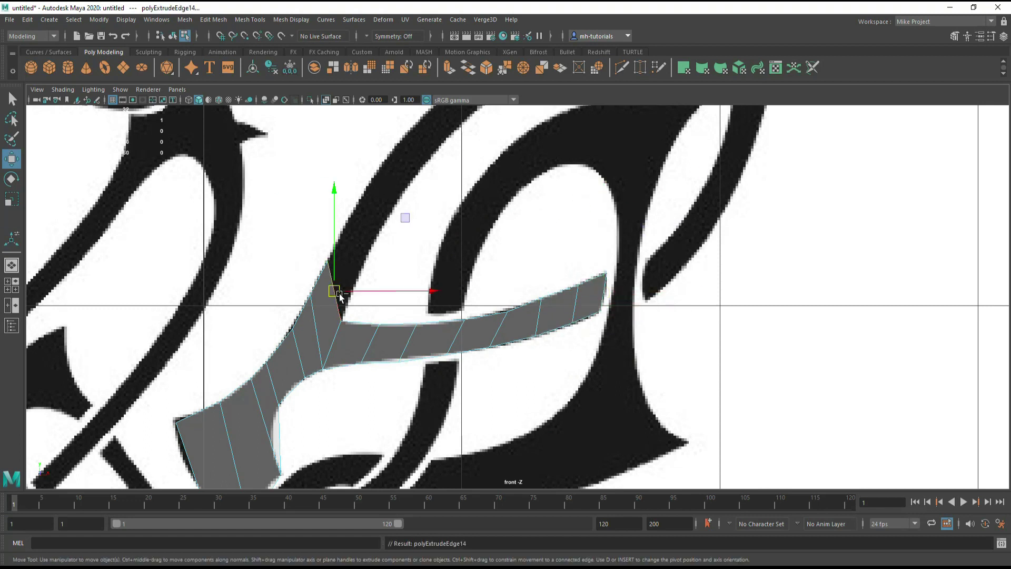
right_drag(339, 297, 353, 258)
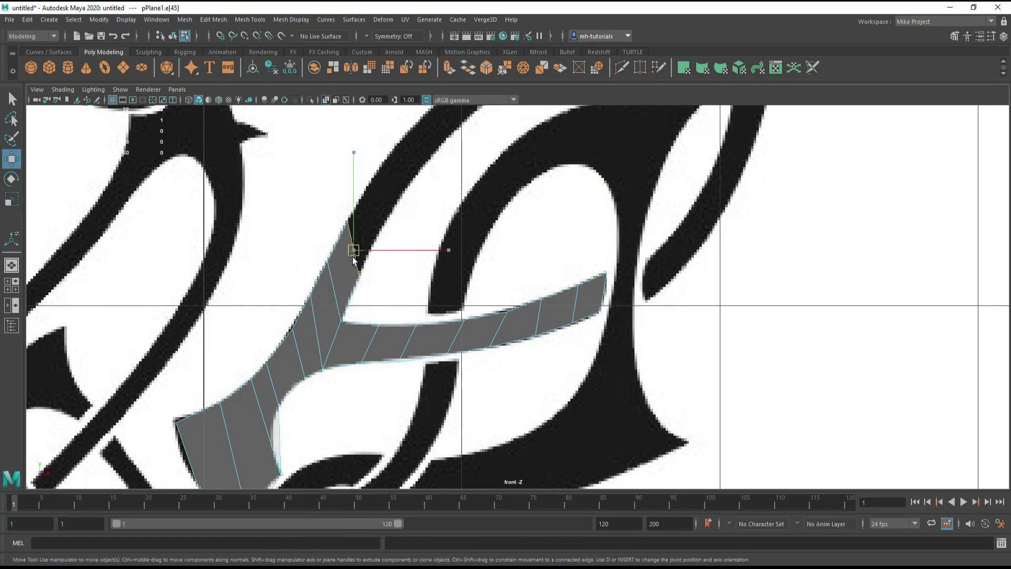
click(410, 209)
scroll(578, 406, down, 5)
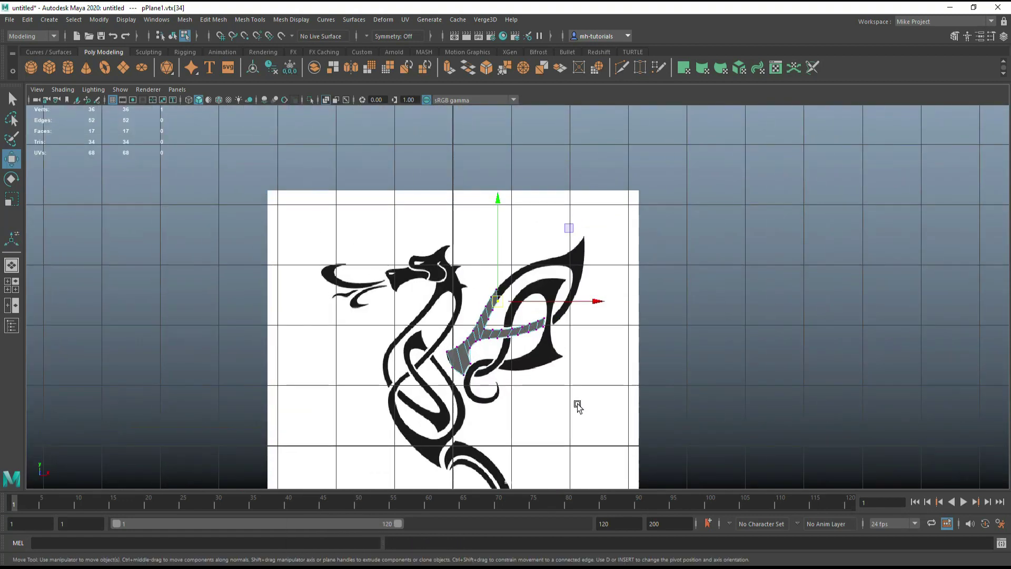
Extrude the strip up the wing curve to the wing tip and narrow it there
scroll(577, 406, up, 3)
scroll(477, 312, up, 2)
shift+drag(484, 234, 596, 175)
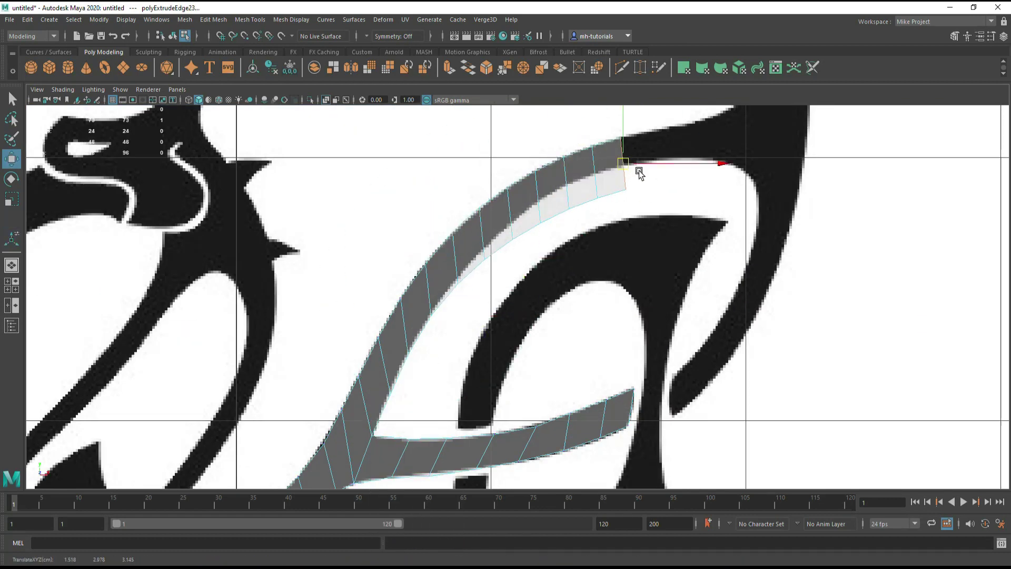
shift+drag(650, 159, 707, 148)
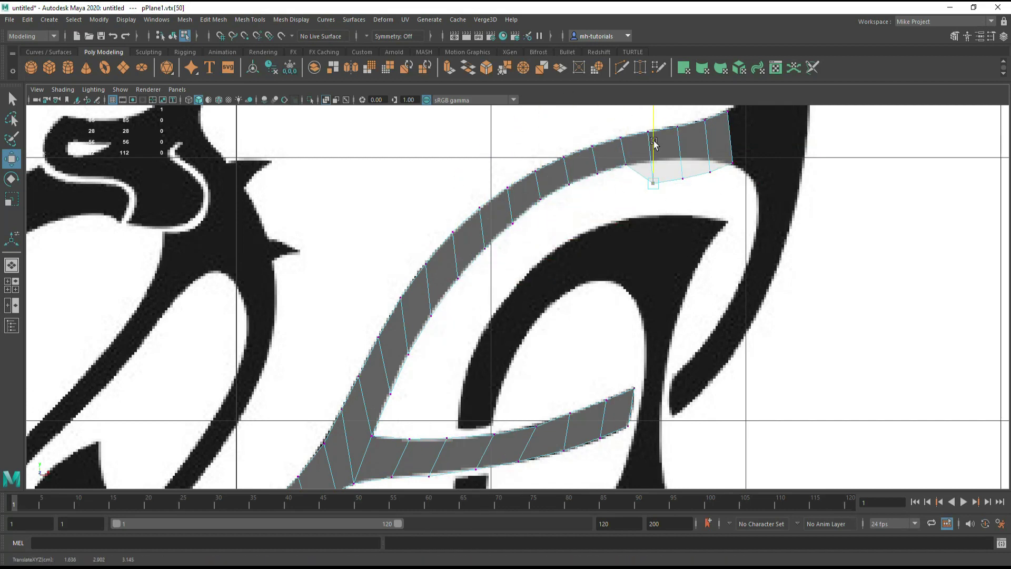
scroll(734, 142, down, 3)
shift+drag(656, 205, 701, 161)
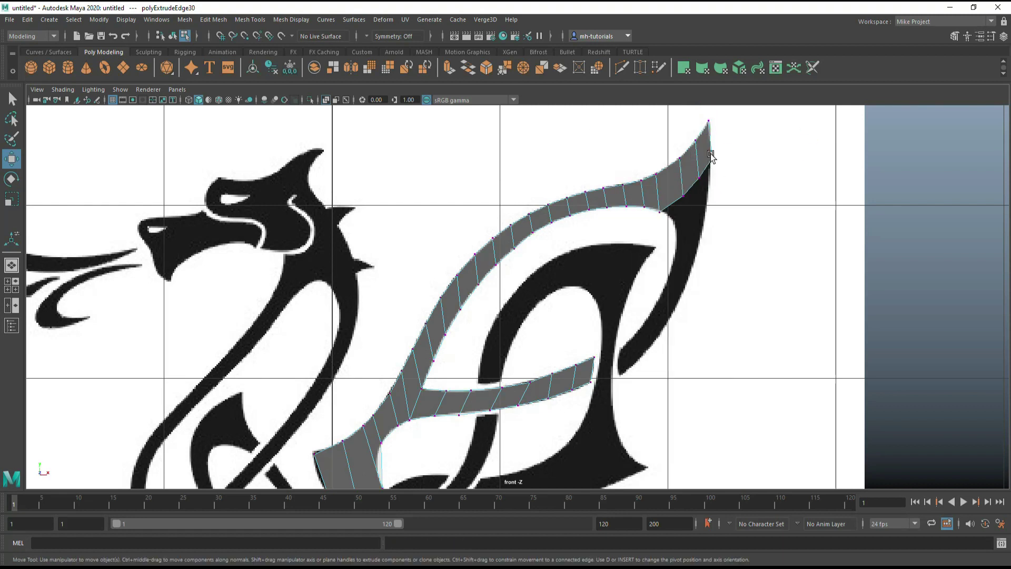
shift+right_drag(714, 166, 685, 163)
drag(696, 207, 760, 233)
Adjust the tip vertex and extrude an edge down the wing's outer side
key(e)
scroll(732, 203, up, 3)
key(F9)
click(754, 187)
key(w)
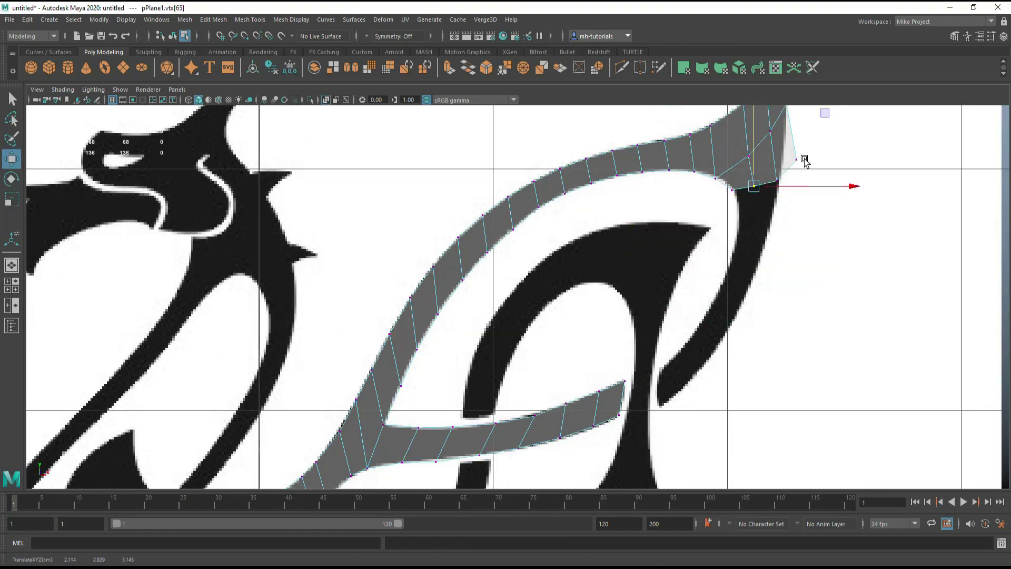
shift+right_drag(745, 148, 737, 116)
drag(759, 185, 760, 215)
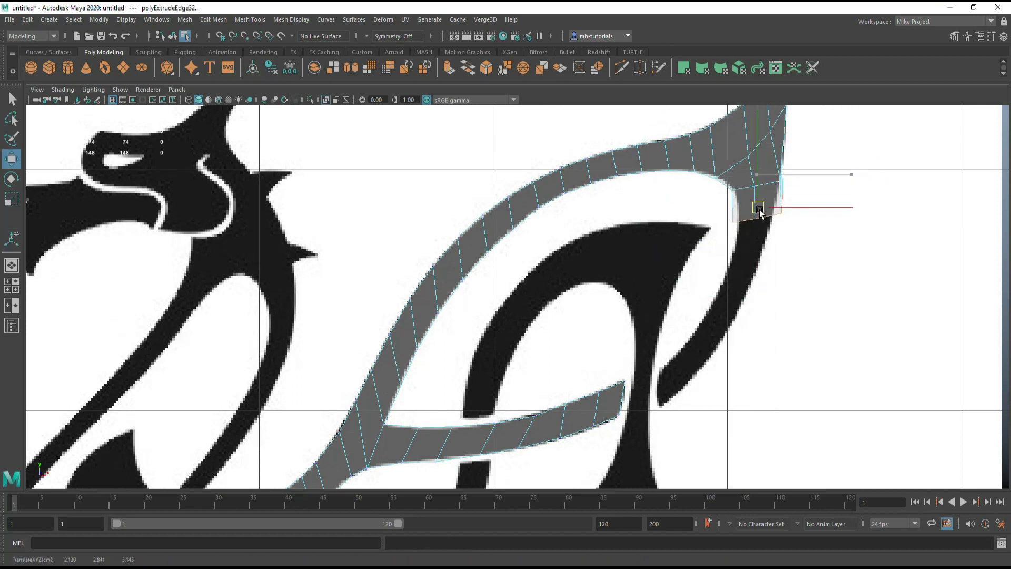
Repeat edge extrusions further down the wing's outer side, then clear the selection
key(ctrl+e)
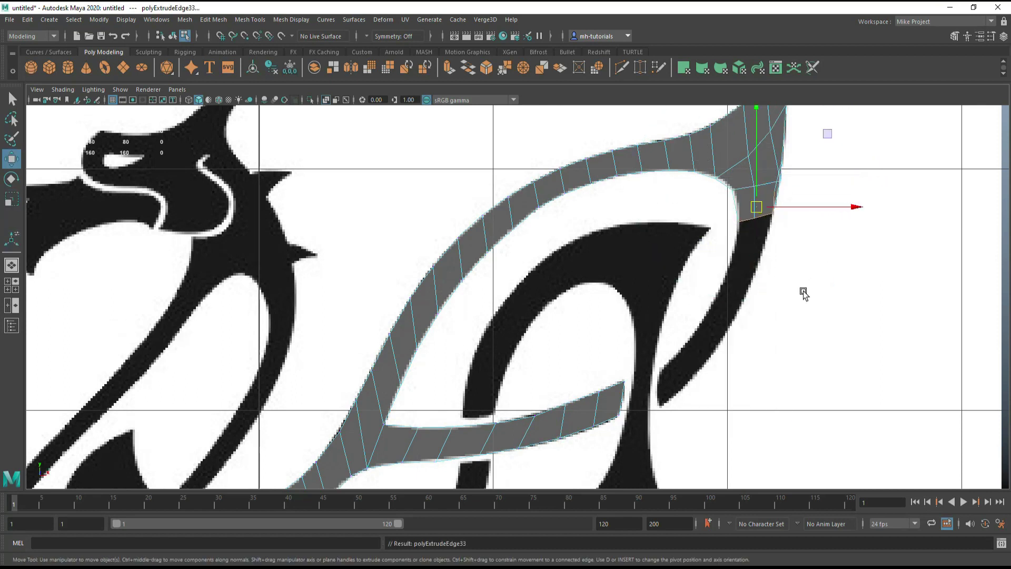
key(ctrl+e)
key(w)
drag(740, 316, 731, 301)
key(ctrl+e)
key(w)
scroll(695, 402, down, 2)
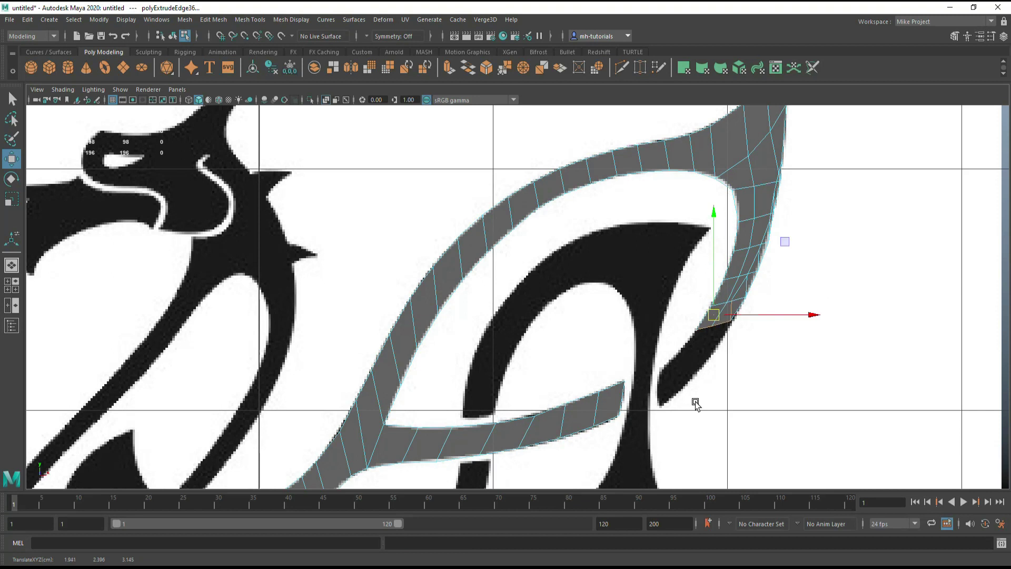
scroll(768, 354, up, 2)
scroll(701, 350, down, 3)
click(635, 364)
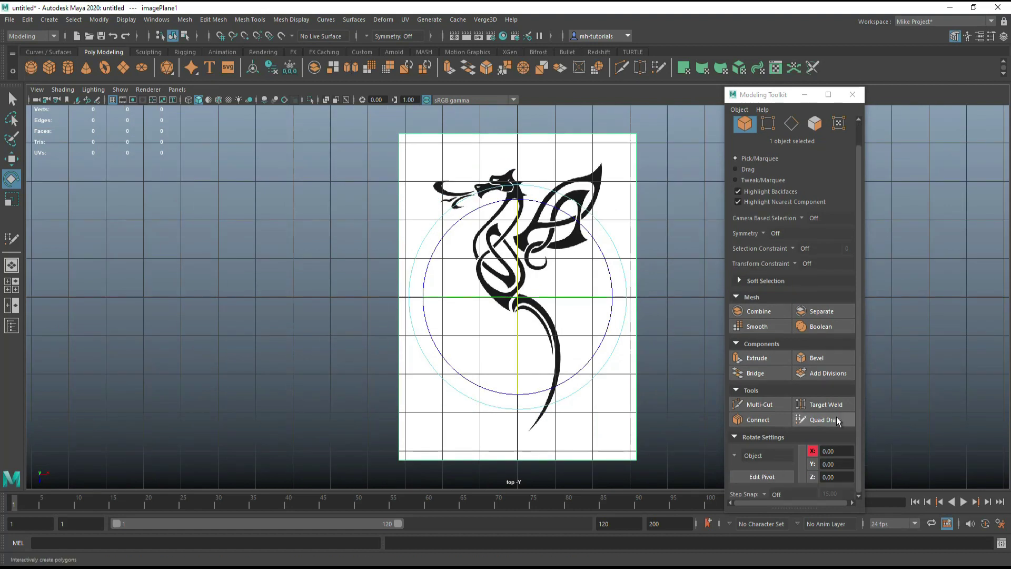
Delete the stray wing-tip edge and Multi-Cut two new edges across the tip
click(837, 420)
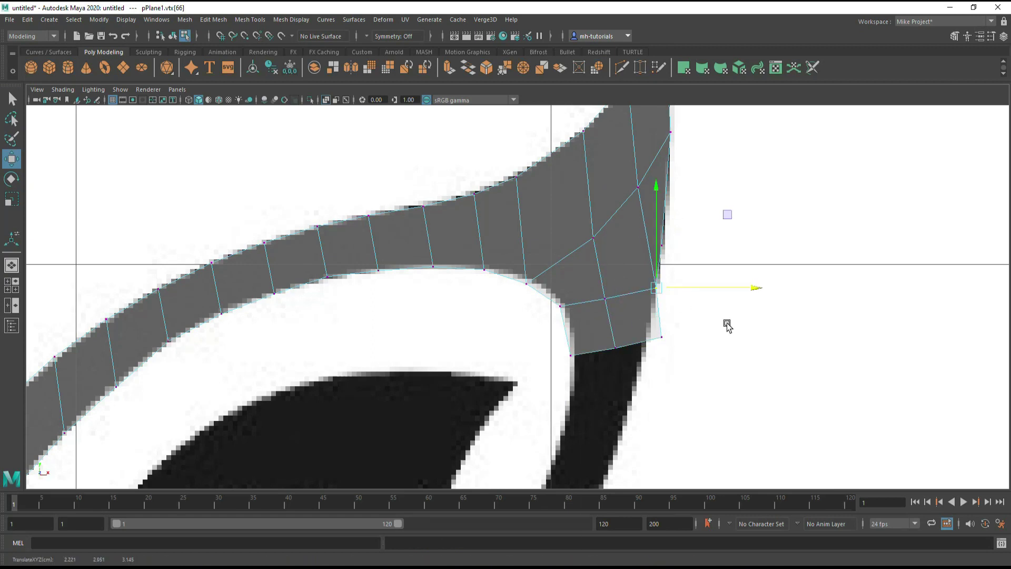
shift+right_drag(639, 289, 645, 321)
click(955, 36)
click(573, 349)
click(605, 298)
click(647, 337)
key(Return)
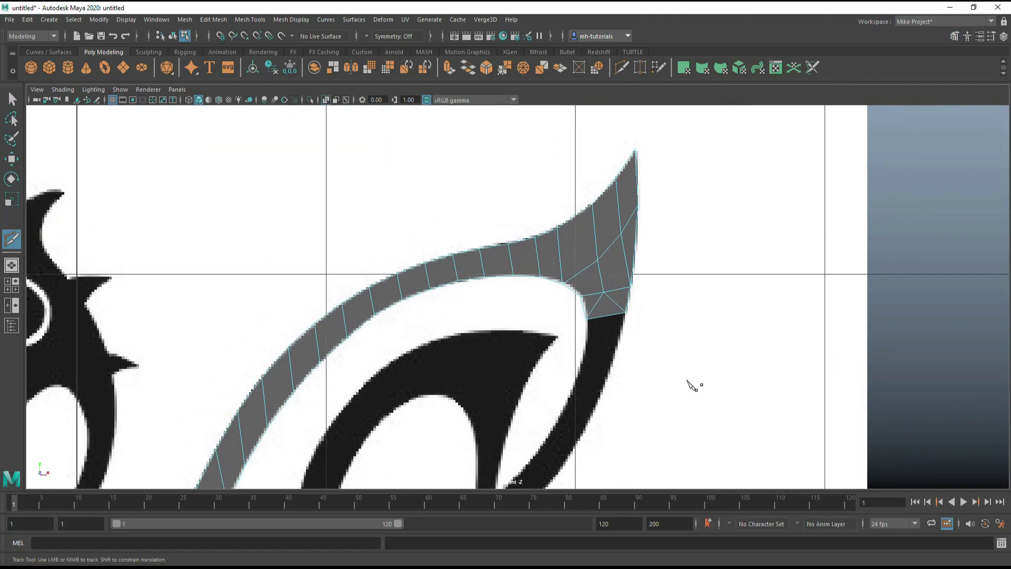
Extrude, rotate and move edges down the wing's inner curve toward the body
shift+drag(620, 318, 609, 389)
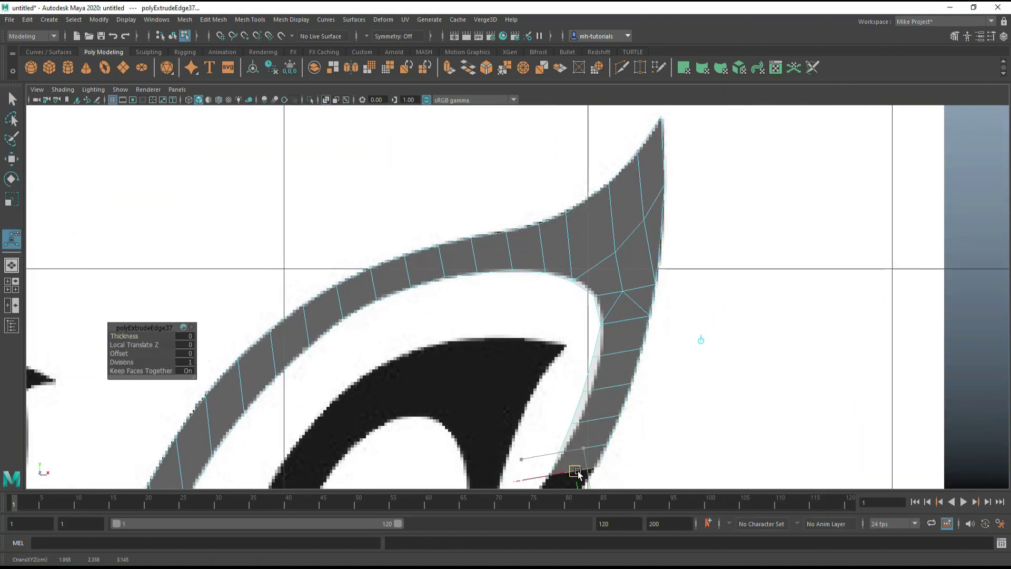
scroll(580, 453, up, 2)
key(e)
shift+drag(720, 311, 704, 308)
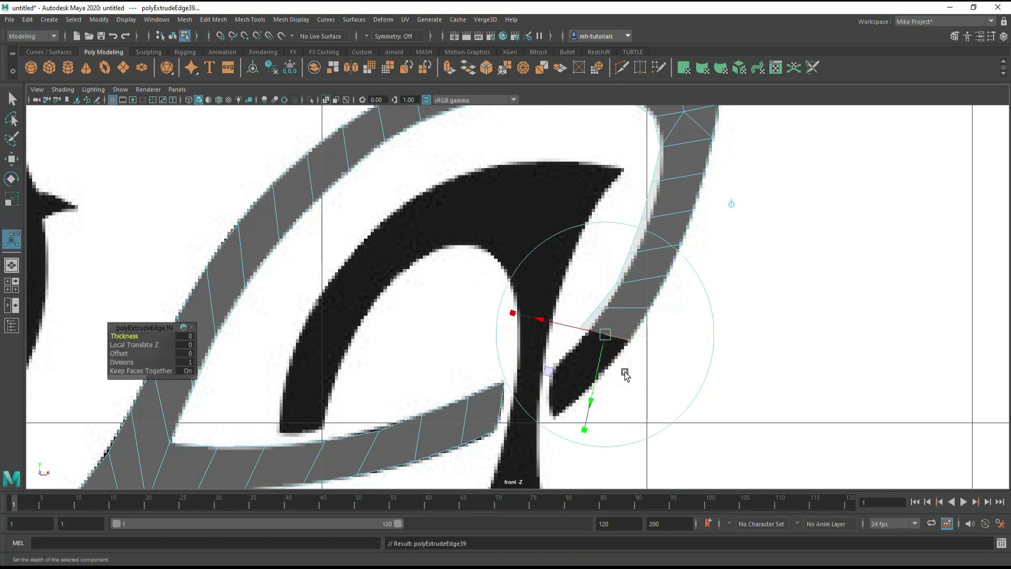
key(w)
shift+drag(623, 374, 580, 355)
key(e)
mouse_move(653, 337)
shift+mouse_down()
mouse_move(668, 350)
mouse_move(569, 385)
mouse_move(650, 361)
shift+mouse_up()
key(w)
key(e)
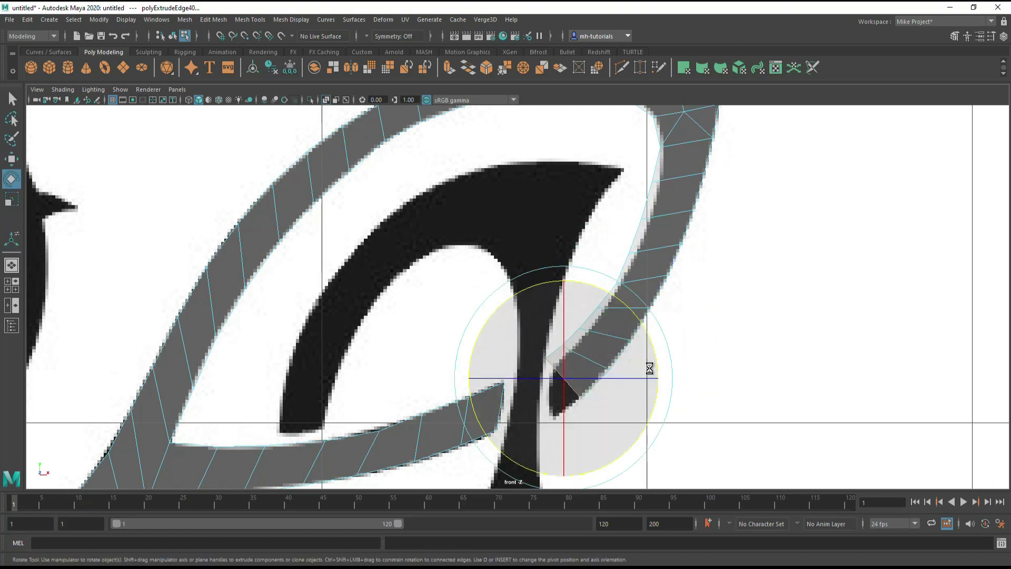
Snap the strip's end vertices onto the shape's edge
right_drag(713, 219, 680, 211)
click(654, 182)
key(w)
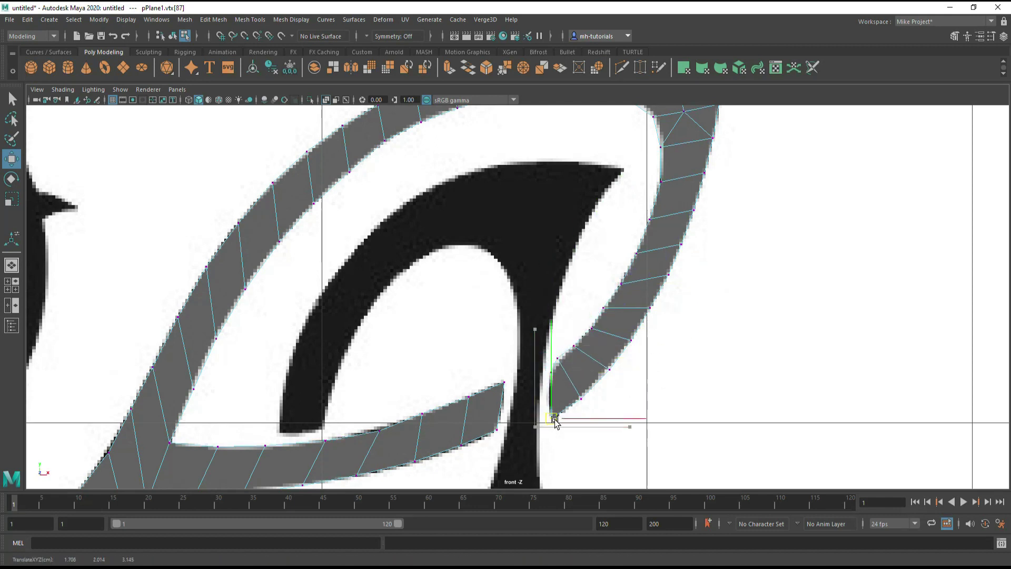
scroll(556, 423, down, 3)
scroll(226, 232, down, 2)
scroll(422, 290, up, 4)
Cut a new edge across the strip and select one of its vertices
shift+right_drag(425, 291, 401, 316)
click(425, 291)
key(Return)
key(w)
scroll(497, 327, down, 3)
click(177, 99)
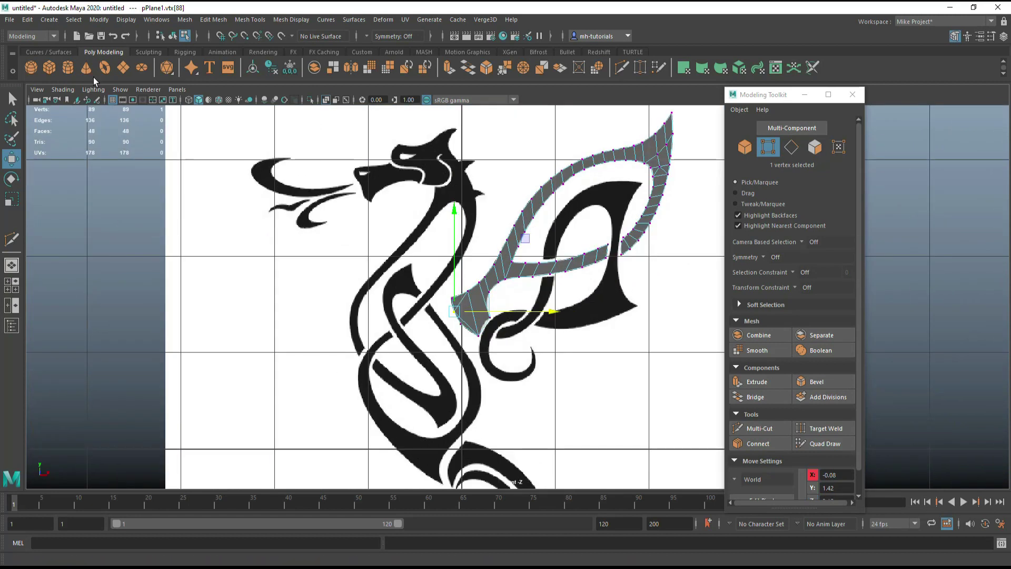
Toggle the four-view layout and view the image plane's attributes, returning to the front view
key(space)
key(ctrl+a)
click(952, 54)
key(space)
Create pPlane2 and reshape it into a slanted quad on the wing strand
click(554, 422)
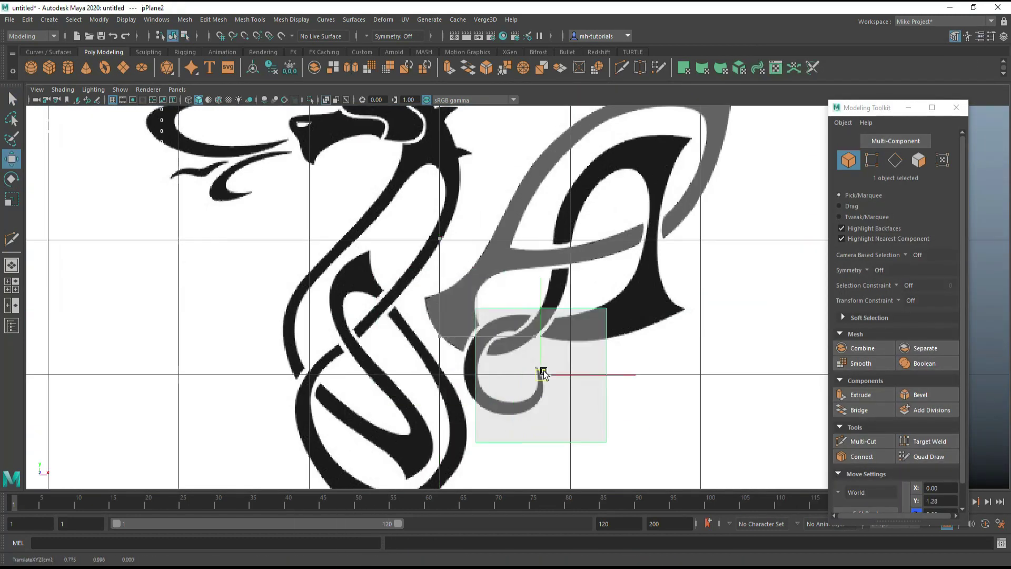
key(F9)
key(f)
drag(451, 361, 409, 330)
drag(597, 361, 519, 327)
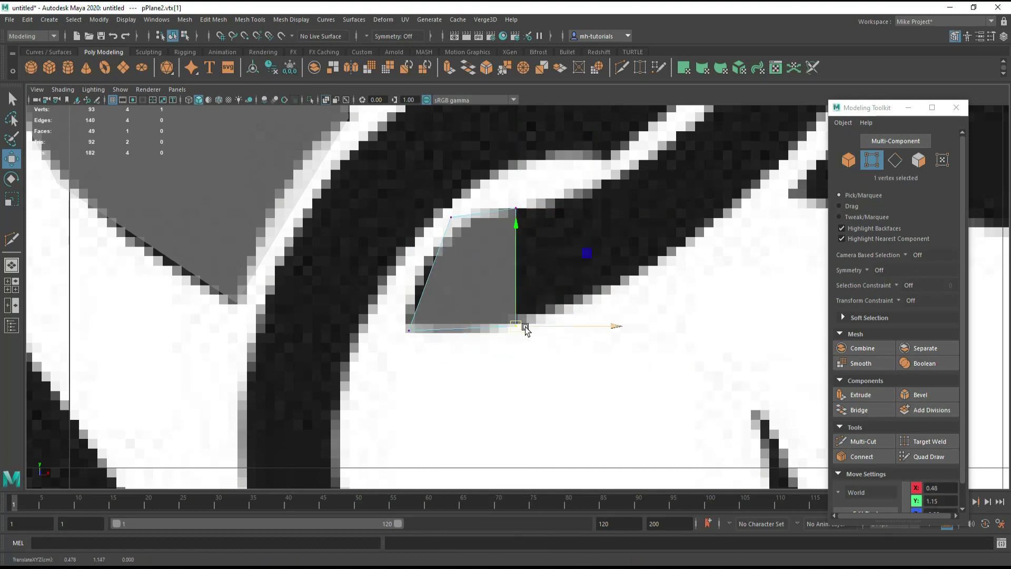
Extrude pPlane2's edge up the black stroke and angle the end edge to follow the curve
key(ctrl+e)
scroll(606, 325, down, 3)
scroll(441, 299, down, 3)
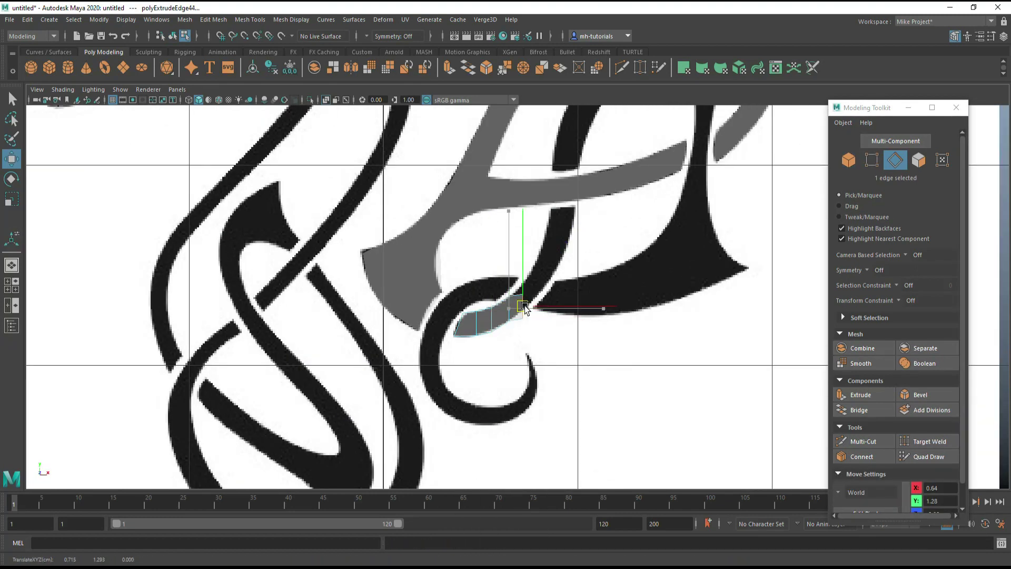
mouse_move(511, 309)
shift+mouse_down()
mouse_move(526, 289)
mouse_move(548, 283)
mouse_move(561, 231)
shift+mouse_up()
key(e)
shift+drag(653, 202, 658, 216)
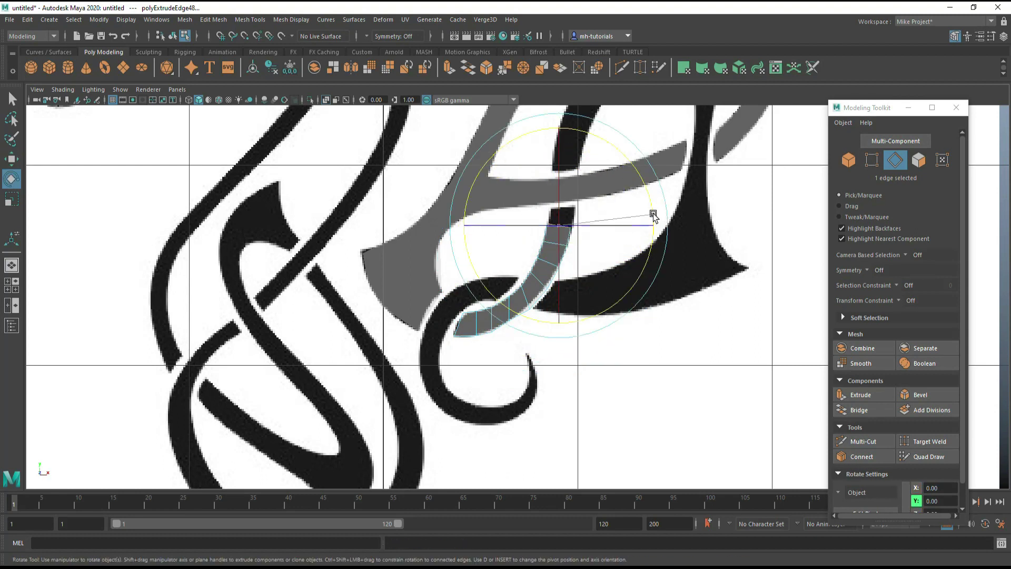
scroll(517, 295, up, 3)
key(w)
click(541, 316)
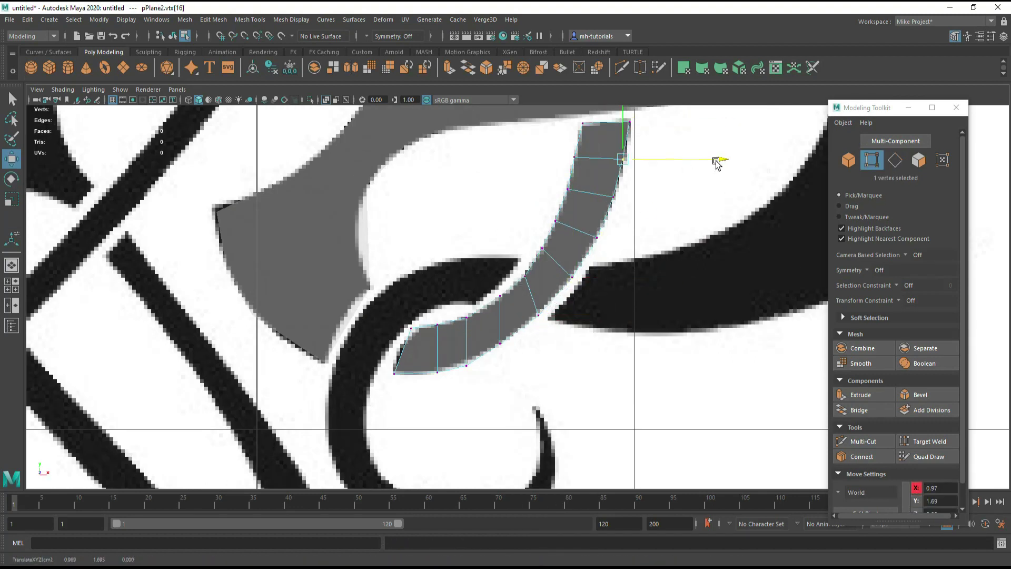
scroll(332, 421, down, 5)
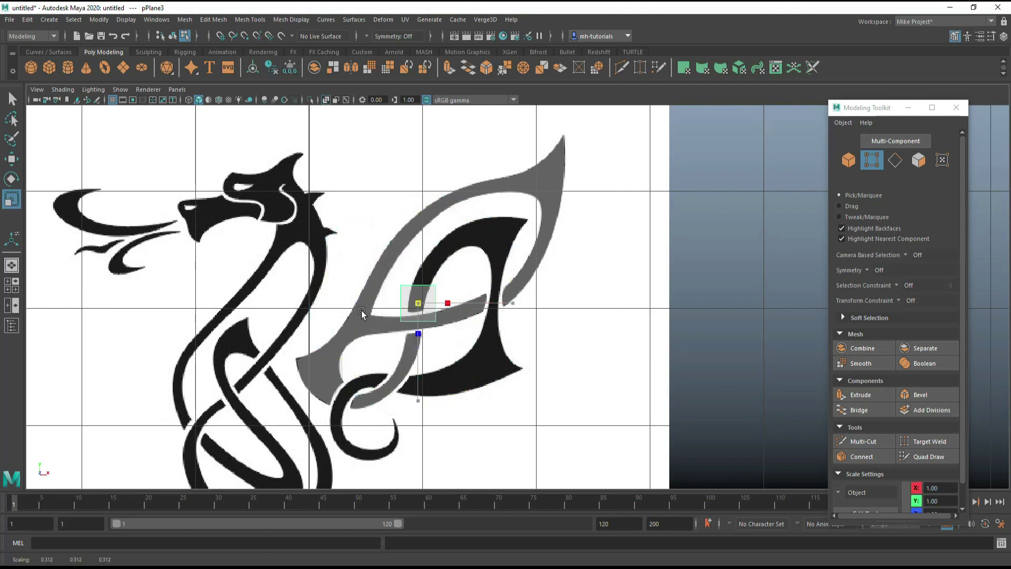
Extrude the new plane's top edge up and right along the wing stroke
scroll(492, 310, up, 5)
scroll(505, 303, down, 2)
right_drag(513, 291, 476, 295)
scroll(477, 295, down, 2)
click(513, 304)
key(ctrl+e)
drag(519, 274, 540, 240)
key(ctrl+e)
key(w)
mouse_move(550, 224)
mouse_down()
mouse_move(589, 204)
mouse_move(653, 200)
mouse_up()
Extrude further segments and rotate the end edge to match the stroke
key(e)
key(ctrl+e)
key(w)
key(e)
key(w)
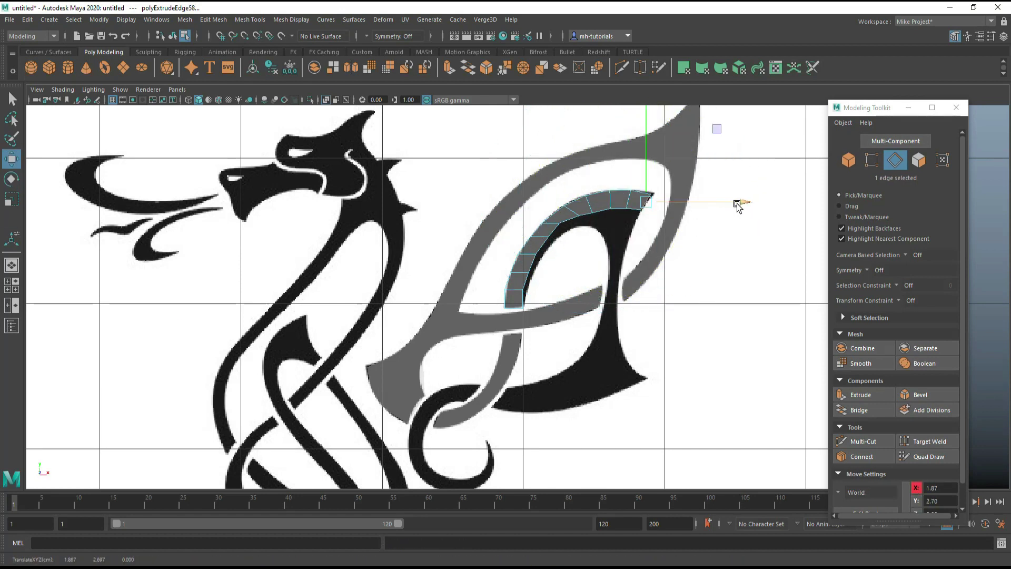
scroll(545, 280, up, 5)
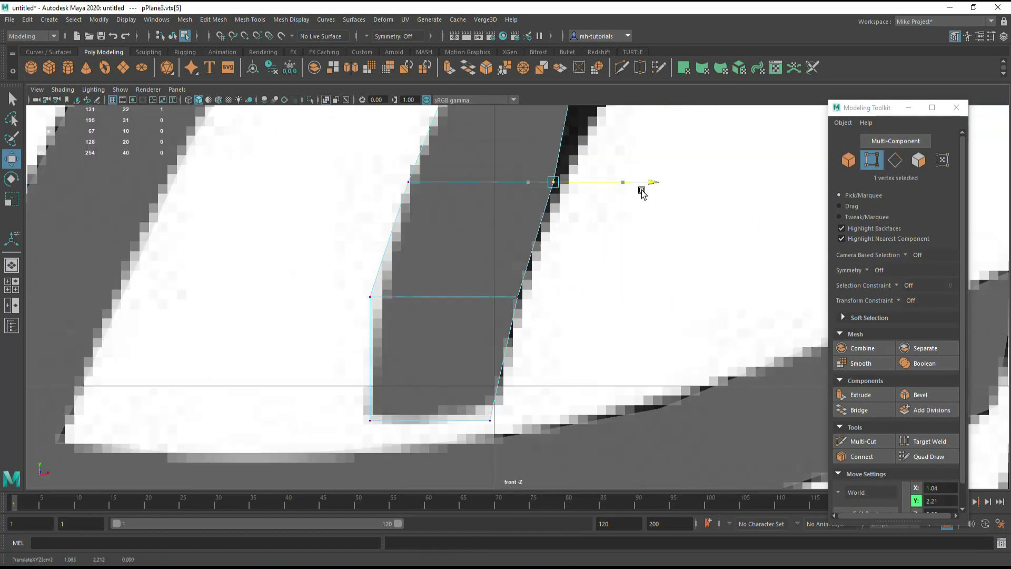
scroll(643, 192, up, 3)
right_drag(418, 311, 417, 274)
Pull the strip's corner vertex right onto the stroke's edge
click(393, 342)
key(e)
key(w)
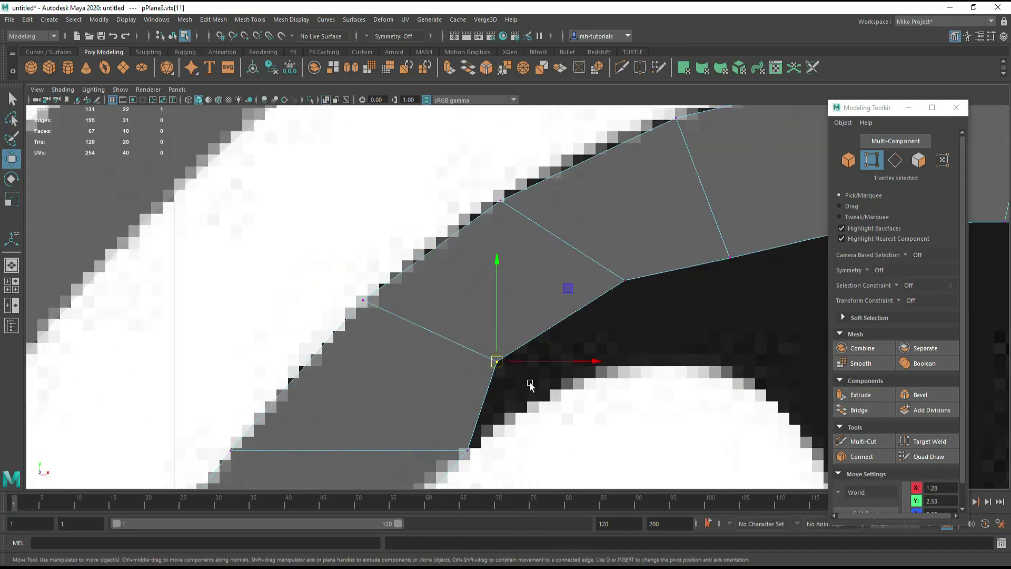
drag(495, 361, 655, 362)
scroll(453, 401, down, 3)
scroll(549, 308, down, 3)
scroll(549, 308, up, 4)
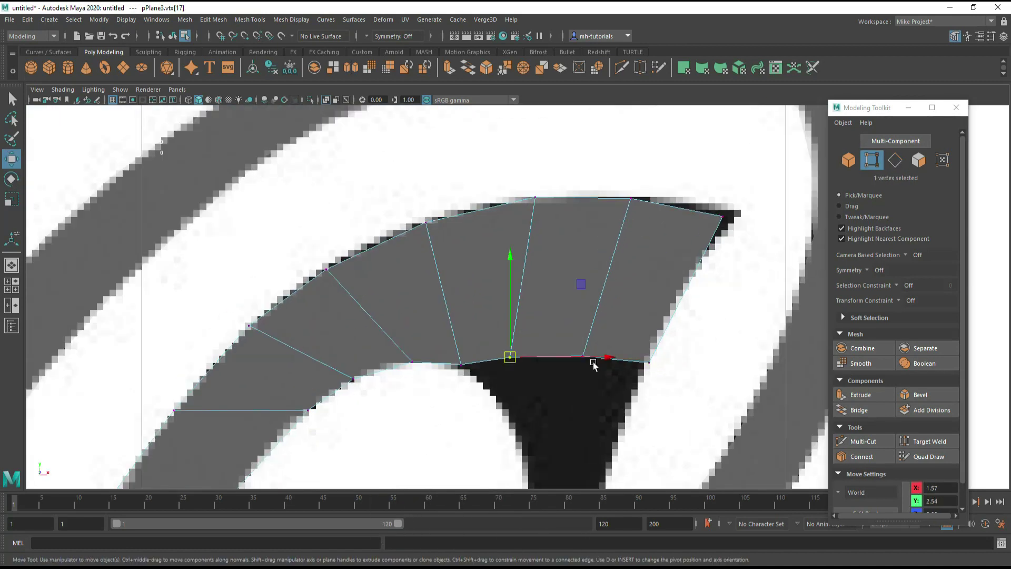
Extrude the bottom edges downward into a new row and Multi-Cut across the faces
right_drag(508, 304, 463, 289)
shift+drag(561, 295, 561, 379)
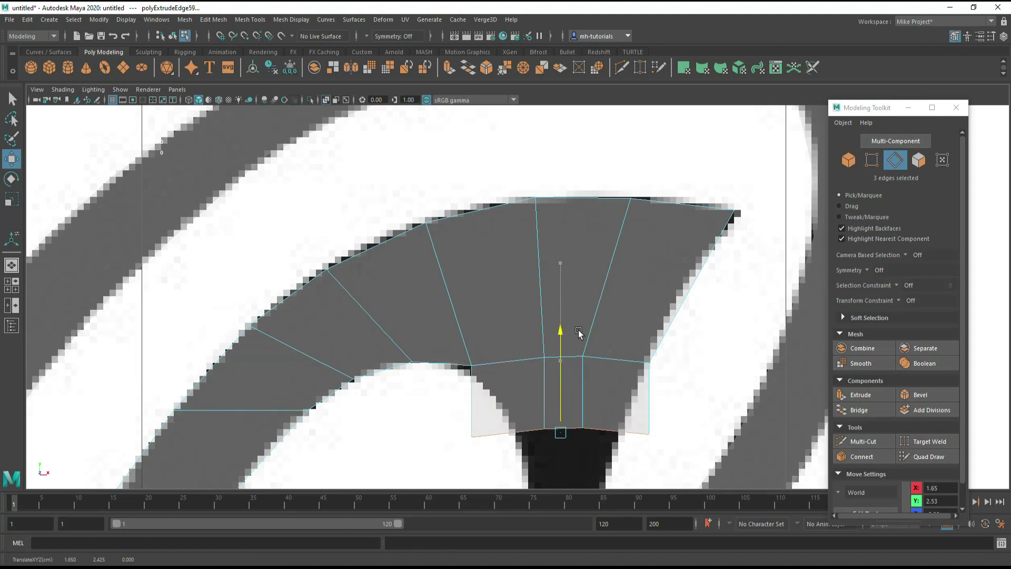
key(r)
click(505, 443)
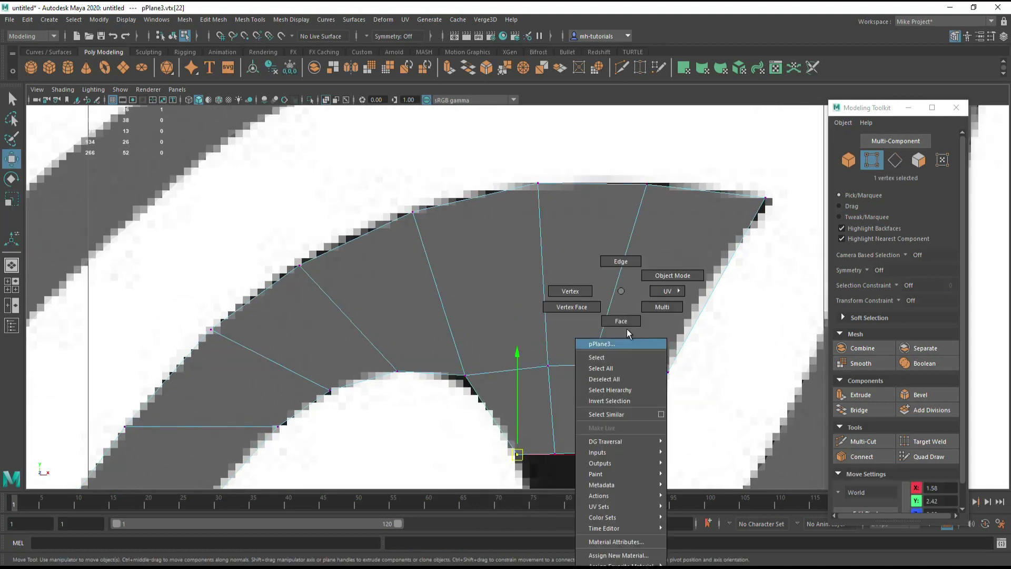
right_drag(611, 311, 566, 297)
click(864, 442)
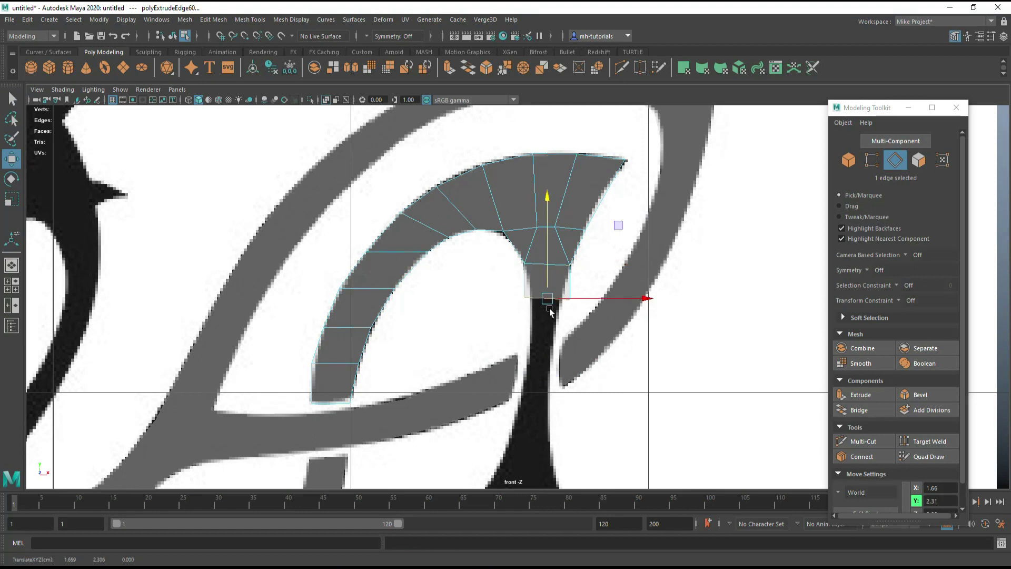
Bend the strip down-left to the loop's lower point, then start File > Save Scene As
key(ctrl+e)
drag(550, 311, 550, 328)
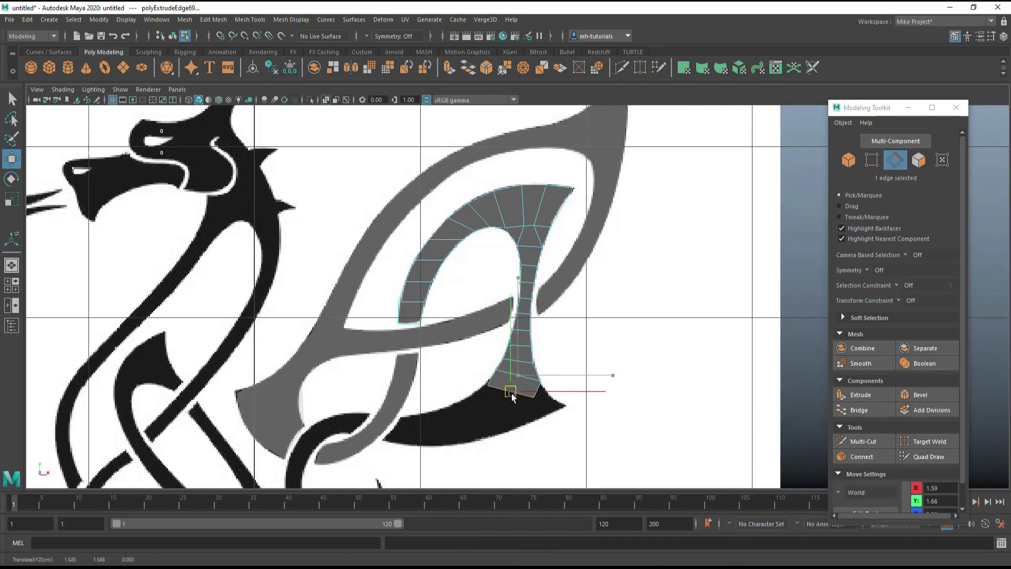
key(ctrl+e)
drag(490, 410, 440, 435)
key(ctrl+e)
right_drag(439, 435, 400, 369)
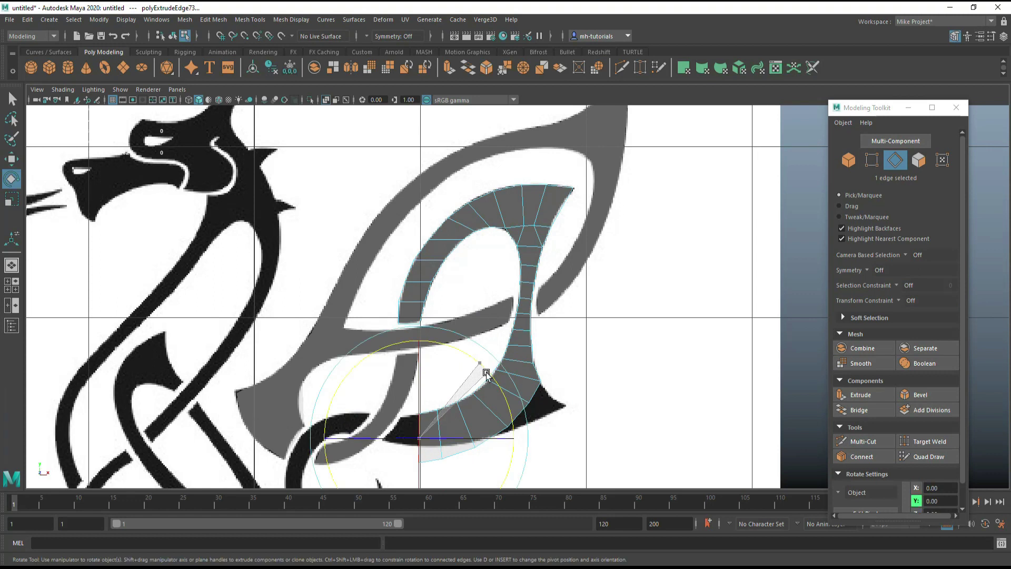
drag(469, 365, 564, 410)
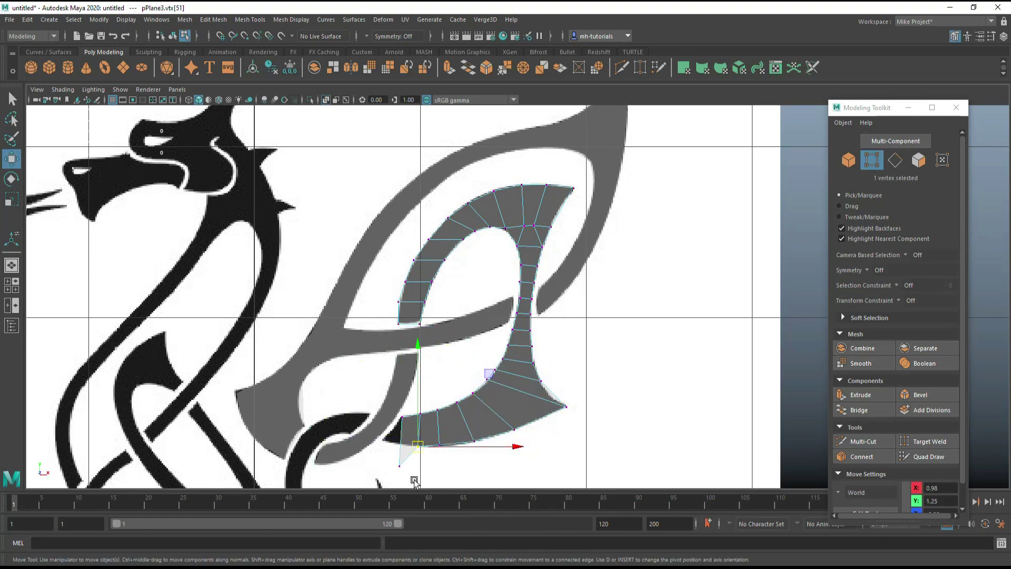
click(9, 20)
click(56, 80)
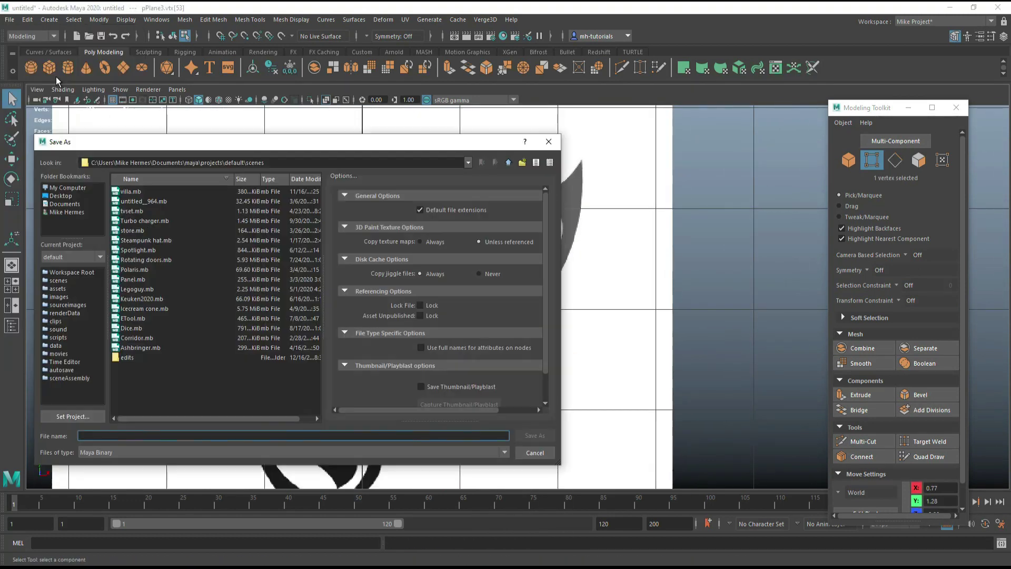
text(Dragon)
Save the scene as Dragon.mb and extrude the strip's lower end edge toward the hook
click(534, 436)
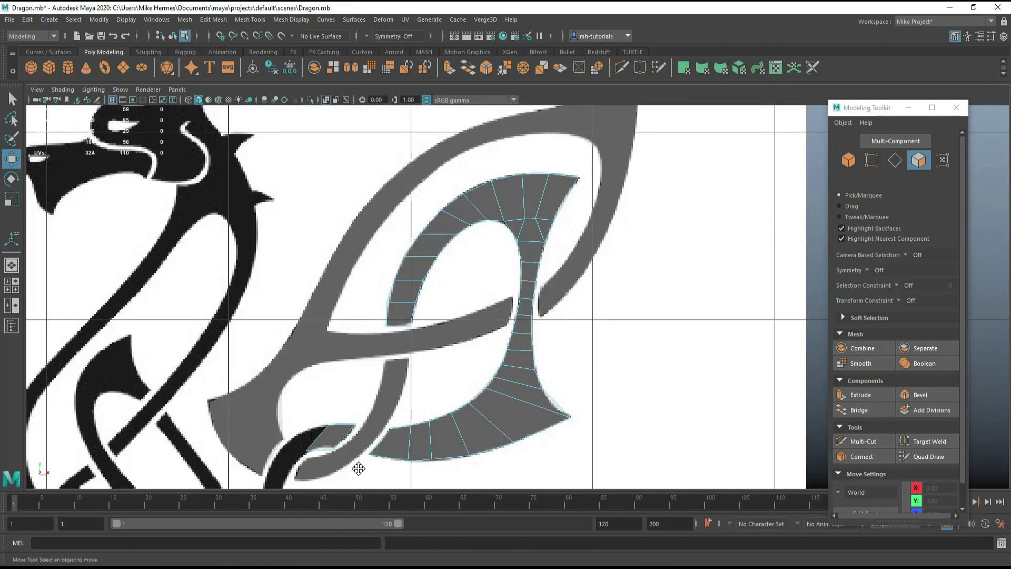
key(F10)
click(434, 383)
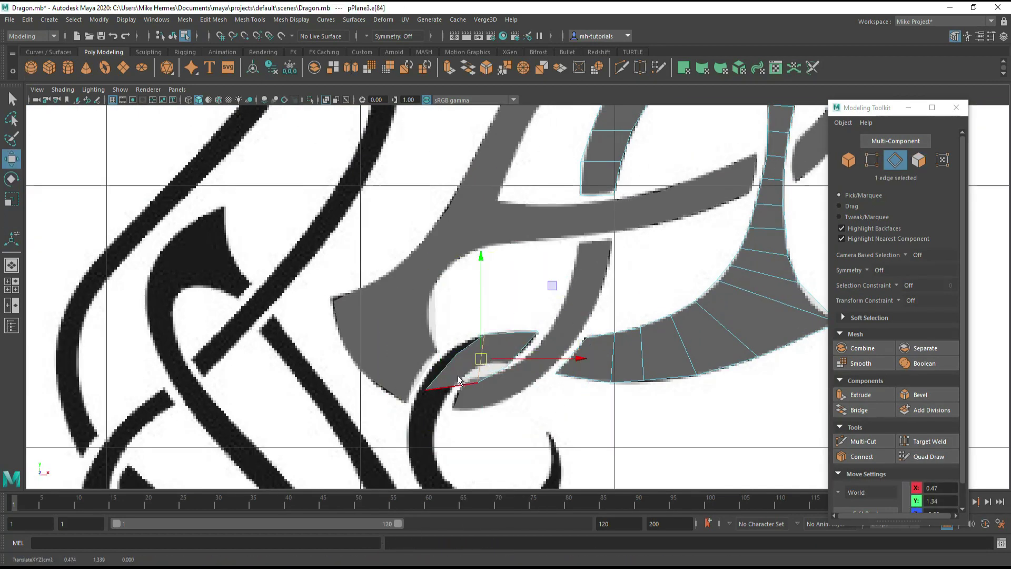
shift+right_drag(492, 290, 461, 363)
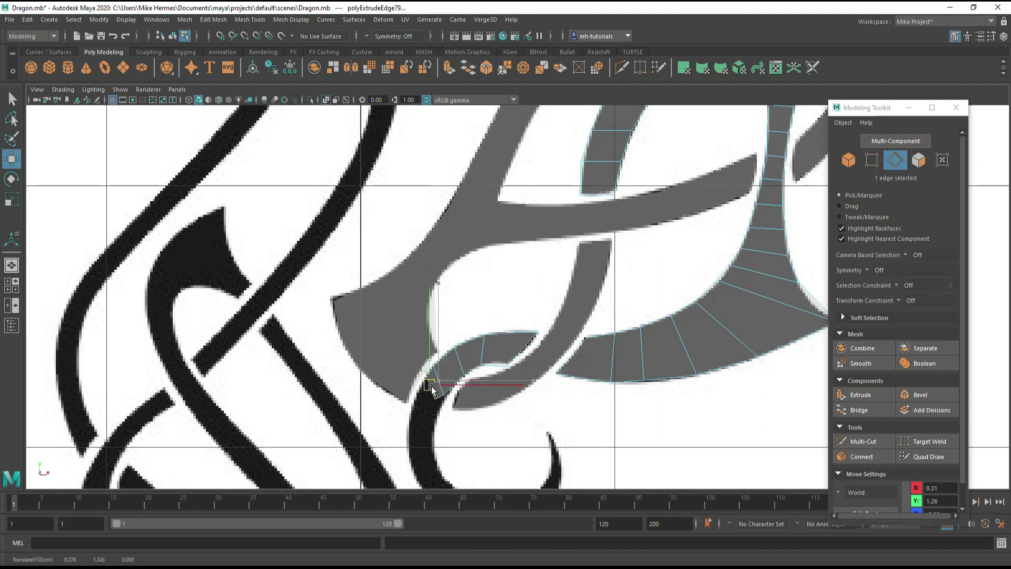
key(ctrl+e)
key(e)
drag(485, 334, 507, 401)
Extrude and rotate more segments to bend the strip around the hook's loop
key(ctrl+e)
drag(417, 463, 504, 456)
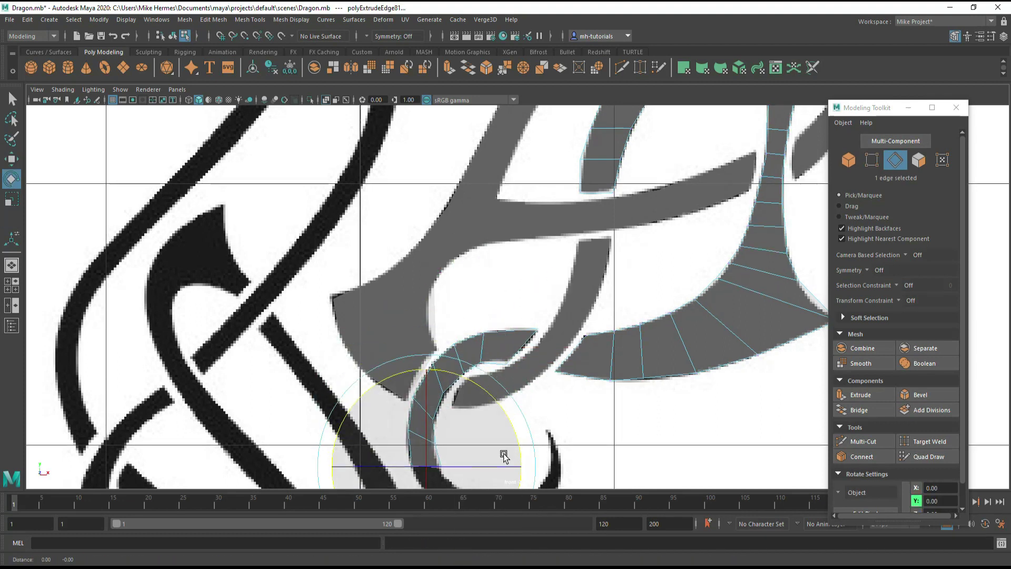
alt+middle_drag(504, 456, 500, 316)
key(ctrl+e)
mouse_move(437, 327)
mouse_down()
mouse_move(430, 364)
mouse_move(533, 350)
mouse_move(540, 330)
mouse_up()
key(ctrl+e)
key(e)
key(ctrl+e)
key(w)
Curl the strip up and snap its end vertex onto the hook's tip
key(ctrl+e)
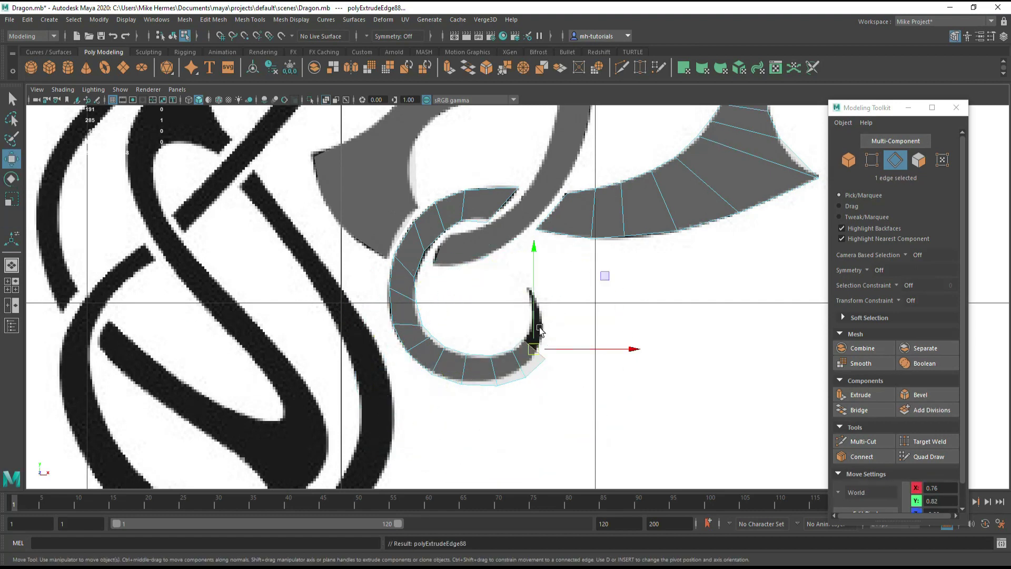
key(ctrl+e)
key(e)
drag(561, 230, 582, 242)
key(ctrl+e)
key(w)
scroll(517, 303, up, 2)
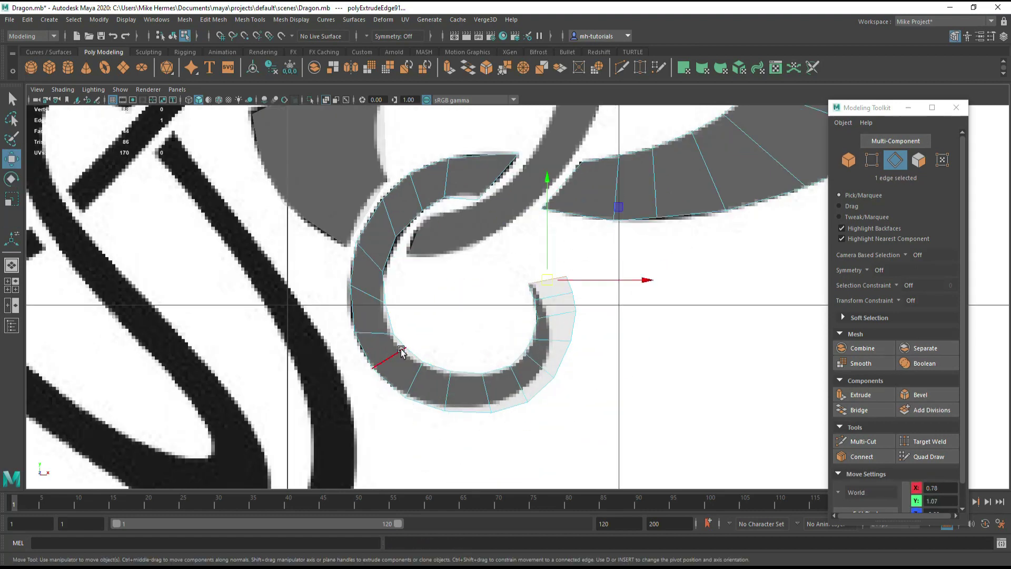
right_drag(402, 352, 418, 277)
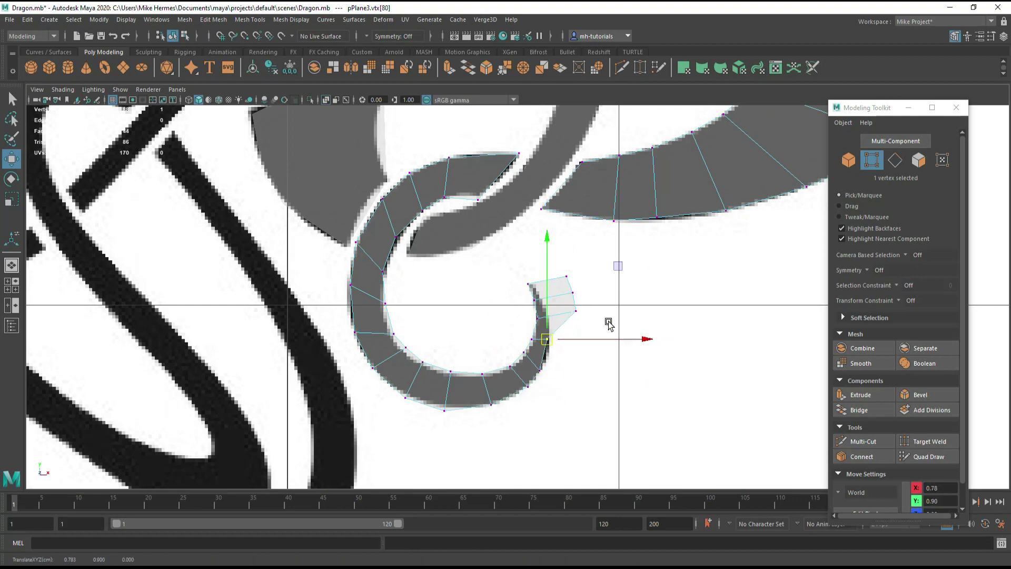
drag(419, 356, 456, 371)
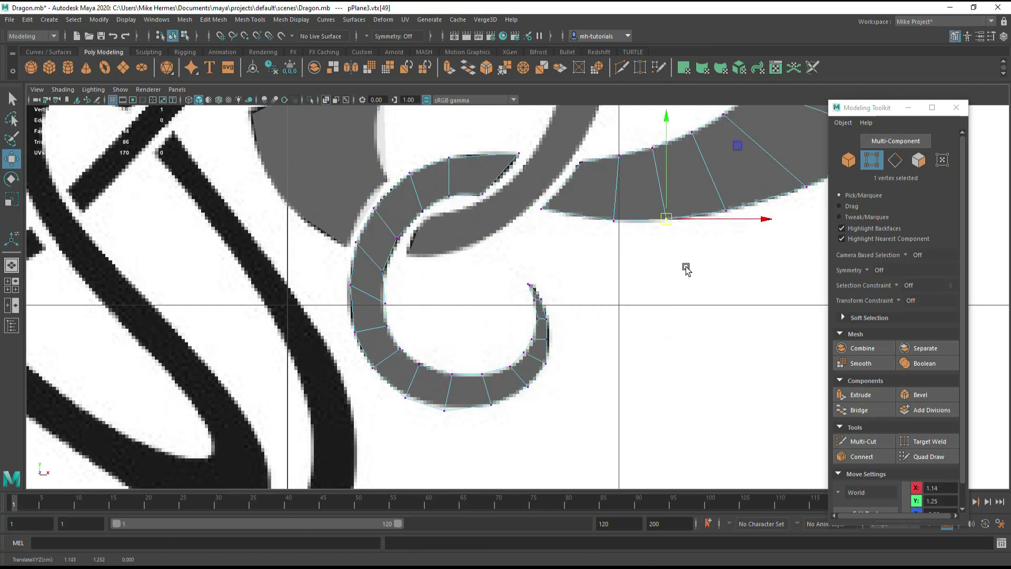
Frame the whole dragon and add a new plane, pPlane4, on the head stroke
scroll(474, 295, up, 1)
click(259, 325)
scroll(264, 274, down, 5)
key(F8)
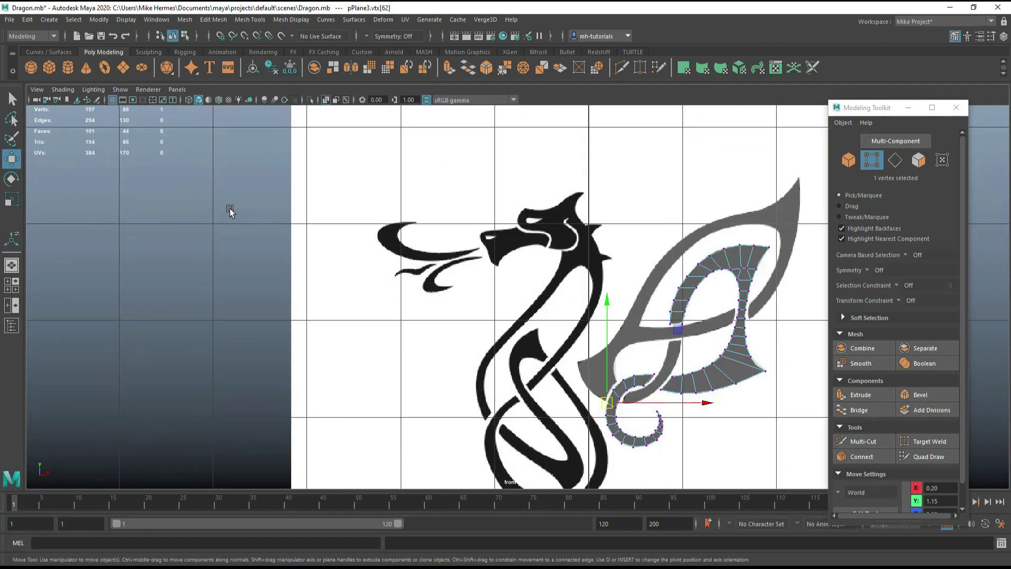
scroll(226, 210, down, 3)
click(469, 242)
Move a corner of pPlane4 onto the head stroke's edge
key(e)
key(w)
key(f)
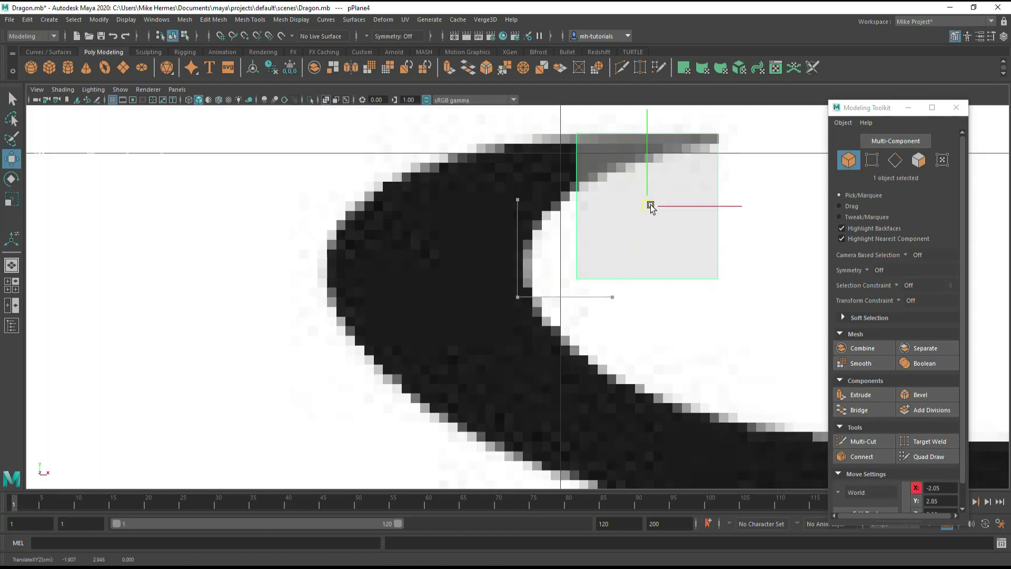
key(F9)
drag(650, 207, 670, 151)
right_click(623, 143)
click(625, 115)
Extrude pPlane4's edge downward segment by segment along the crescent curve
click(474, 174)
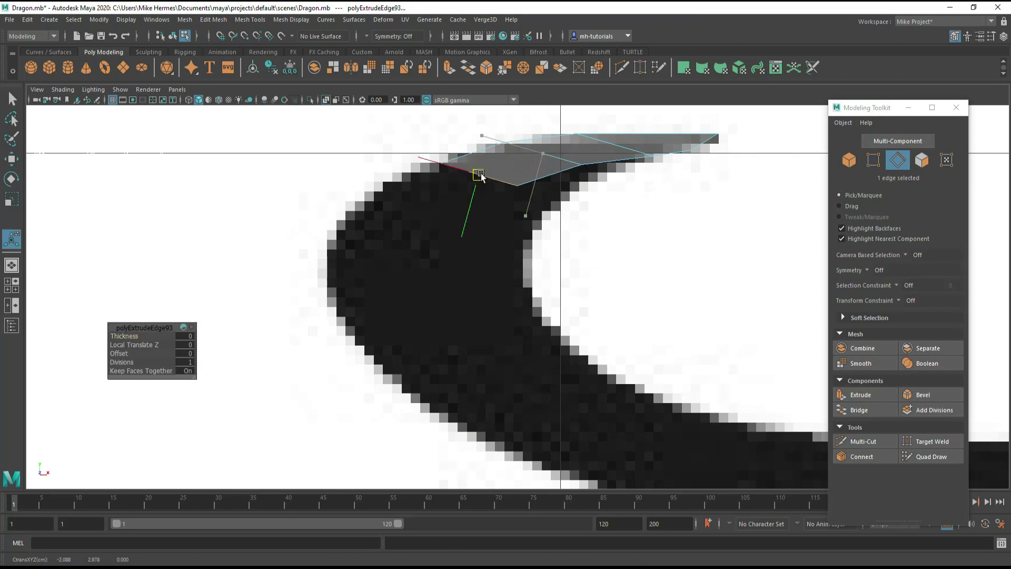
key(e)
shift+drag(501, 158, 503, 187)
key(w)
mouse_move(447, 205)
shift+mouse_down()
mouse_move(410, 194)
mouse_move(368, 295)
mouse_move(412, 368)
mouse_move(422, 364)
shift+mouse_up()
alt+middle_drag(422, 363, 535, 388)
mouse_move(463, 384)
shift+mouse_down()
mouse_move(316, 367)
mouse_move(453, 424)
shift+mouse_up()
key(ctrl+e)
Extend the crescent strip's end edge rightward along the stroke
scroll(458, 460, down, 5)
key(e)
key(w)
key(e)
key(F9)
scroll(337, 263, up, 5)
key(w)
scroll(380, 298, up, 3)
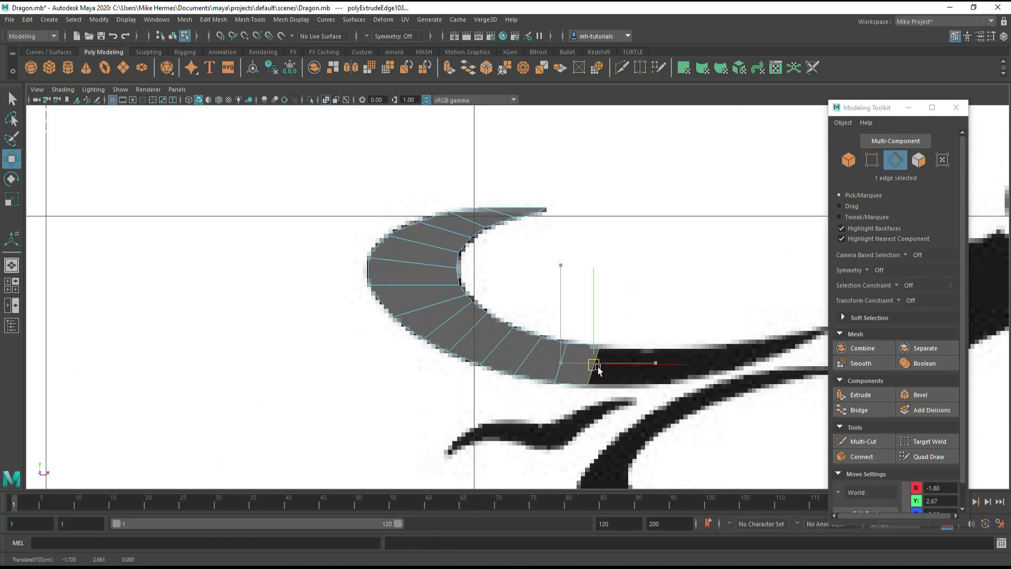
key(ctrl+e)
drag(561, 363, 742, 359)
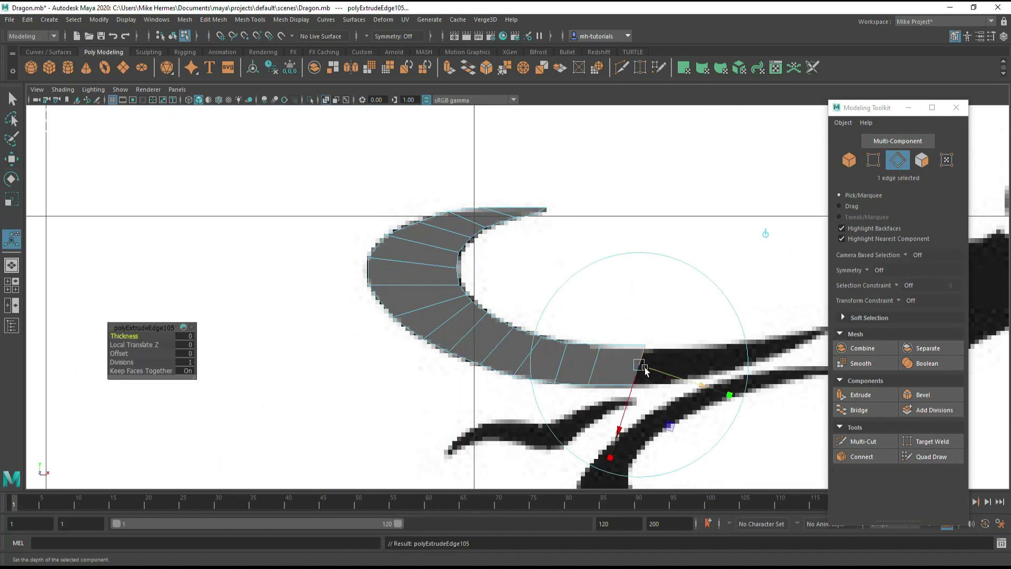
scroll(777, 345, up, 5)
Drag the strip's four upper-edge vertices onto the blade outline
key(F9)
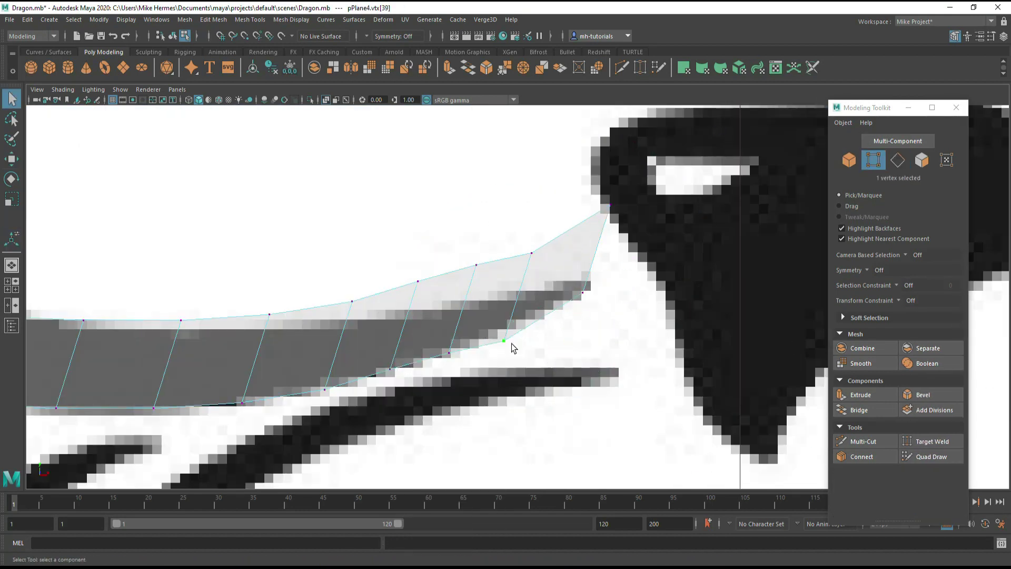
key(w)
click(176, 323)
click(328, 316)
drag(418, 280, 385, 315)
drag(476, 264, 449, 305)
drag(531, 253, 487, 295)
drag(609, 205, 555, 276)
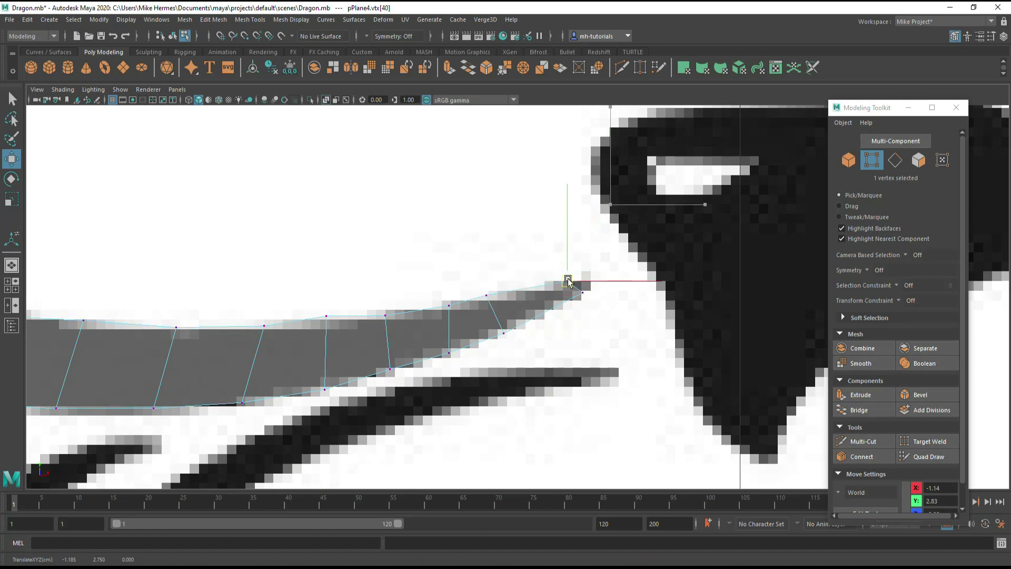
Return to object mode and select the small plane pPlane5 near the dragon head
scroll(444, 323, down, 2)
scroll(521, 337, down, 4)
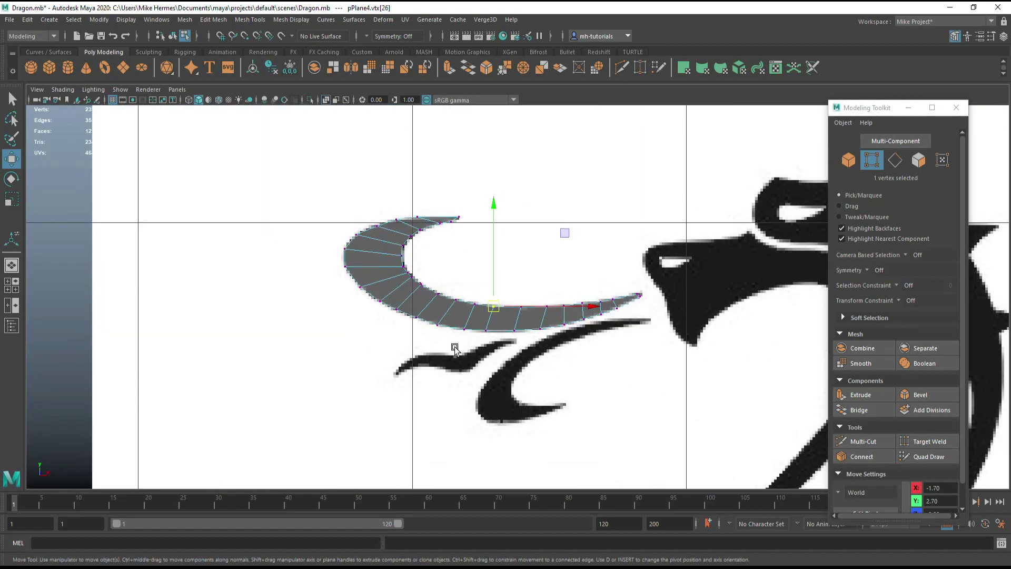
scroll(430, 328, down, 2)
key(F8)
click(597, 328)
scroll(515, 339, up, 3)
scroll(520, 369, down, 3)
scroll(316, 339, up, 4)
scroll(303, 339, down, 3)
scroll(535, 290, up, 4)
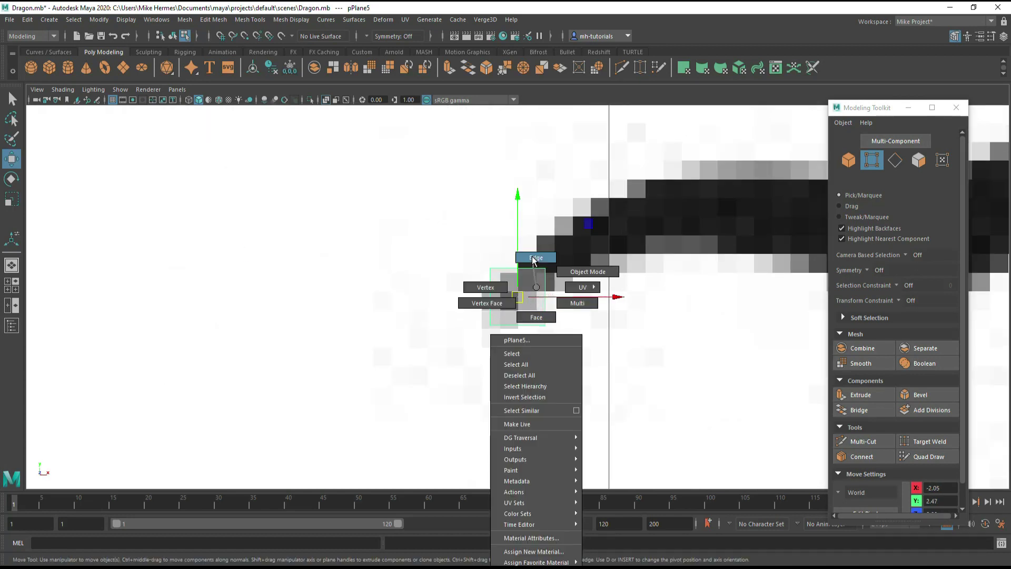
Extrude pPlane5's edge rightward along the wavy stroke and fit a vertex to its outline
right_drag(535, 289, 535, 242)
click(535, 248)
key(ctrl+e)
drag(574, 264, 616, 264)
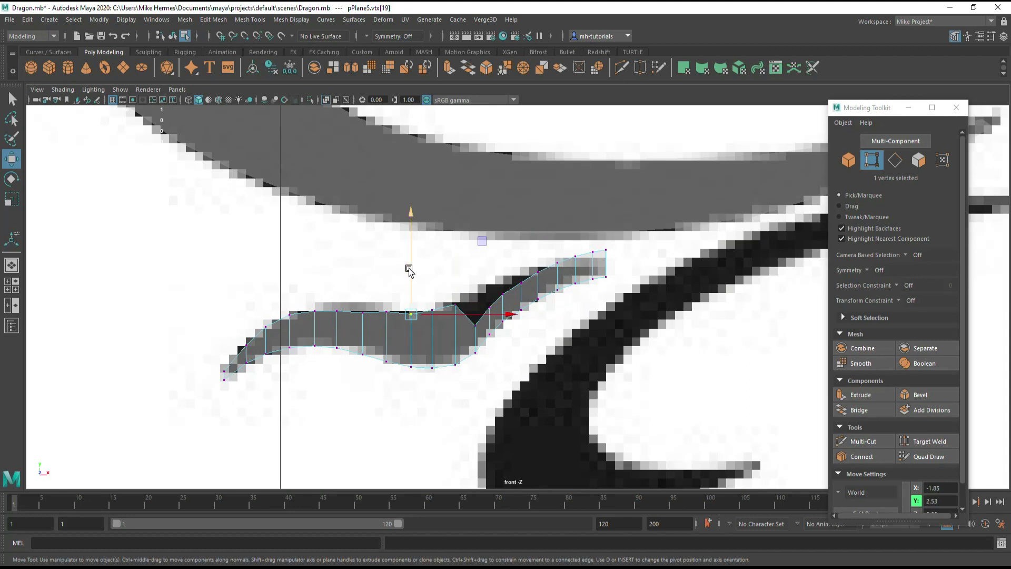
drag(487, 316, 504, 302)
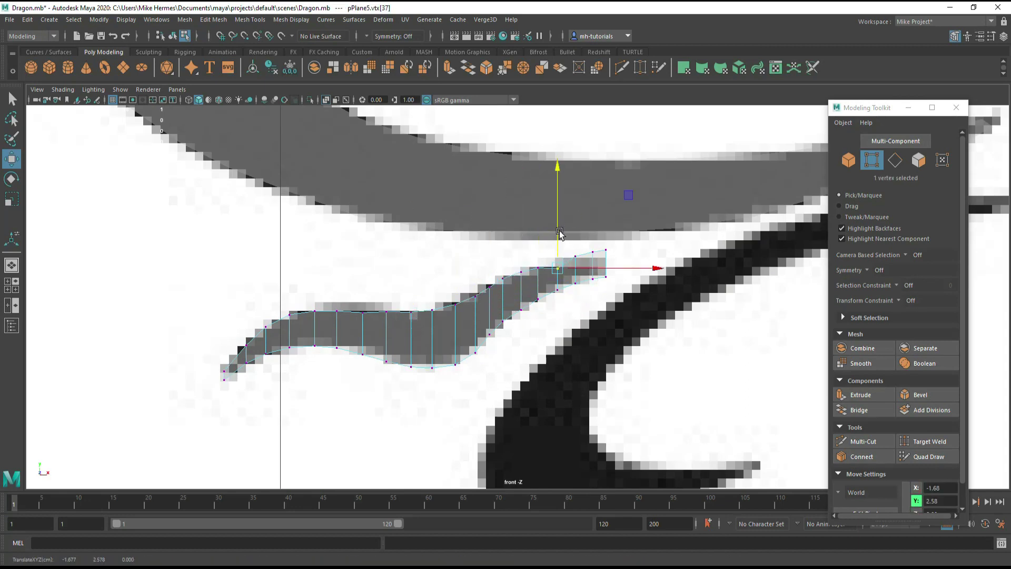
scroll(424, 371, down, 10)
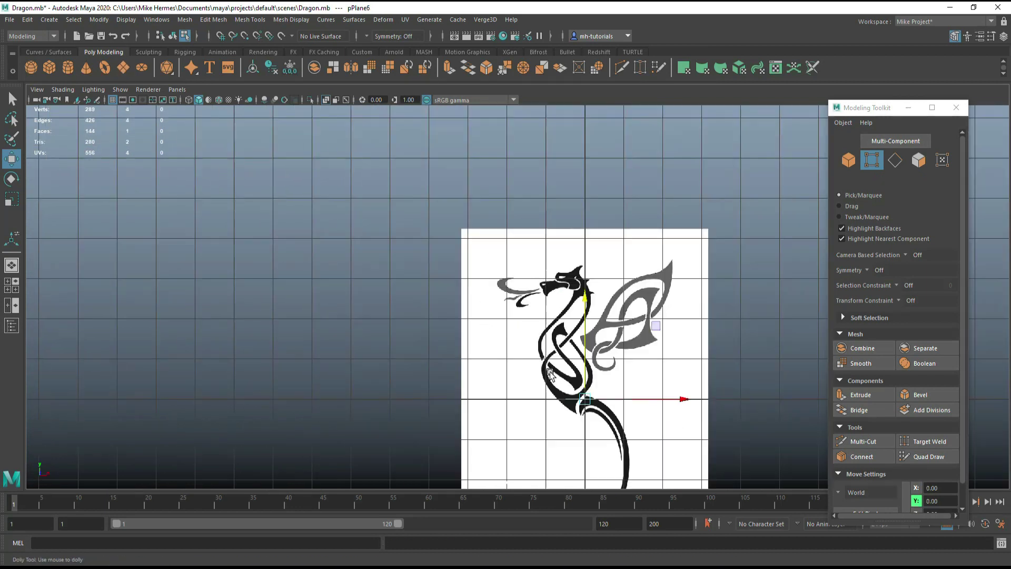
Extrude the plane's end edge and extend the strip left along the black stroke
key(w)
key(f)
drag(519, 294, 445, 271)
right_click(670, 197)
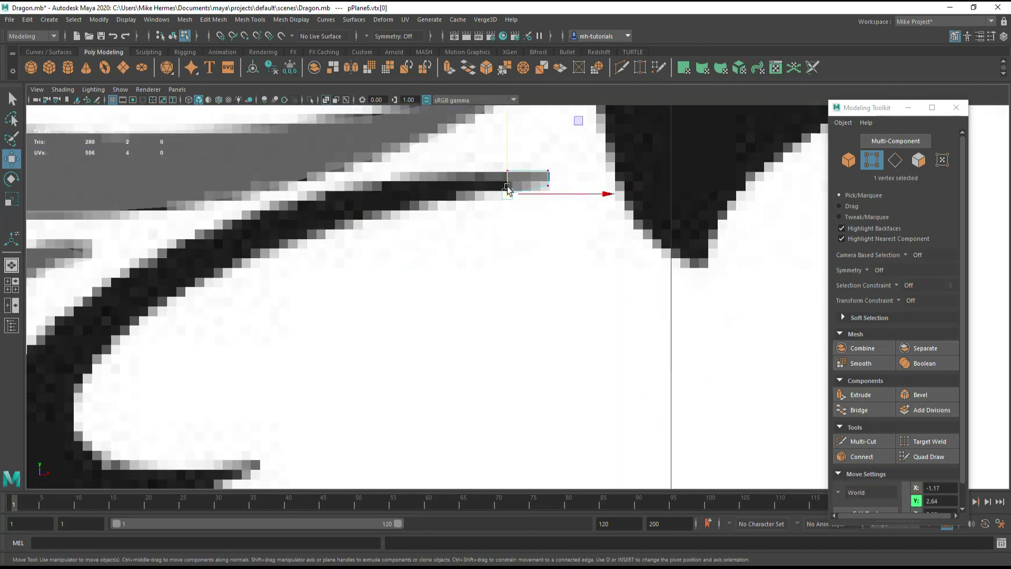
shift+right_drag(505, 188, 515, 232)
shift+drag(476, 206, 399, 202)
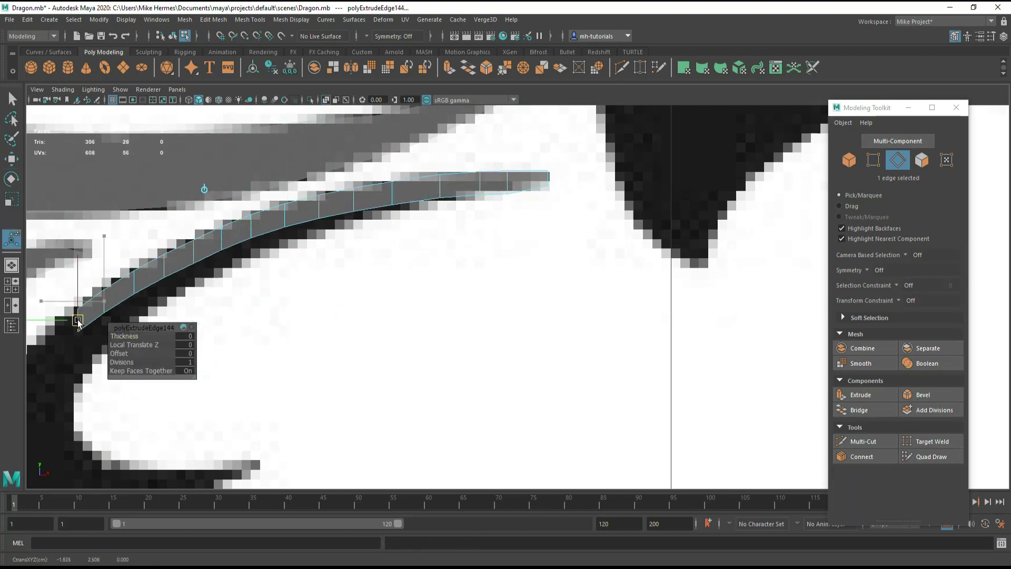
alt+middle_drag(78, 318, 237, 270)
Move two strip vertices down onto the stroke outline
key(F9)
click(707, 118)
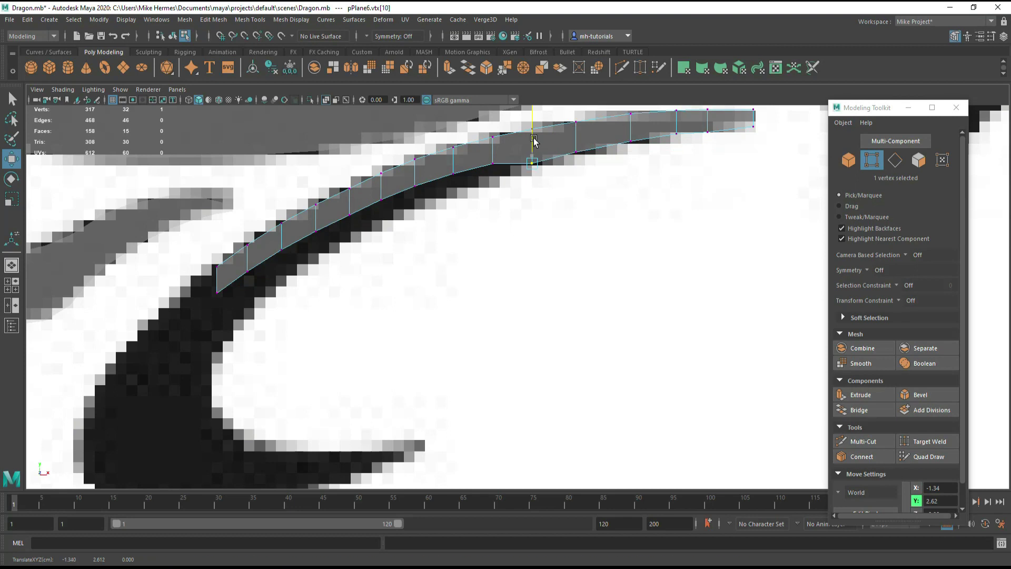
middle_drag(456, 138, 453, 155)
click(415, 185)
middle_drag(378, 166, 378, 187)
Extrude the strip's bottom end edge down-left around the curve
key(F10)
click(285, 237)
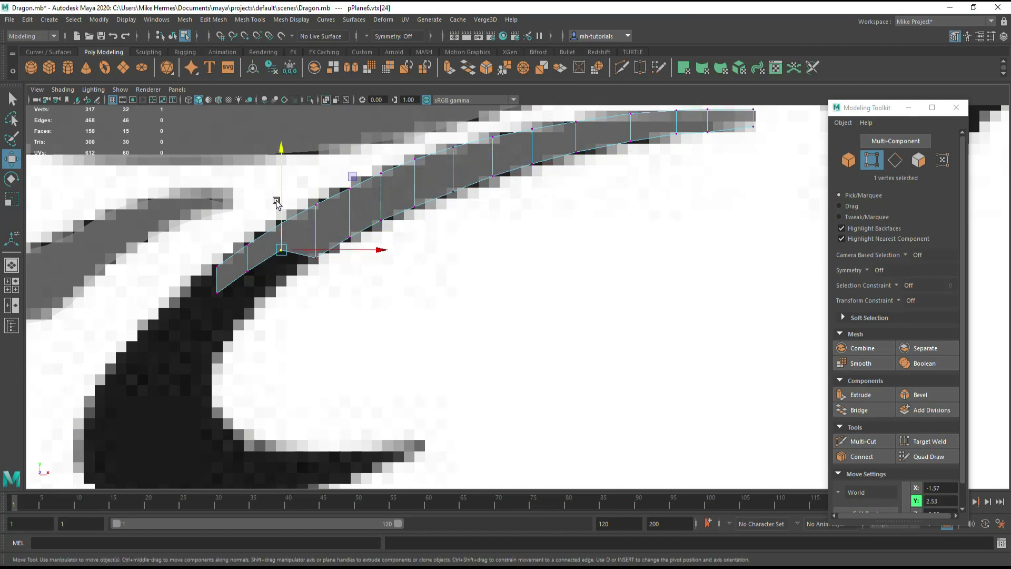
scroll(368, 345, down, 5)
scroll(324, 323, up, 5)
shift+drag(283, 318, 207, 413)
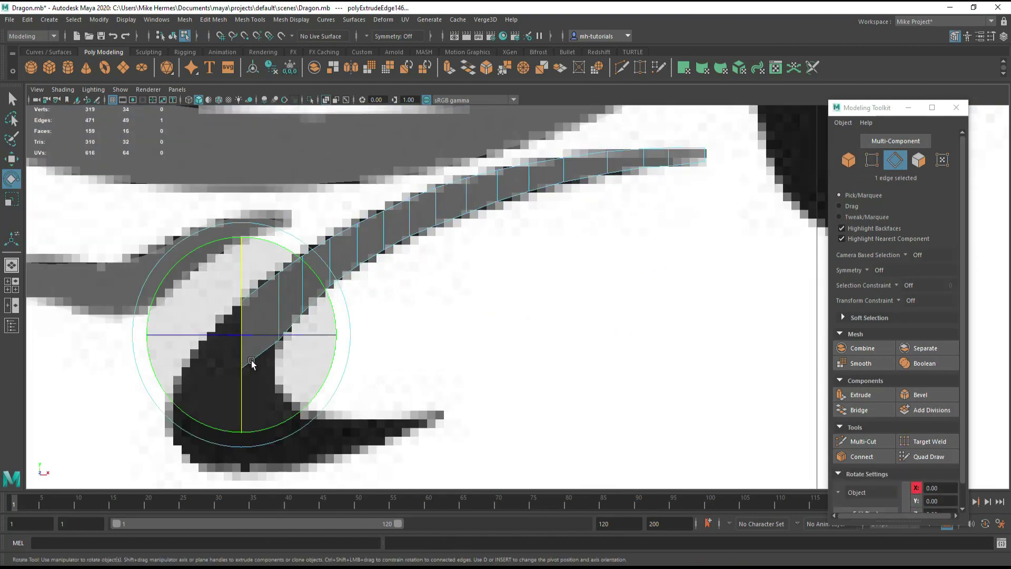
Fit the new section's vertices to the curve's outline
key(F9)
click(271, 361)
middle_drag(271, 369, 279, 395)
click(170, 412)
right_drag(240, 291, 229, 319)
Curl the strip down and right into the hook, fitting tail vertices to the outline
mouse_move(229, 319)
shift+mouse_down()
mouse_move(217, 407)
mouse_move(314, 368)
shift+mouse_up()
shift+drag(350, 409, 311, 456)
scroll(312, 456, up, 3)
right_drag(395, 293, 395, 260)
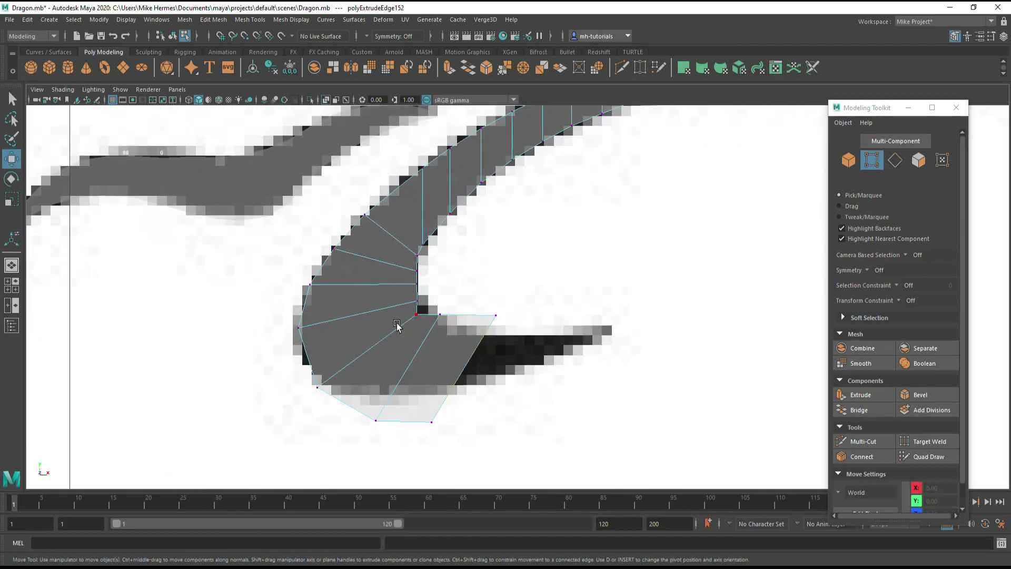
middle_drag(383, 285, 409, 299)
Extrude the end edge rightward along the lower black strand
middle_drag(374, 415, 437, 406)
key(F10)
click(445, 361)
mouse_move(445, 361)
shift+mouse_down()
mouse_move(481, 338)
mouse_move(546, 360)
mouse_move(604, 358)
shift+mouse_up()
Move the tip vertices right to match the stroke outline
key(F9)
click(546, 397)
middle_drag(547, 397, 595, 401)
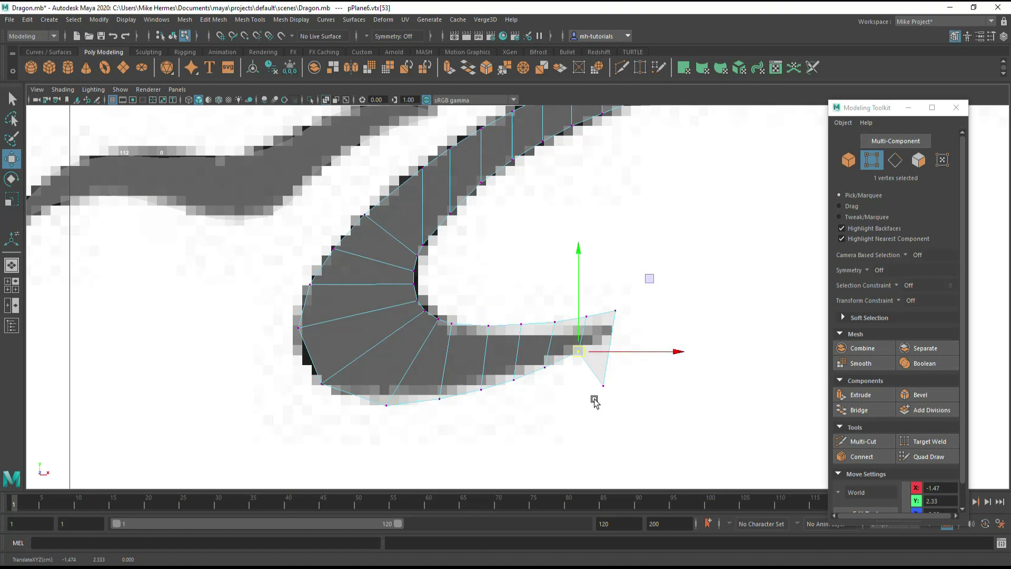
click(494, 327)
click(554, 322)
middle_drag(555, 321, 573, 323)
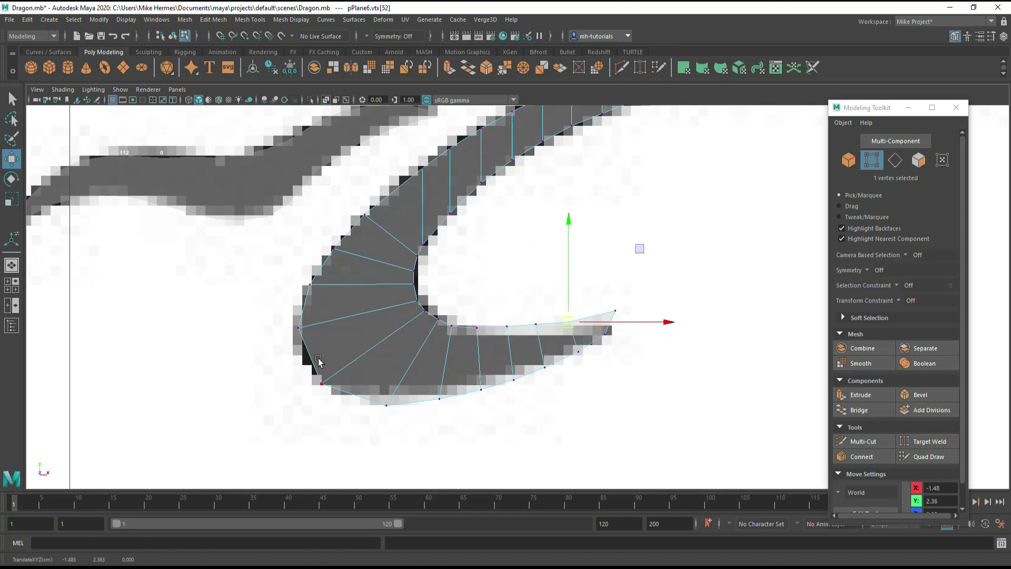
scroll(316, 361, down, 5)
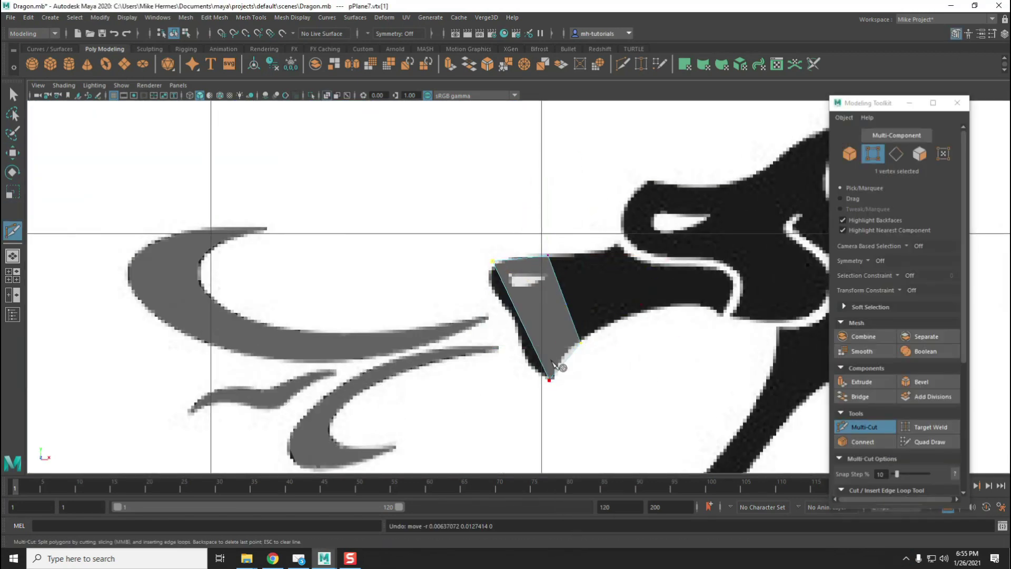
Adjust the snout plane's top-left corner and cut new edges across it
right_drag(521, 271, 506, 264)
key(w)
drag(492, 261, 490, 269)
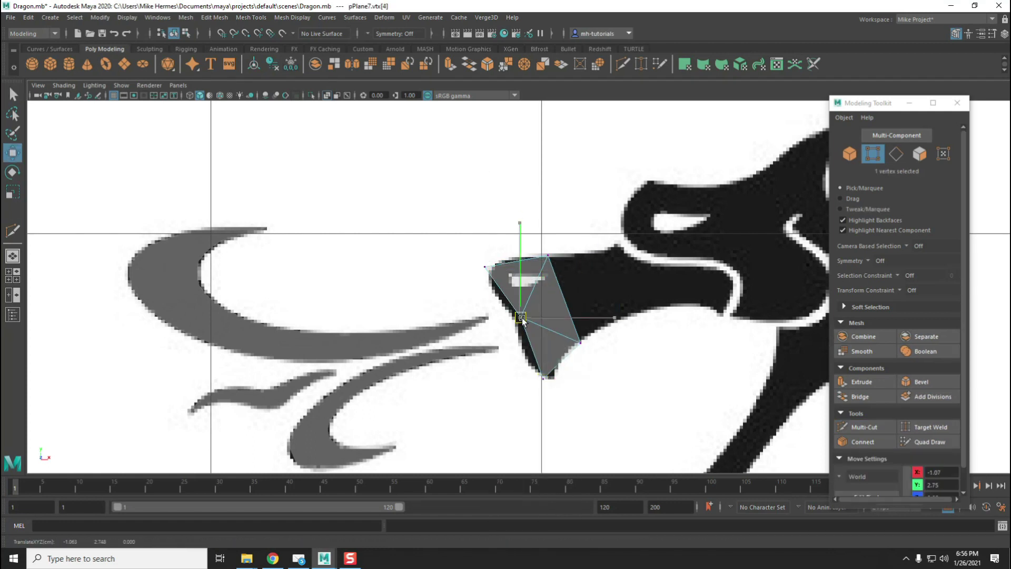
scroll(520, 288, up, 3)
shift+right_drag(506, 295, 500, 304)
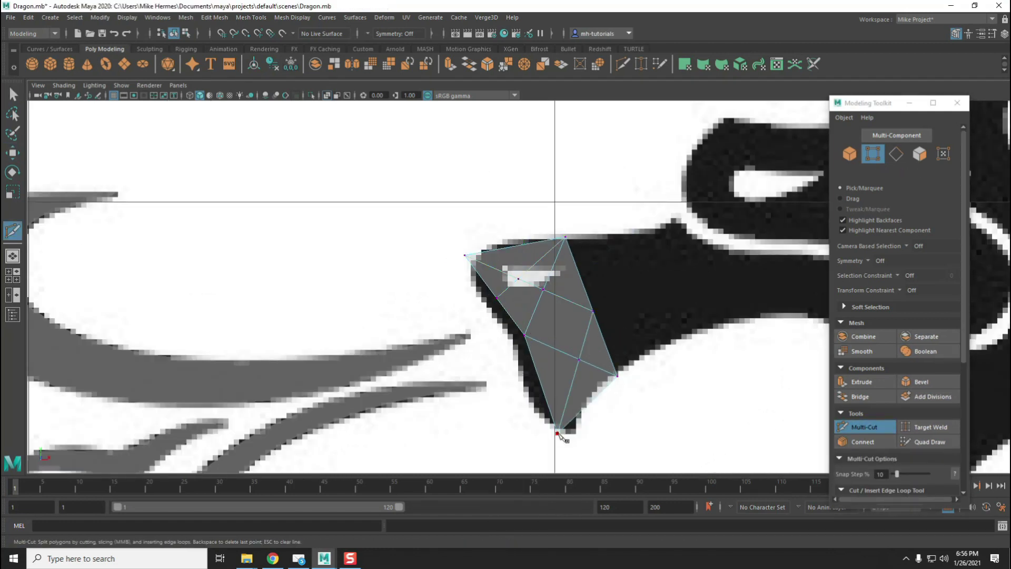
Chamfer a snout vertex, slide a vertex along the white slit, and delete an unwanted edge
click(214, 18)
click(273, 198)
scroll(525, 284, up, 3)
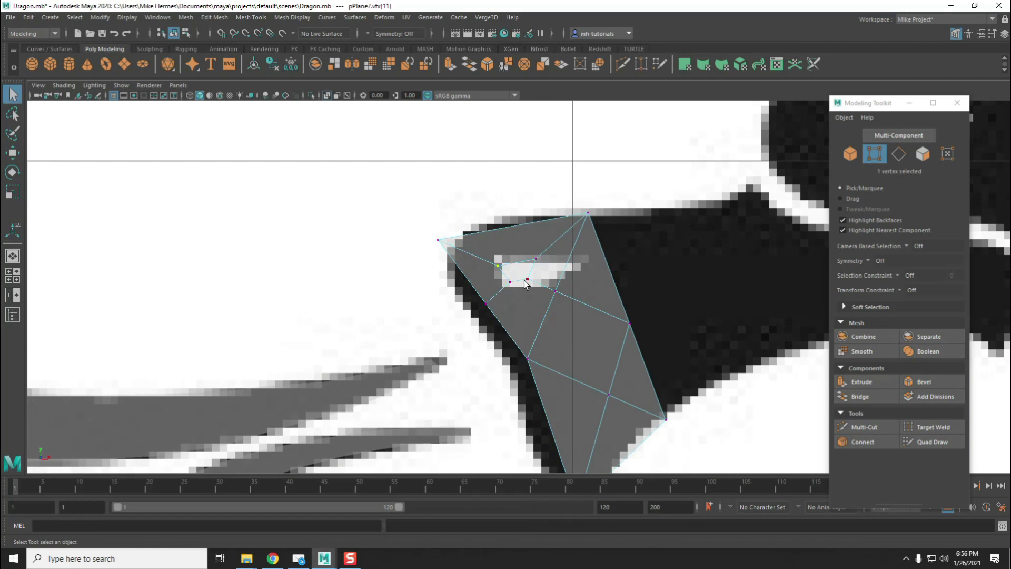
key(w)
drag(536, 260, 565, 265)
shift+right_drag(565, 267, 583, 274)
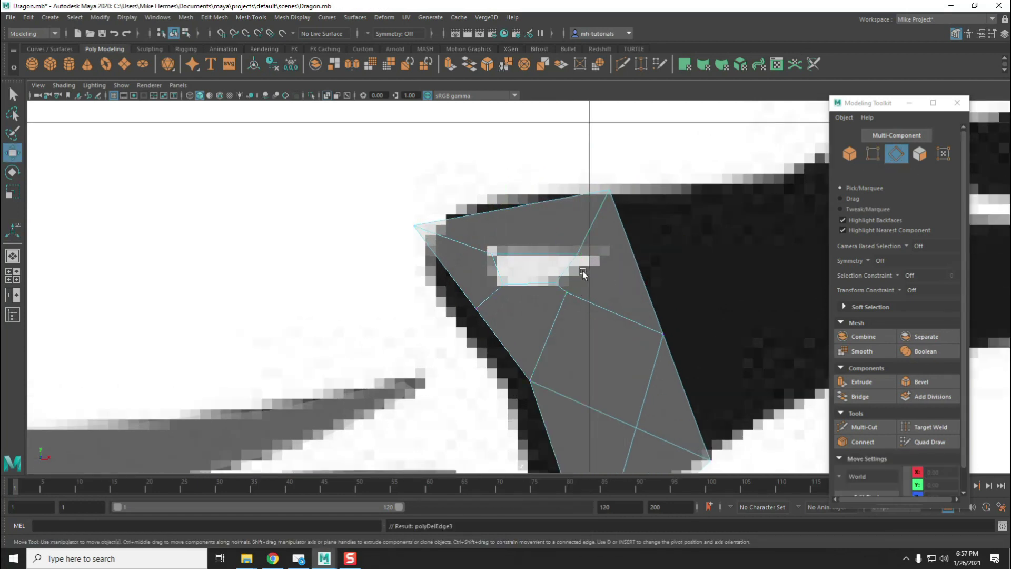
Cut a new edge line along the white slit from its corner vertex
click(560, 288)
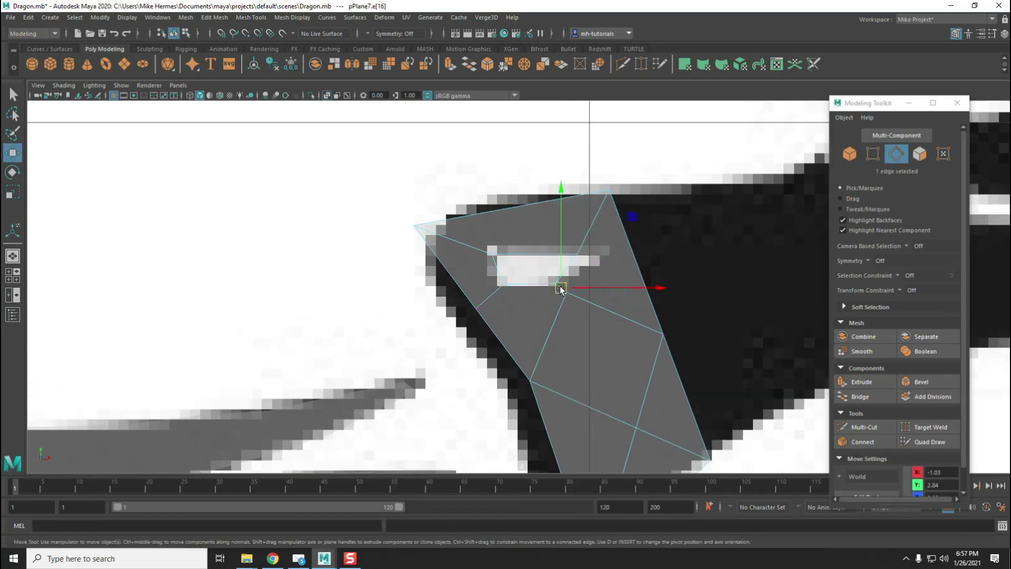
shift+right_drag(577, 265, 558, 295)
click(577, 254)
key(Return)
scroll(354, 219, down, 3)
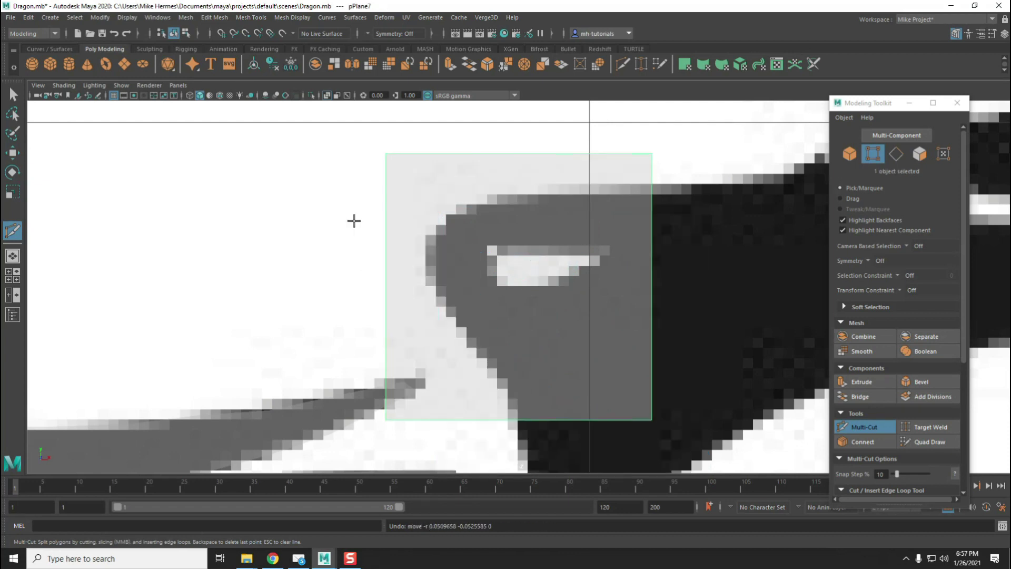
key(w)
scroll(589, 322, down, 5)
scroll(588, 323, up, 5)
click(562, 287)
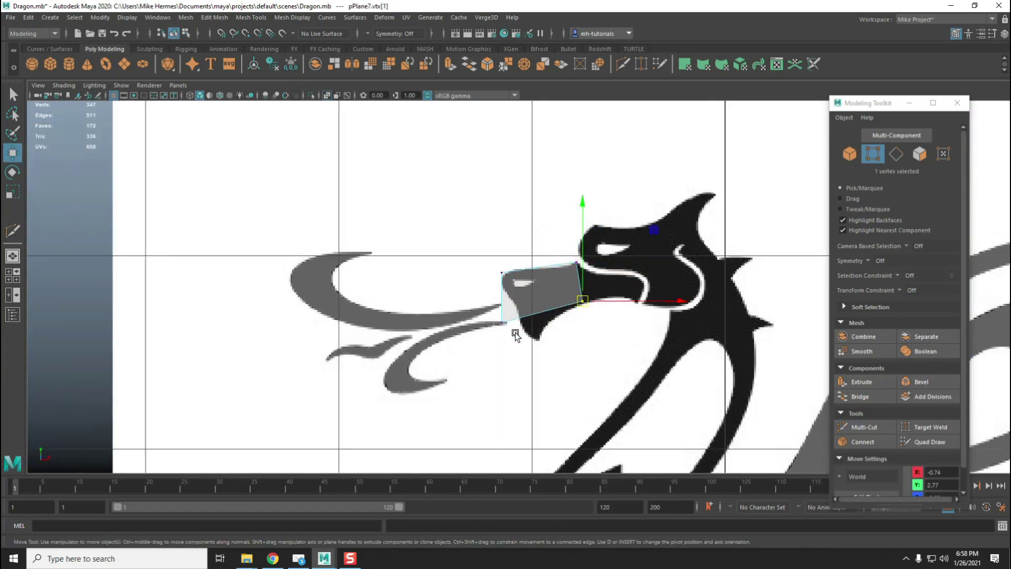
scroll(509, 319, up, 2)
Select the snout's face and extrude it
key(q)
click(509, 287)
key(w)
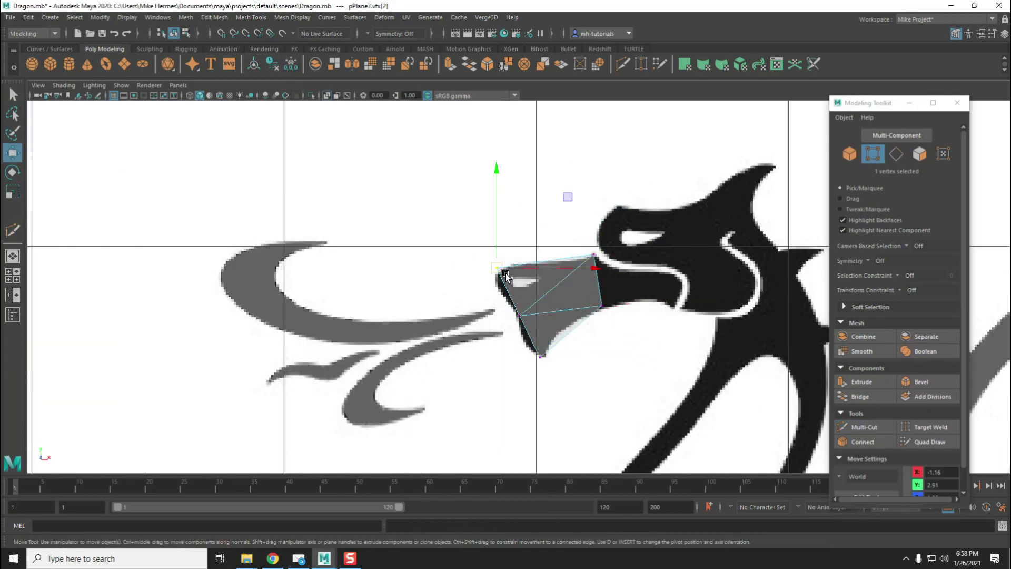
key(F11)
scroll(532, 284, up, 1)
click(532, 285)
key(ctrl+e)
key(e)
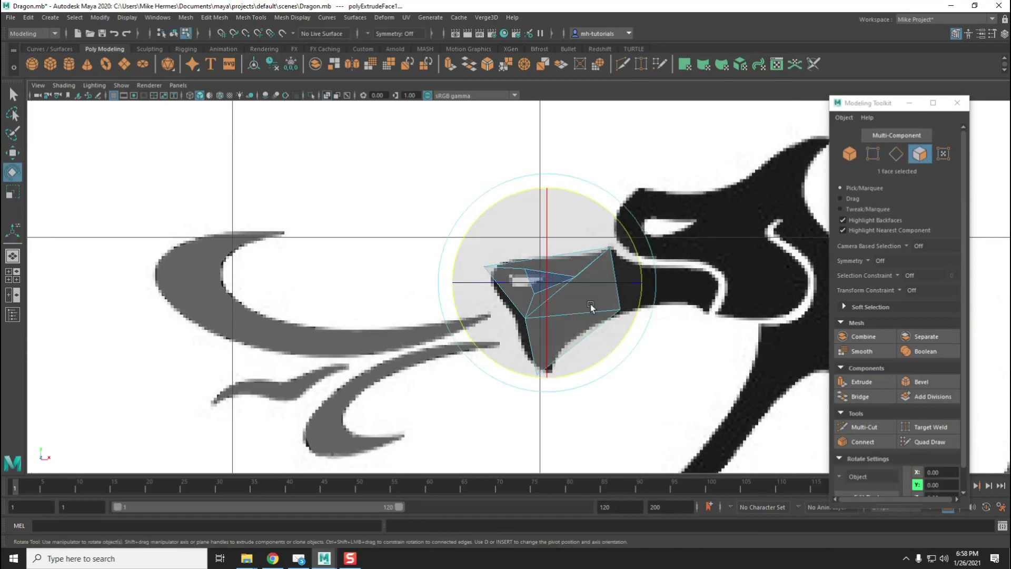
key(w)
key(F10)
scroll(632, 389, up, 2)
Extrude the plane's edges to extend the strip right toward the head, undoing a stray vertex lift
alt+middle_drag(632, 388, 496, 342)
click(488, 305)
key(ctrl+e)
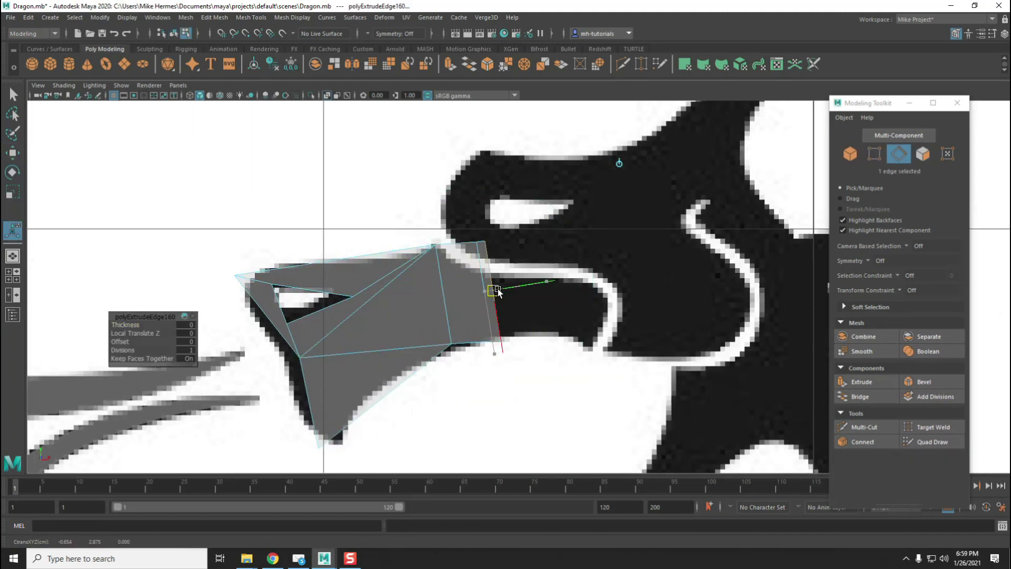
drag(490, 291, 579, 287)
right_drag(464, 266, 445, 266)
click(468, 270)
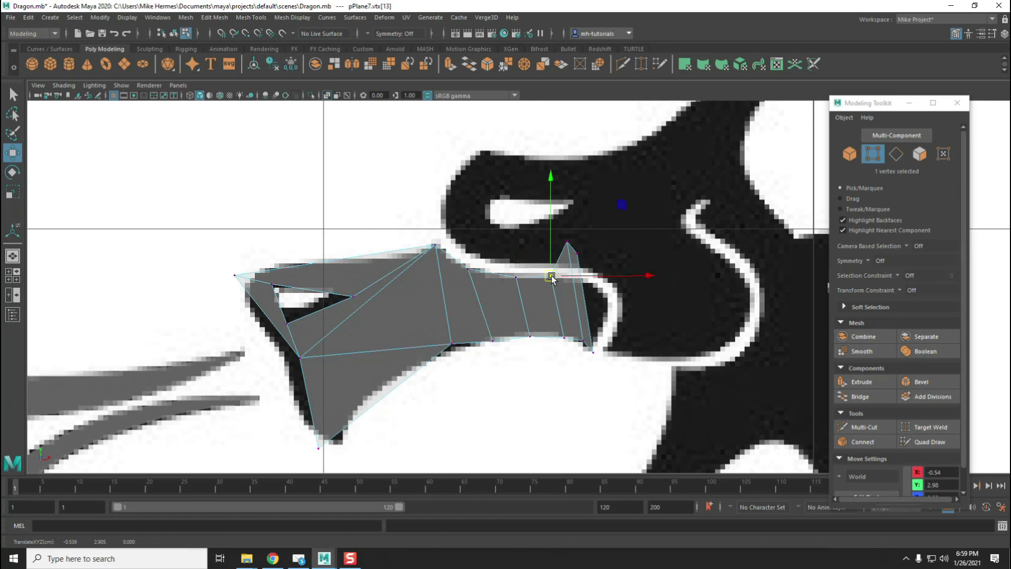
key(ctrl+z)
Extrude the strip's right-end edge into a new face across the jaw
scroll(563, 362, down, 3)
scroll(395, 414, up, 3)
key(ctrl+shift+x)
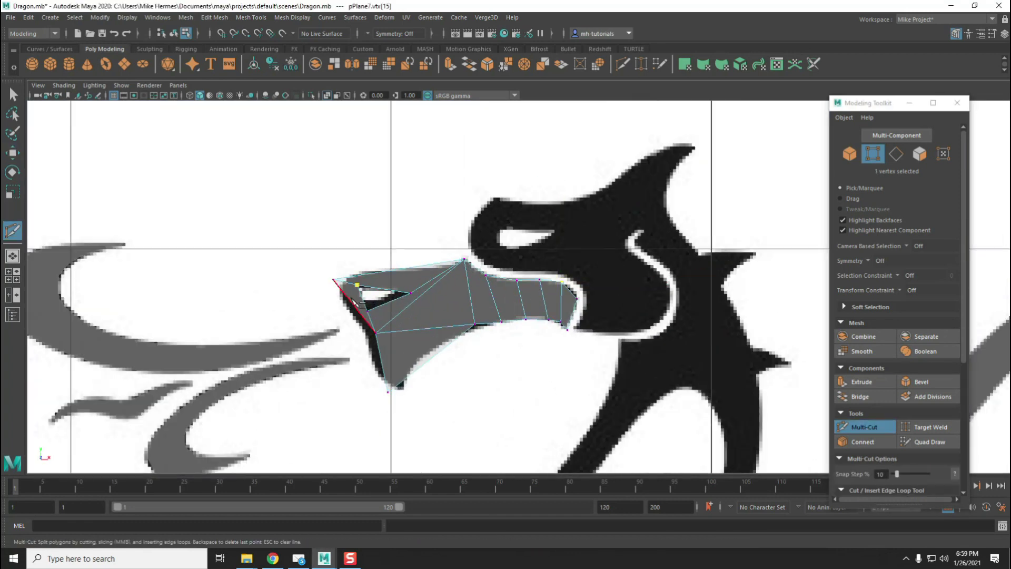
right_drag(387, 350, 363, 349)
key(w)
click(373, 355)
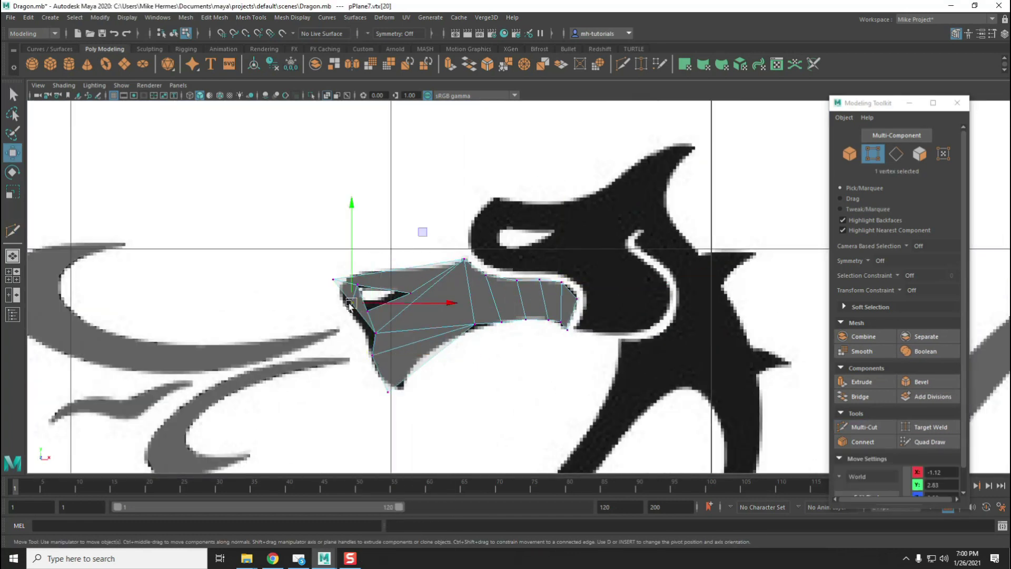
key(F10)
click(572, 305)
key(ctrl+e)
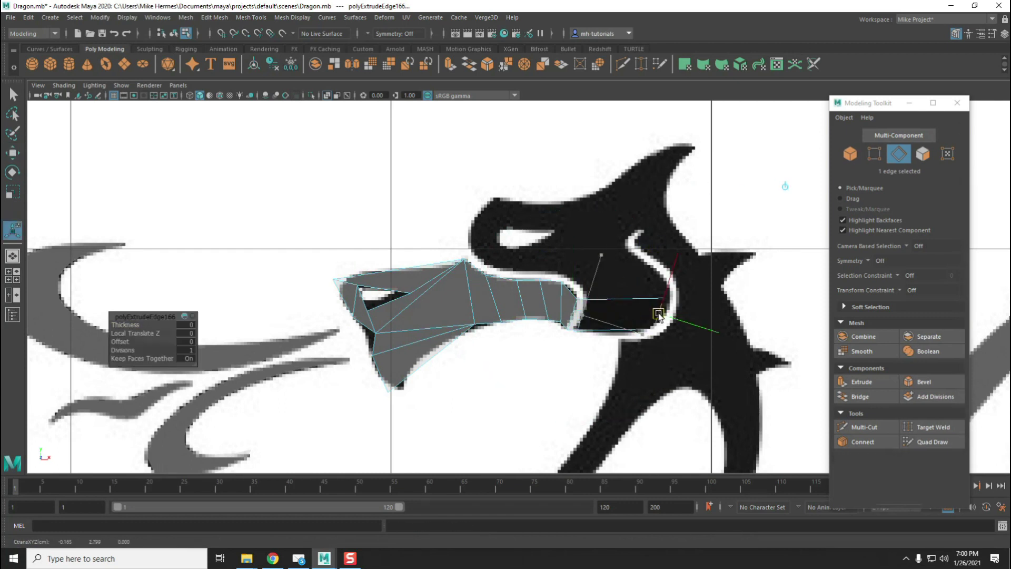
mouse_move(580, 316)
mouse_down()
mouse_move(641, 306)
mouse_move(585, 252)
mouse_up()
Extrude again and delete the new face's unwanted top edge
key(ctrl+e)
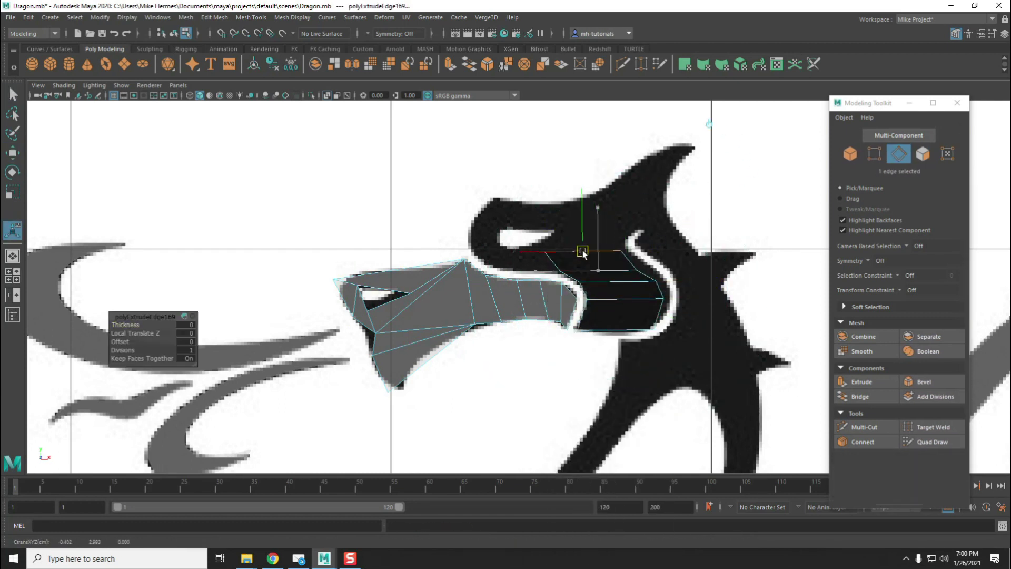
key(F9)
click(636, 270)
key(F10)
click(589, 257)
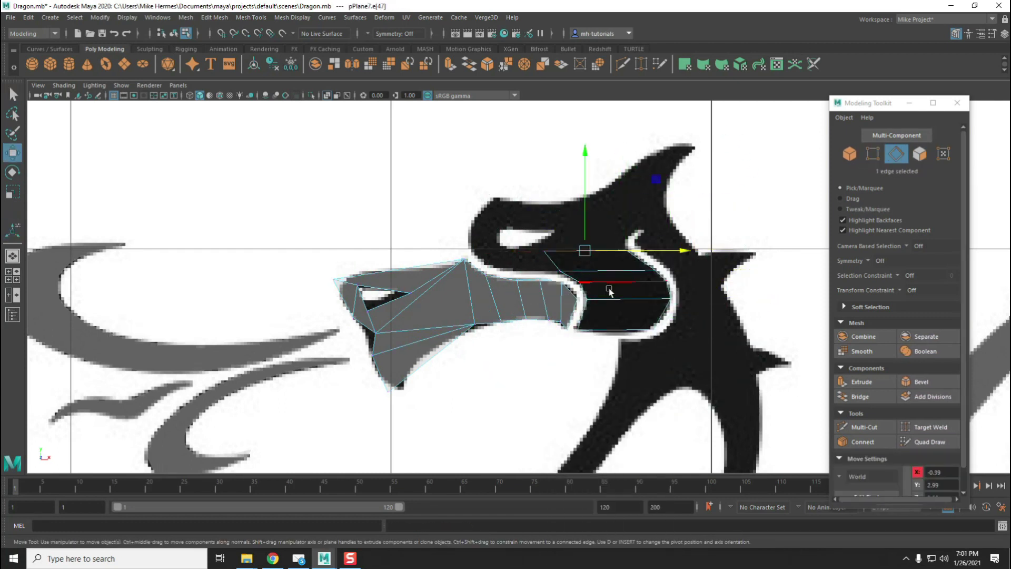
shift+right_drag(651, 263, 602, 287)
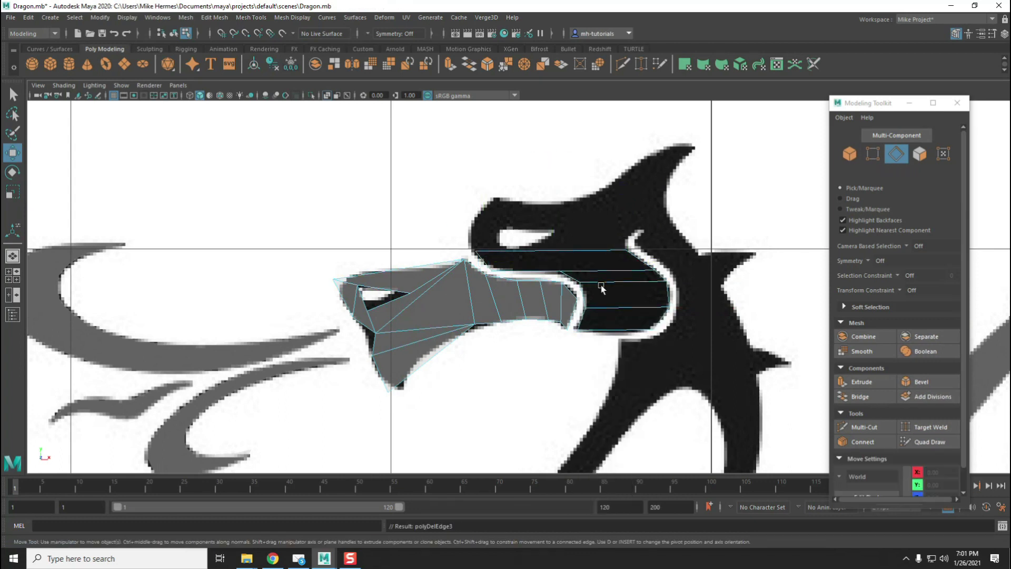
click(510, 266)
key(ctrl+shift+t)
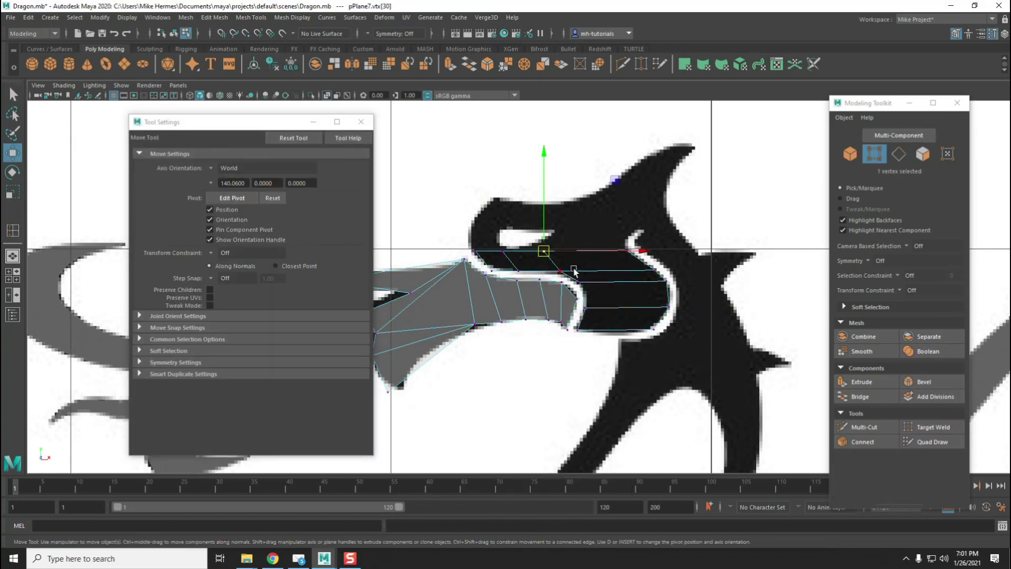
Fit a vertex to the eye's outline and extend faces up over the eye to the head's top
right_drag(580, 256, 543, 253)
click(545, 244)
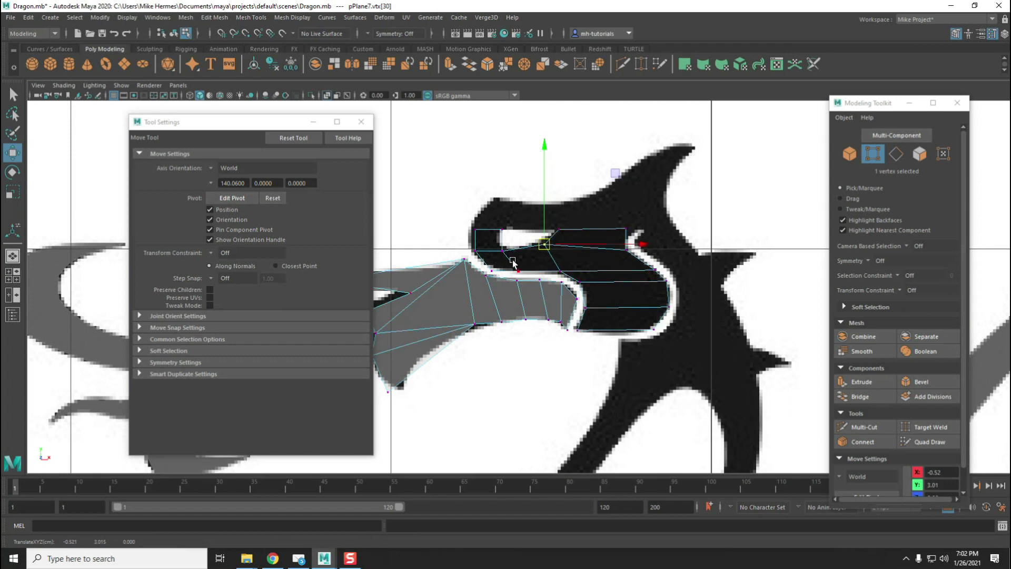
shift+right_drag(482, 247, 474, 316)
drag(598, 225, 548, 200)
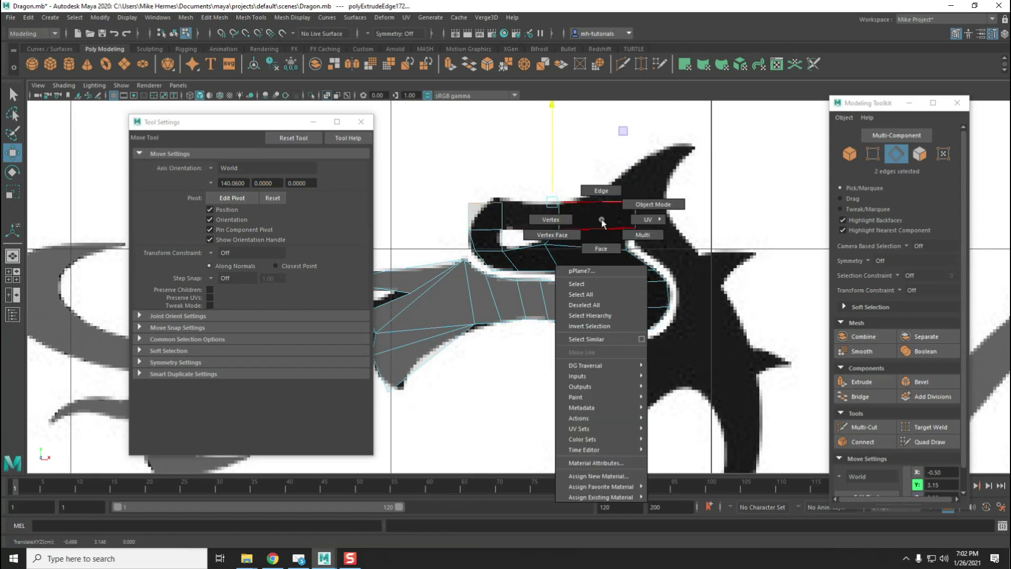
right_drag(599, 225, 606, 211)
drag(625, 192, 644, 212)
shift+right_drag(643, 213, 553, 216)
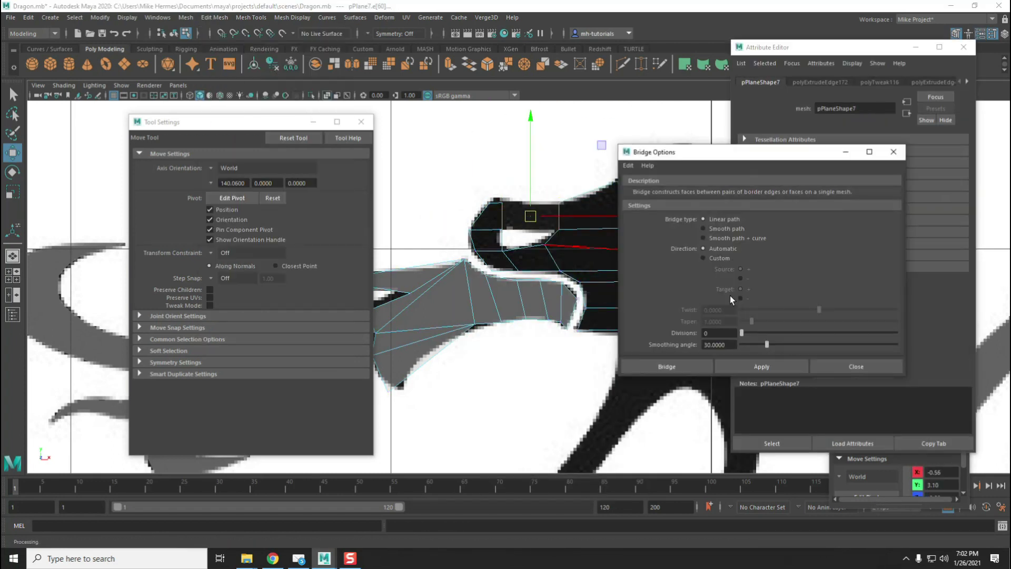
Extrude edges up to the top horn tip and toward the back of the head
key(ctrl+e)
mouse_move(630, 214)
mouse_down()
mouse_move(690, 147)
mouse_move(643, 231)
mouse_up()
click(696, 143)
click(963, 46)
key(ctrl+e)
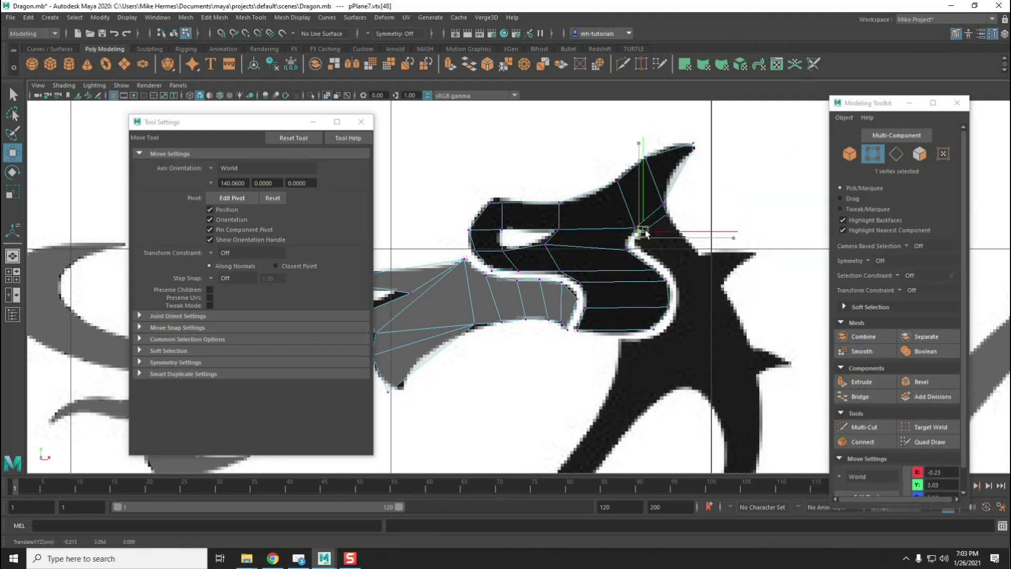
click(963, 46)
click(665, 241)
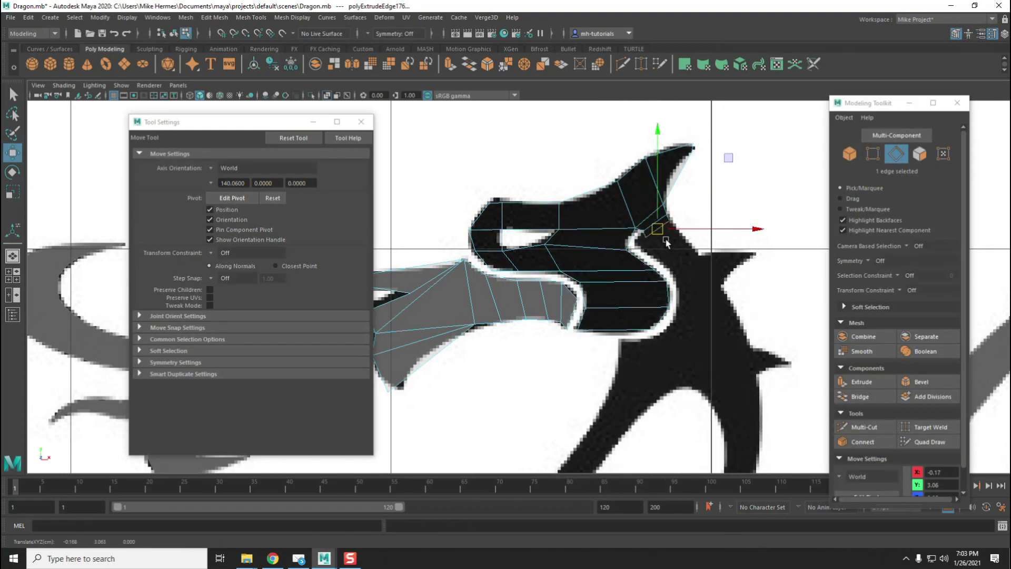
Extrude, move and scale edges out along the rear head spike, fitting its corner to the outline
key(ctrl+e)
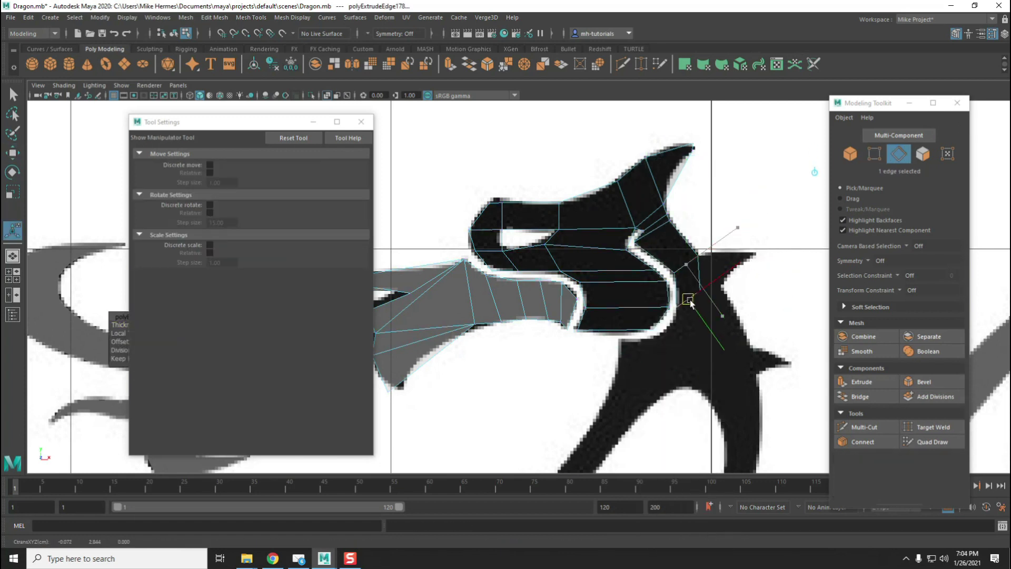
key(q)
key(w)
shift+drag(698, 284, 769, 255)
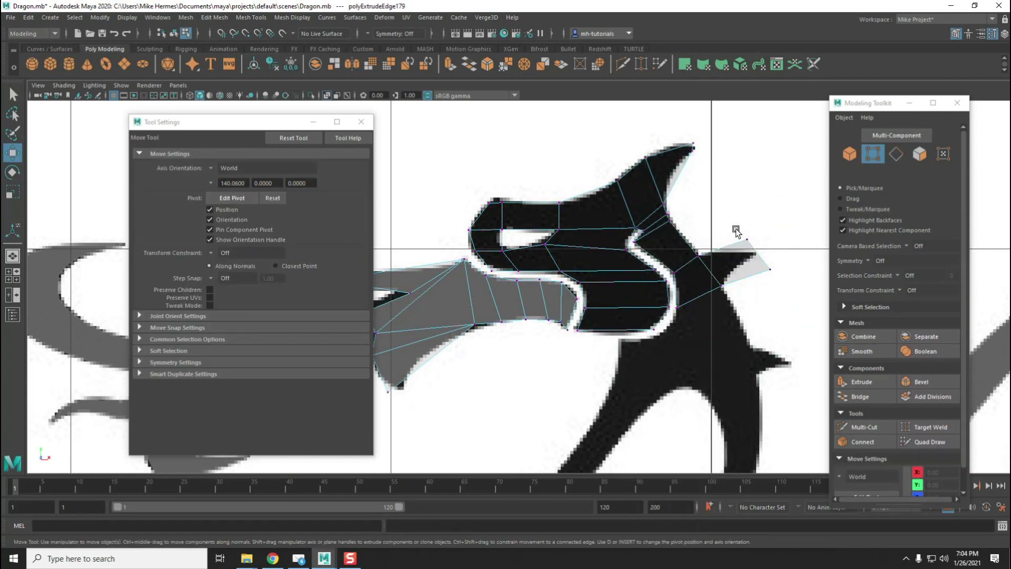
right_click(700, 282)
click(700, 293)
key(r)
mouse_move(797, 325)
shift+mouse_down()
mouse_move(824, 329)
mouse_move(810, 350)
shift+mouse_up()
key(w)
key(r)
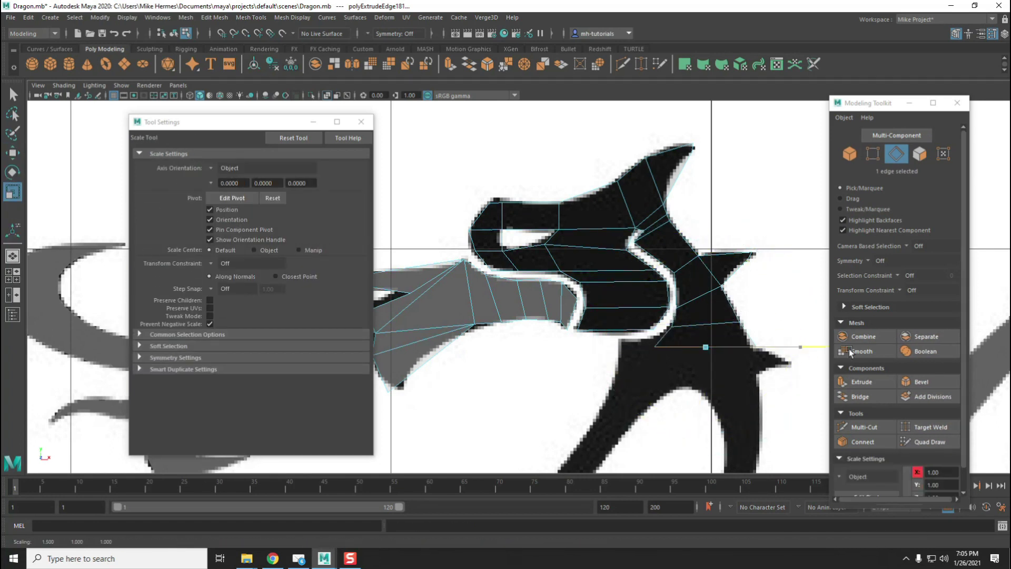
key(w)
click(682, 344)
mouse_move(727, 380)
mouse_down()
mouse_move(790, 395)
mouse_move(758, 392)
mouse_up()
Extrude the edge below the jaw and move it down the neck
key(F9)
key(F10)
click(659, 386)
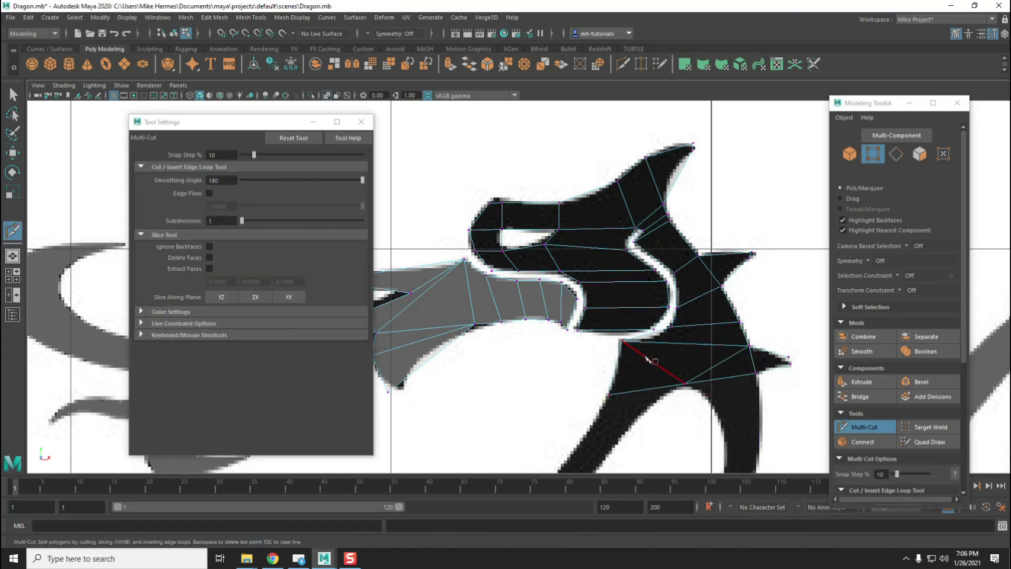
key(ctrl+e)
scroll(685, 411, down, 2)
drag(610, 361, 580, 401)
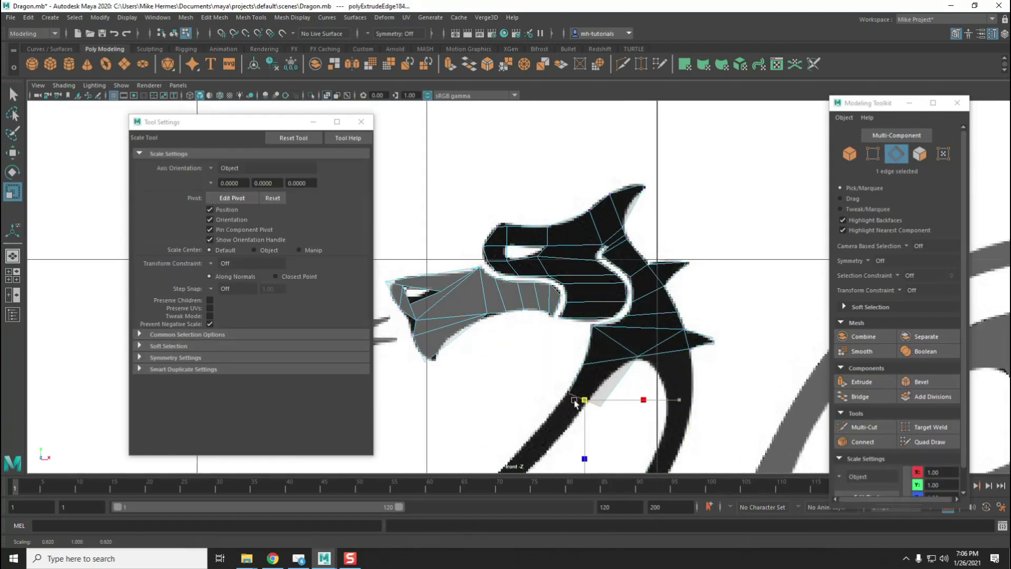
Extrude the neck edge and pull it down along the dragon's neck
scroll(623, 359, down, 5)
scroll(595, 373, up, 5)
key(r)
key(ctrl+e)
drag(612, 269, 578, 308)
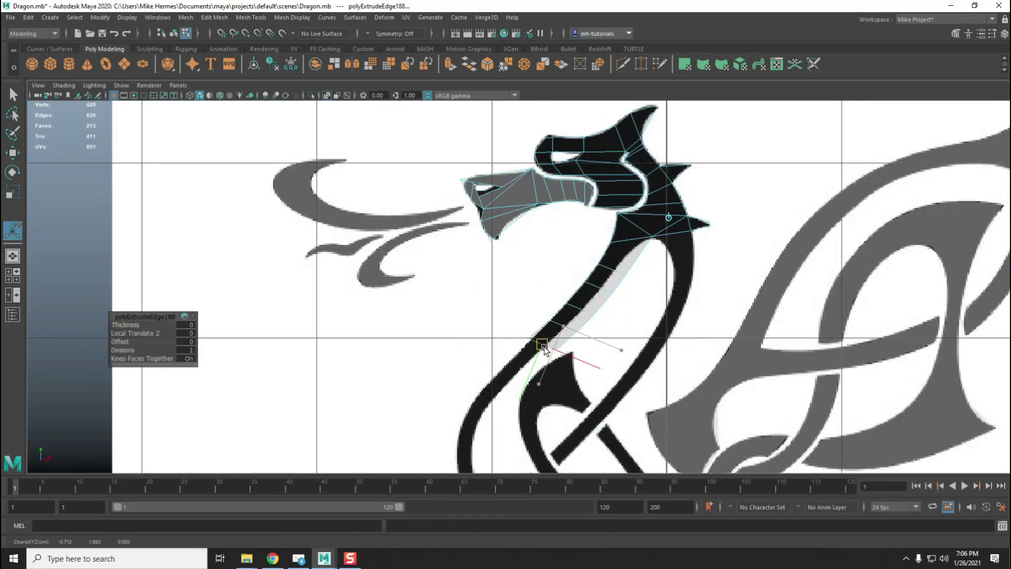
Adjust a neck vertex and extrude another edge further down the neck
scroll(522, 287, up, 2)
key(F9)
click(643, 267)
key(w)
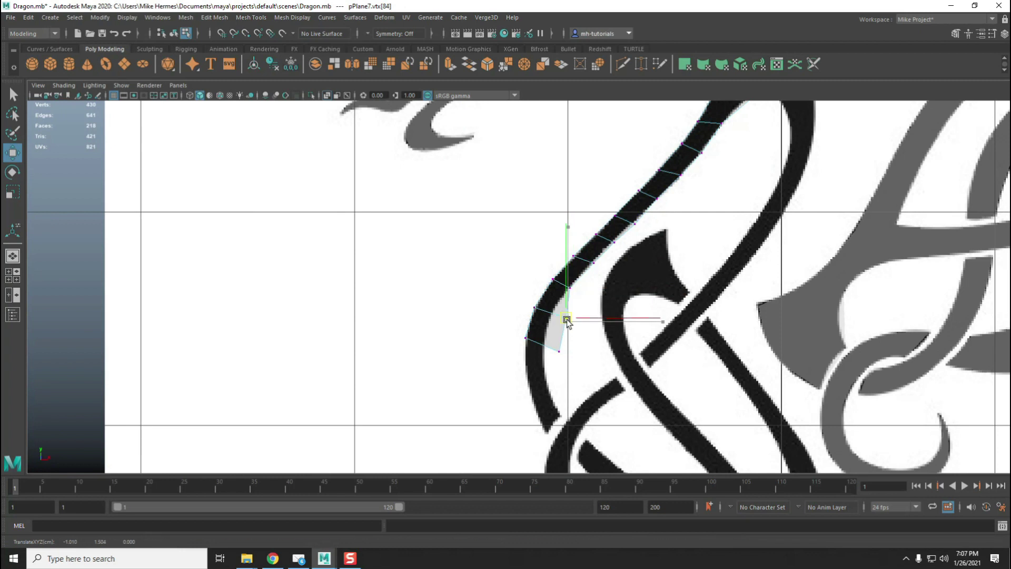
key(ctrl+e)
drag(536, 338, 535, 387)
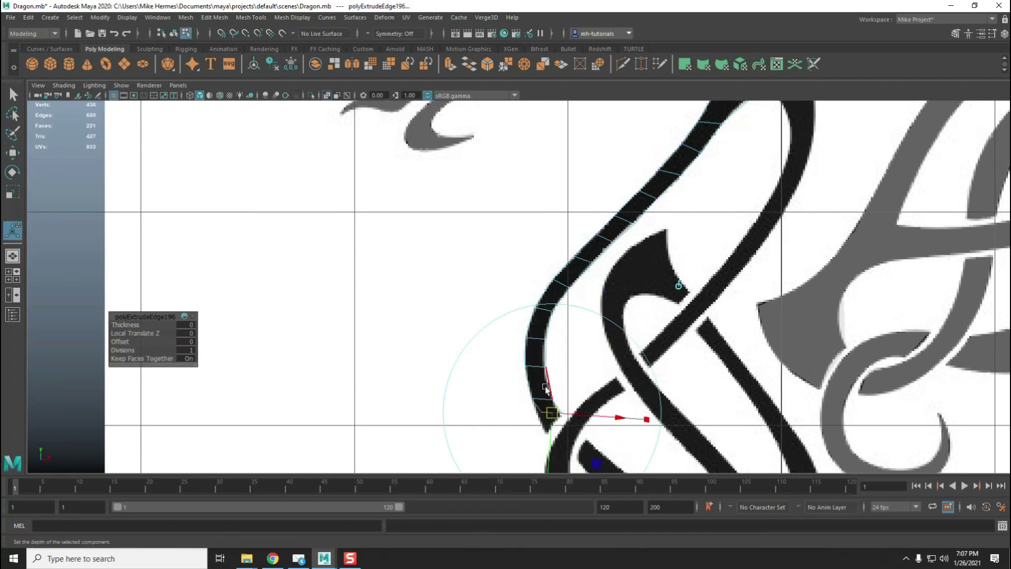
key(q)
key(w)
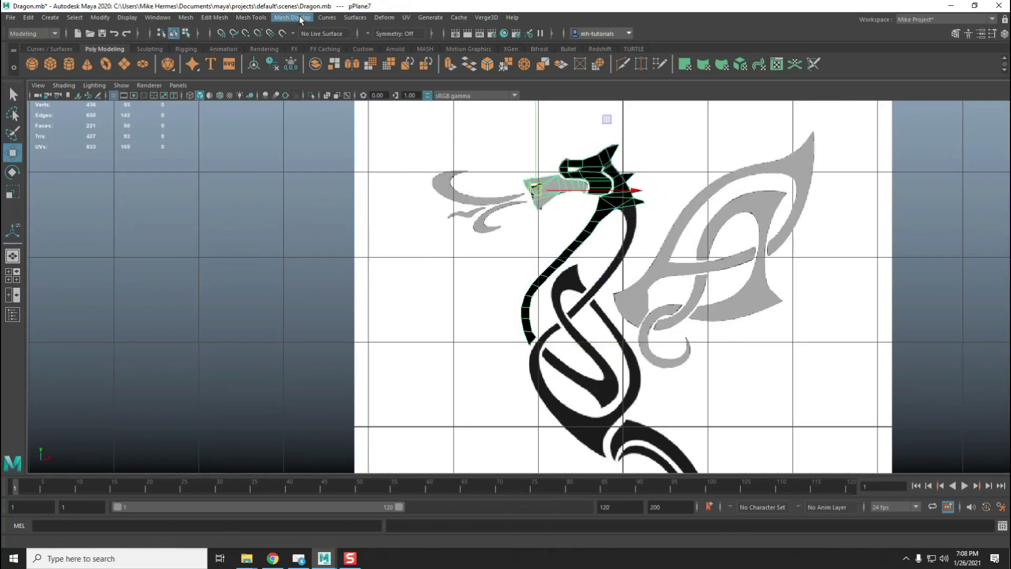
Conform the mesh so its face normals point the same way, then extrude a body-strip edge
click(293, 17)
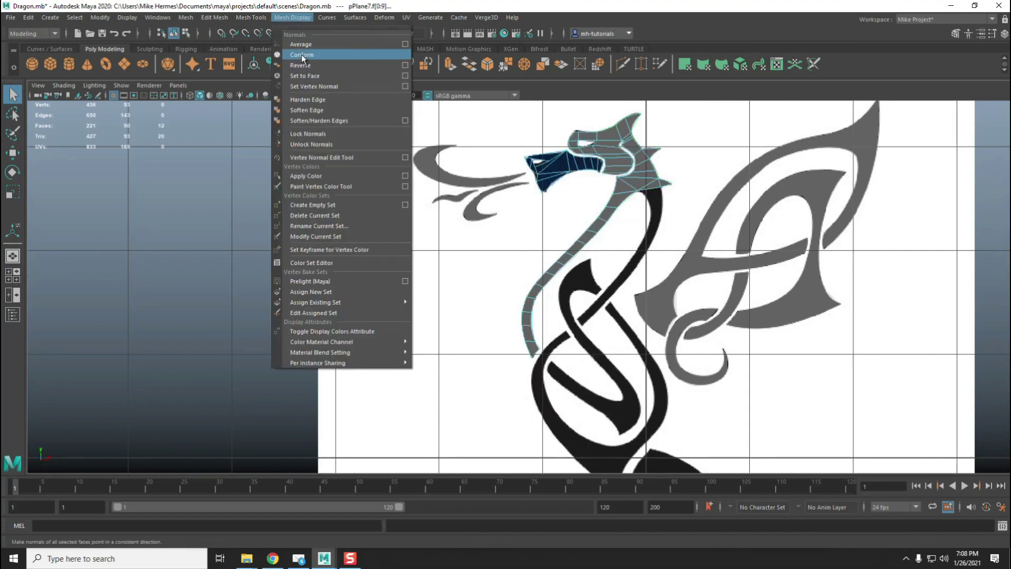
click(303, 55)
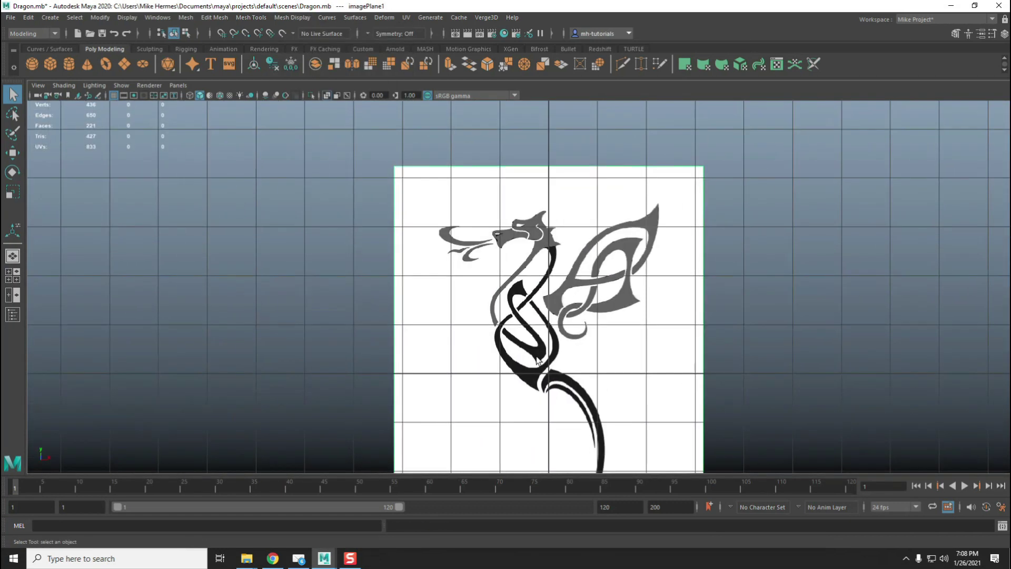
scroll(537, 359, up, 5)
key(ctrl+e)
Extrude the body strip's selected edge to start a new segment
scroll(468, 242, up, 5)
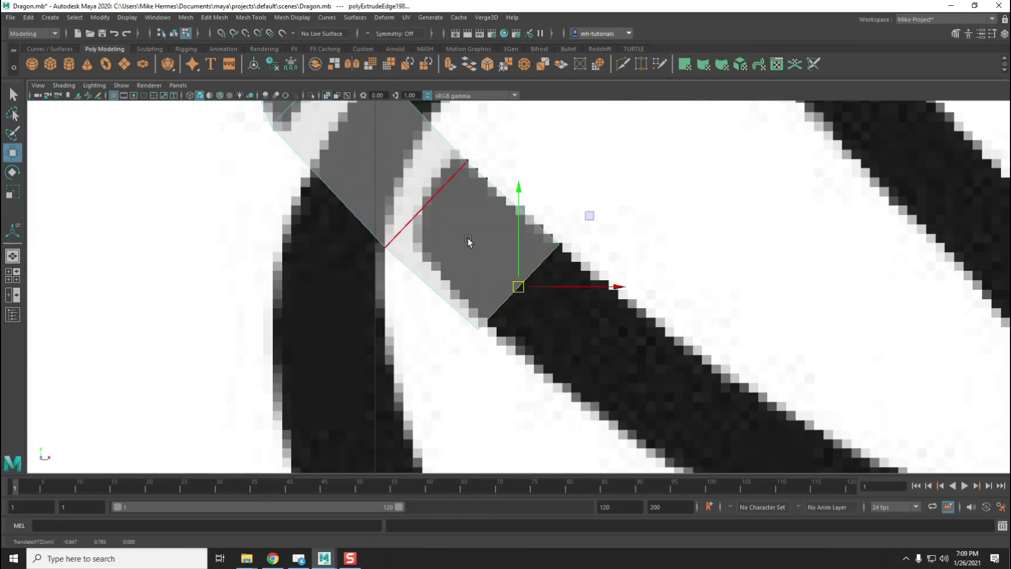
scroll(469, 242, down, 8)
scroll(451, 244, up, 2)
click(504, 252)
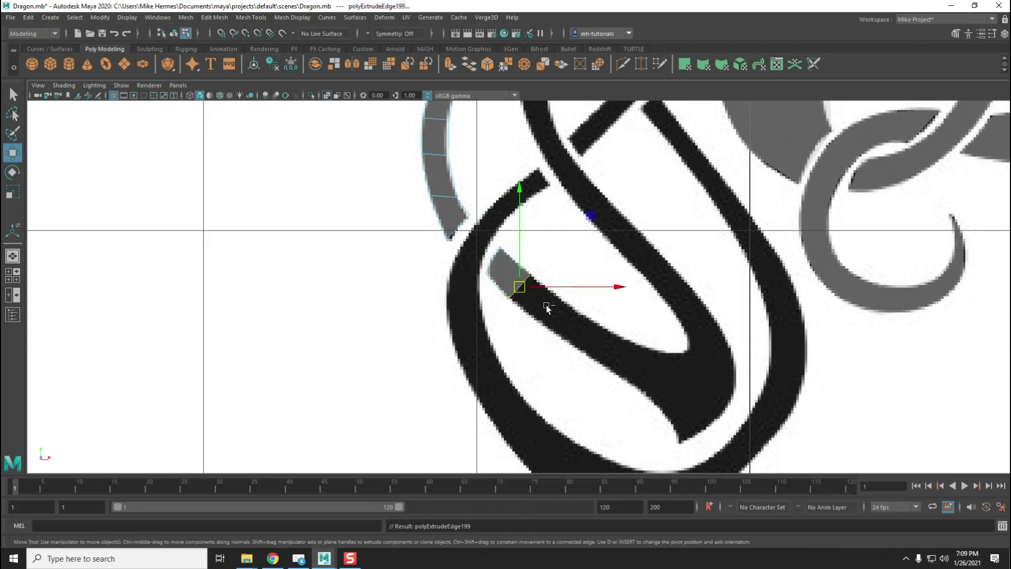
scroll(546, 305, up, 1)
key(ctrl+e)
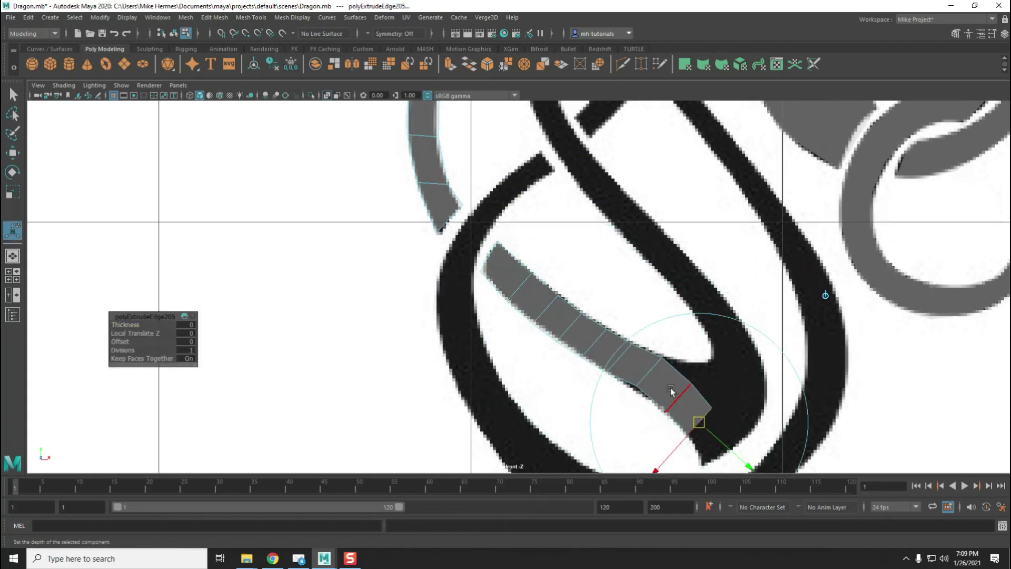
key(q)
click(638, 387)
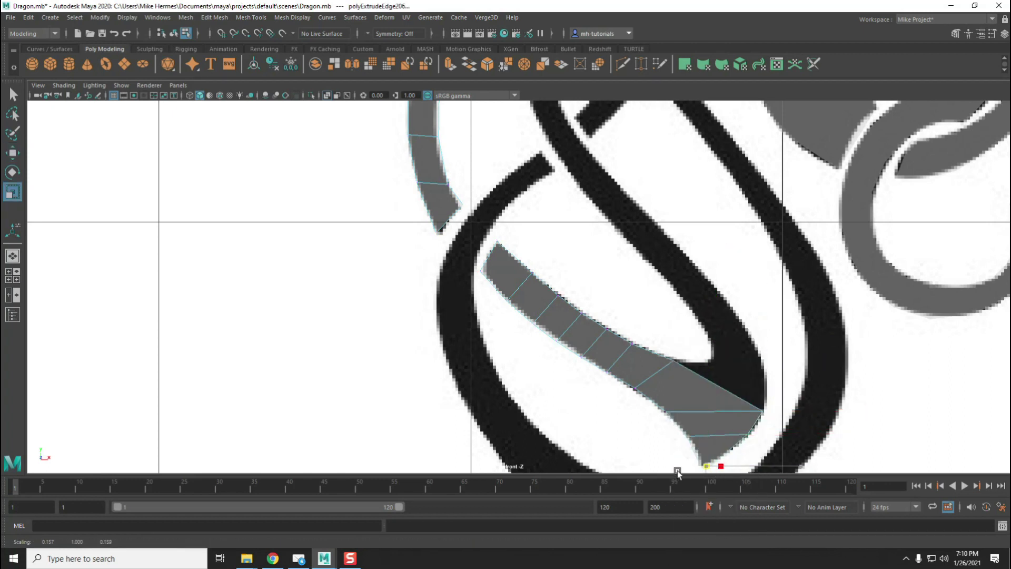
Stretch a new strip section up-left along the curve of the neck spike
click(740, 375)
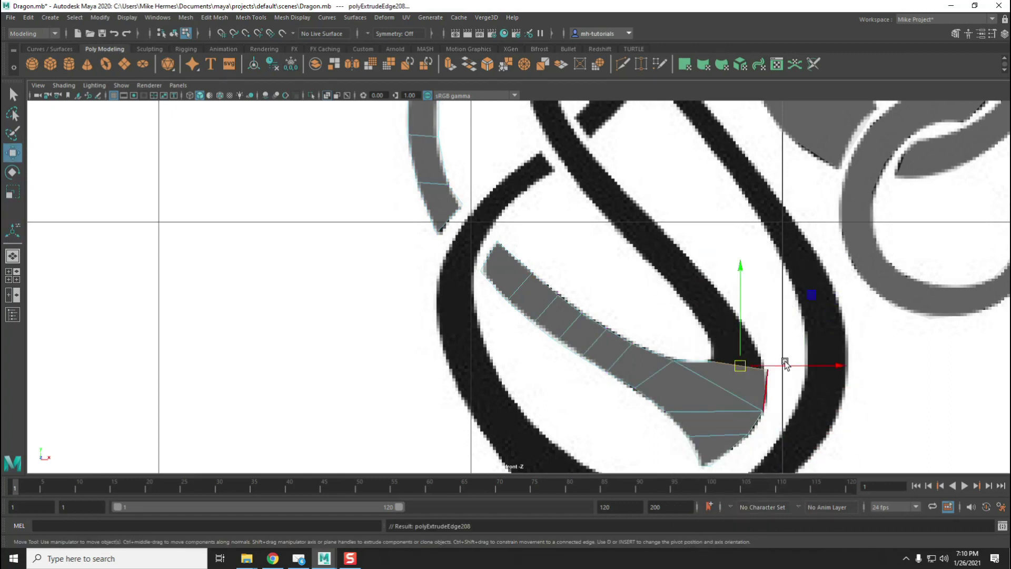
shift+right_drag(727, 303, 722, 316)
drag(733, 339, 701, 287)
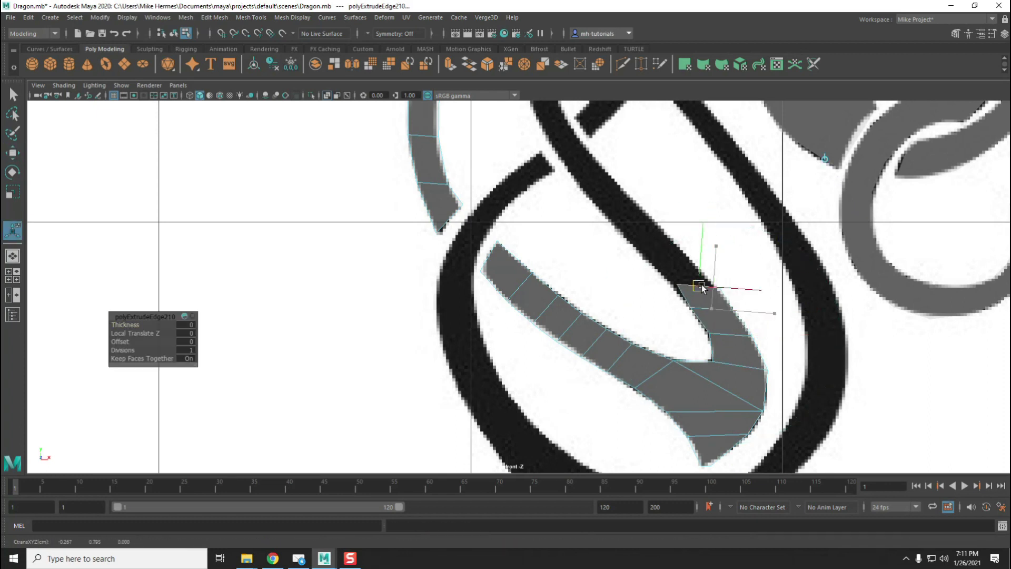
drag(620, 202, 582, 159)
key(q)
Extrude another end section and snap its corner onto the black shape's tip
click(690, 253)
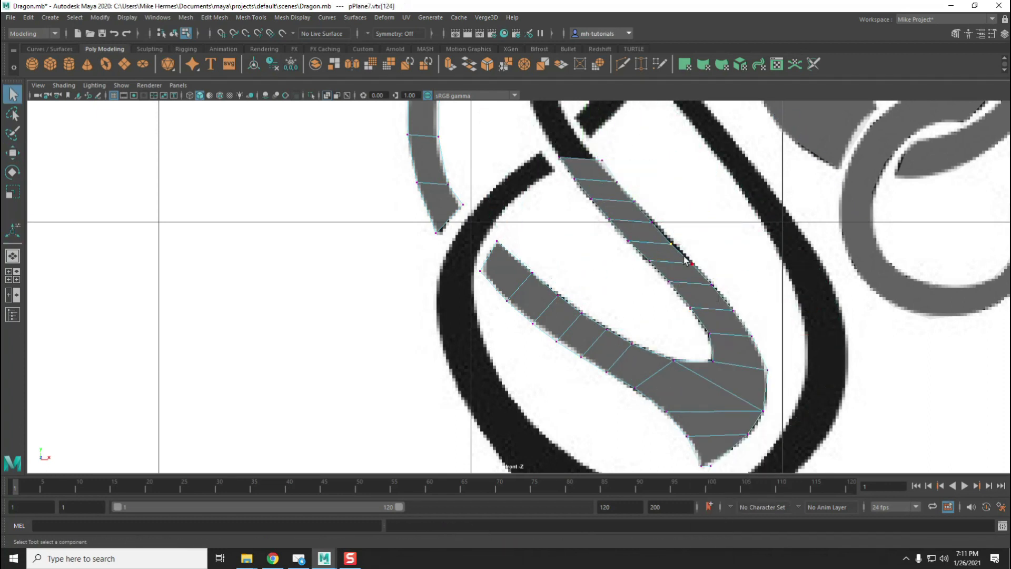
scroll(618, 166, down, 5)
scroll(567, 343, up, 8)
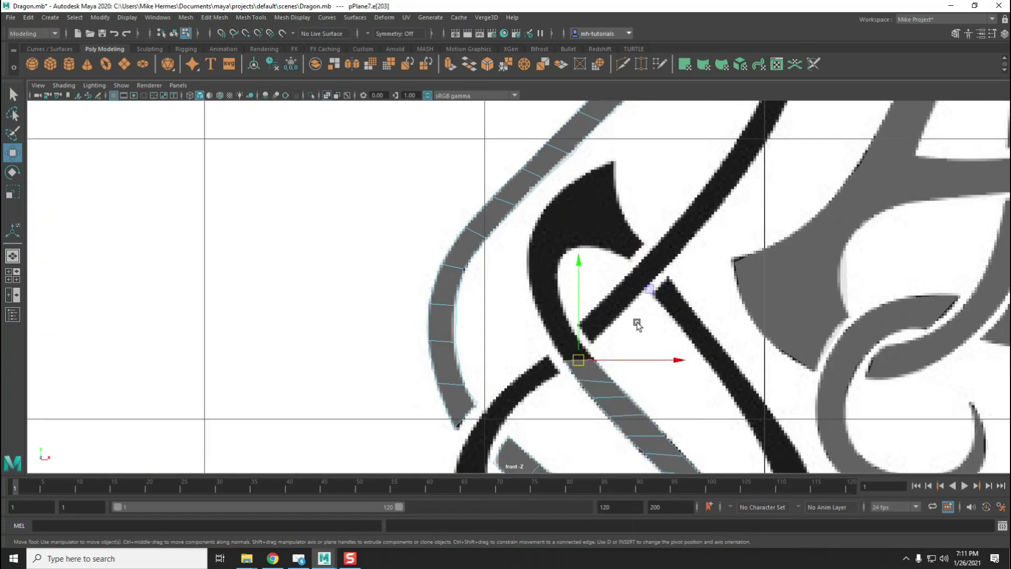
shift+right_drag(579, 295, 567, 345)
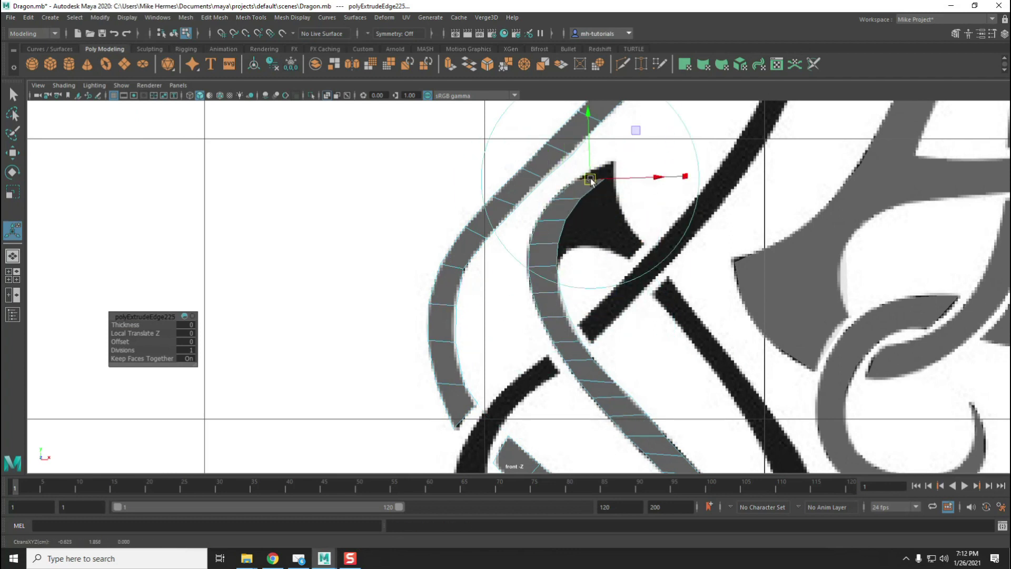
key(q)
click(557, 244)
drag(580, 232, 583, 199)
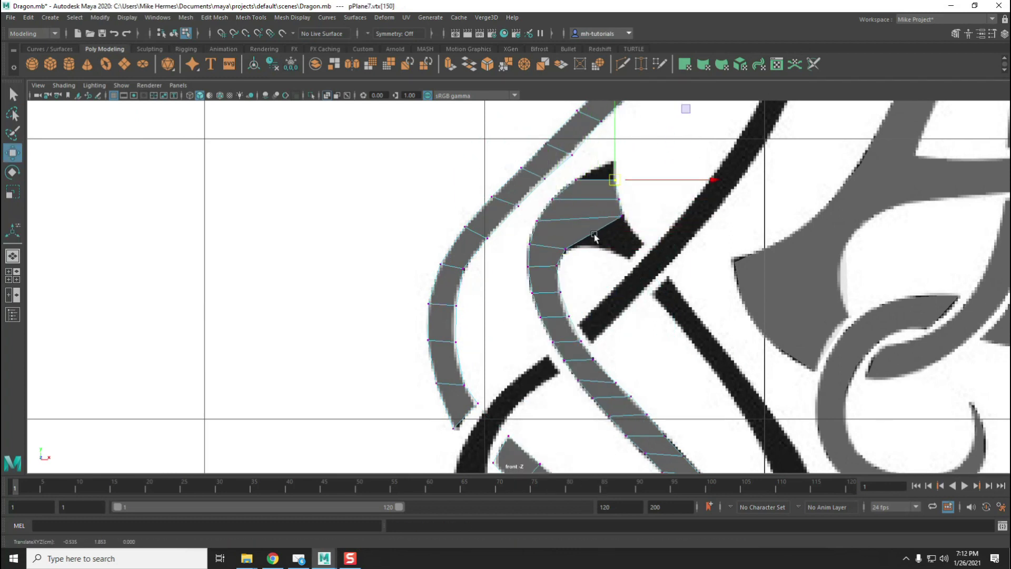
Extrude further sections across the black crossing line down the diagonal strand
key(ctrl+e)
key(q)
click(644, 227)
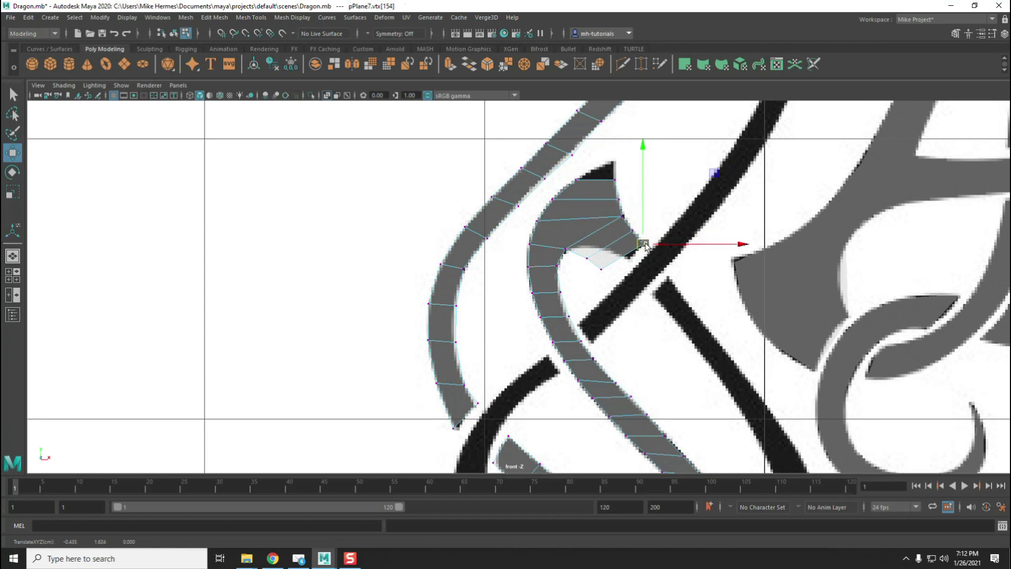
key(ctrl+e)
mouse_move(615, 166)
mouse_down()
mouse_move(632, 244)
mouse_move(754, 420)
mouse_up()
key(ctrl+e)
key(ctrl+e)
key(ctrl+e)
key(ctrl+e)
scroll(754, 419, up, 5)
Move a strip vertex onto the stroke's edge
right_drag(462, 181, 462, 168)
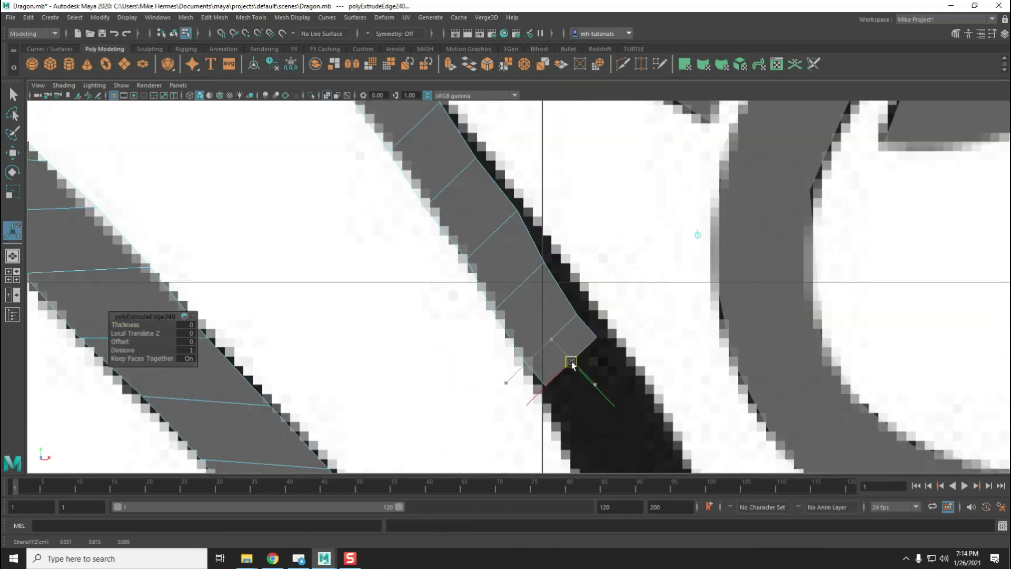
key(w)
drag(481, 158, 579, 161)
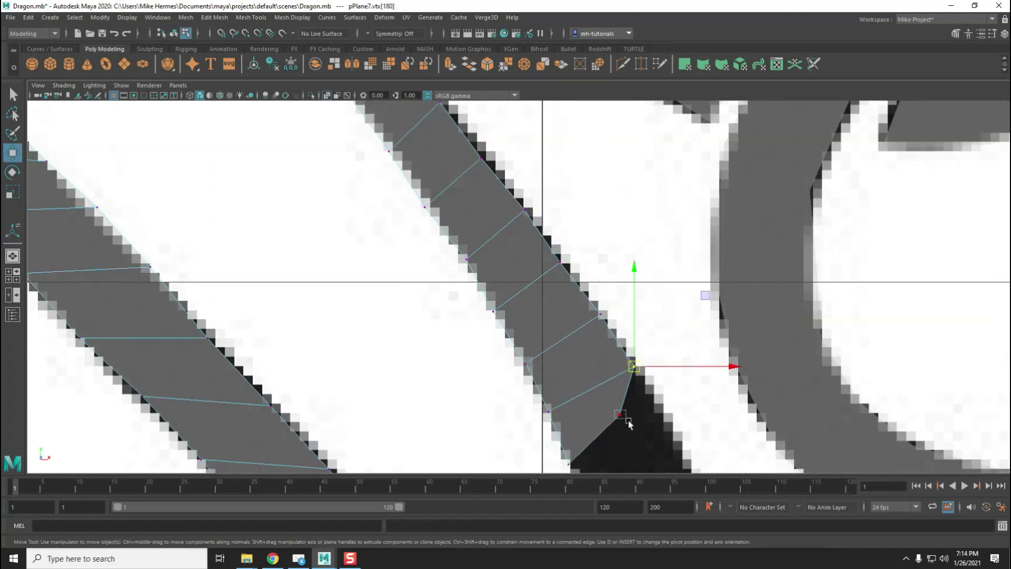
scroll(636, 386, down, 5)
Extrude the end edge and pull the bottom-left corner down-left along the stroke
key(ctrl+e)
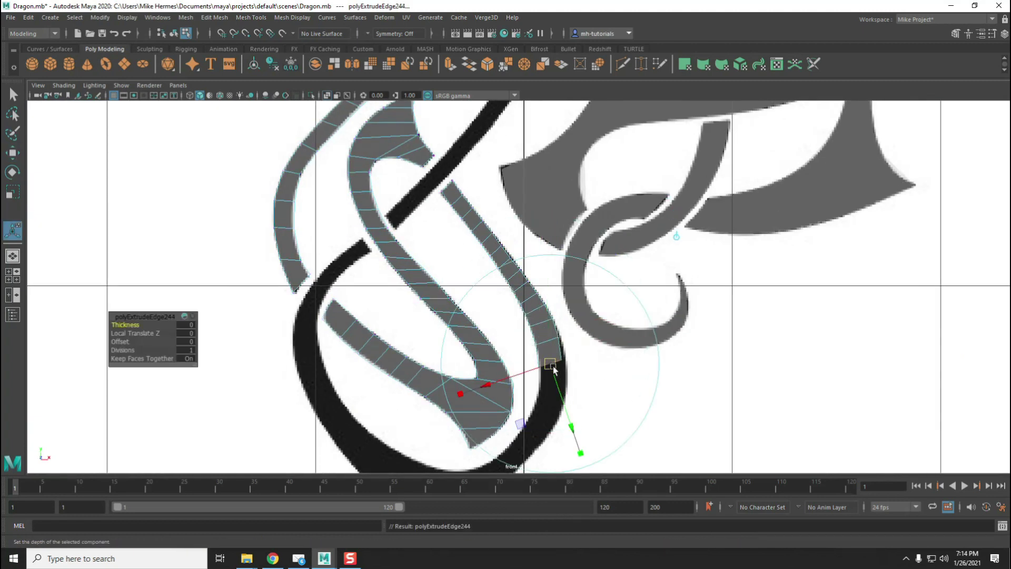
key(q)
drag(550, 350, 576, 372)
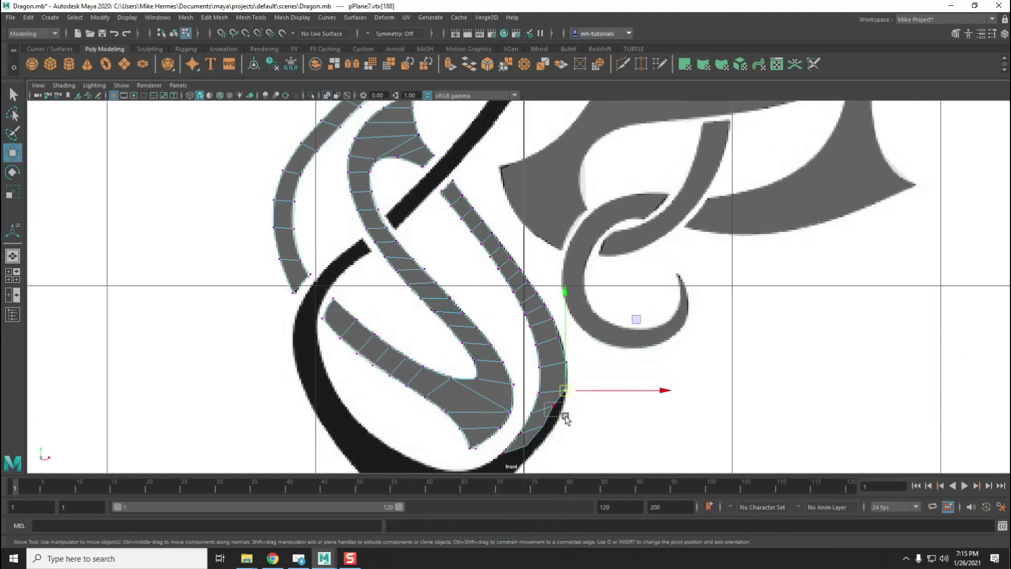
key(f)
scroll(475, 289, down, 5)
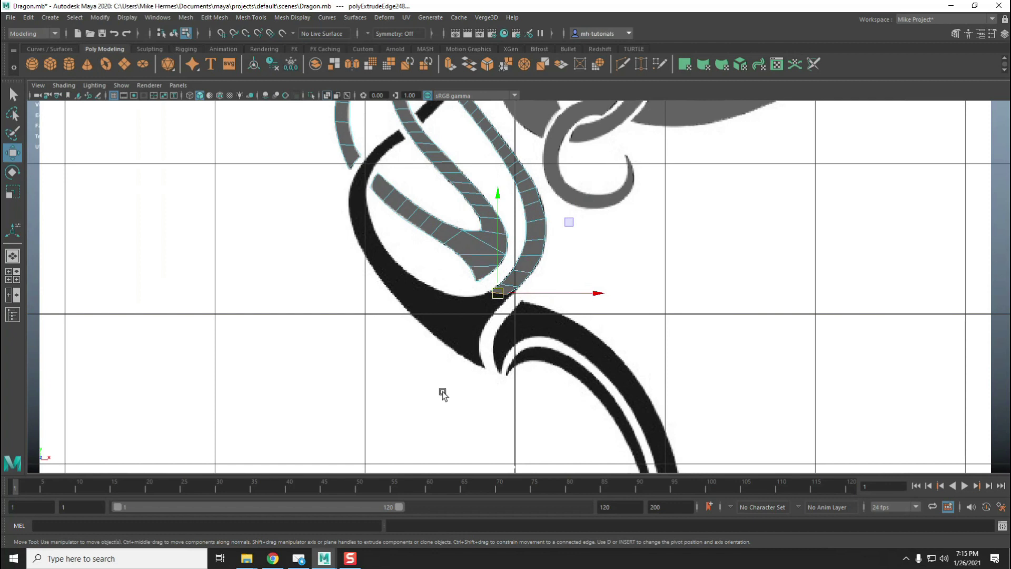
right_drag(464, 287, 463, 258)
click(501, 301)
drag(431, 307, 363, 353)
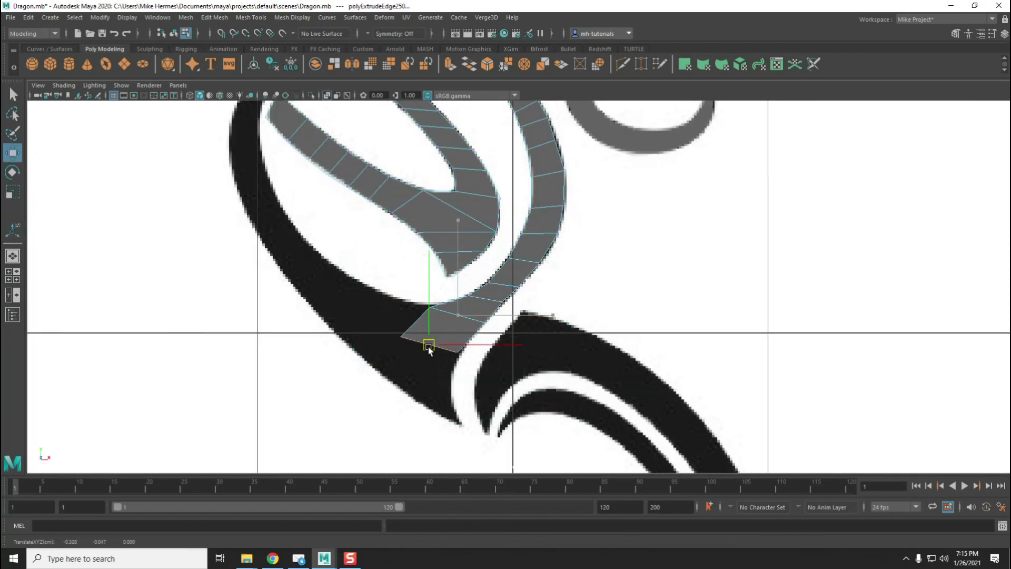
Extrude the edge downward and move the new face's corner down-right onto the stroke
shift+drag(489, 363, 468, 421)
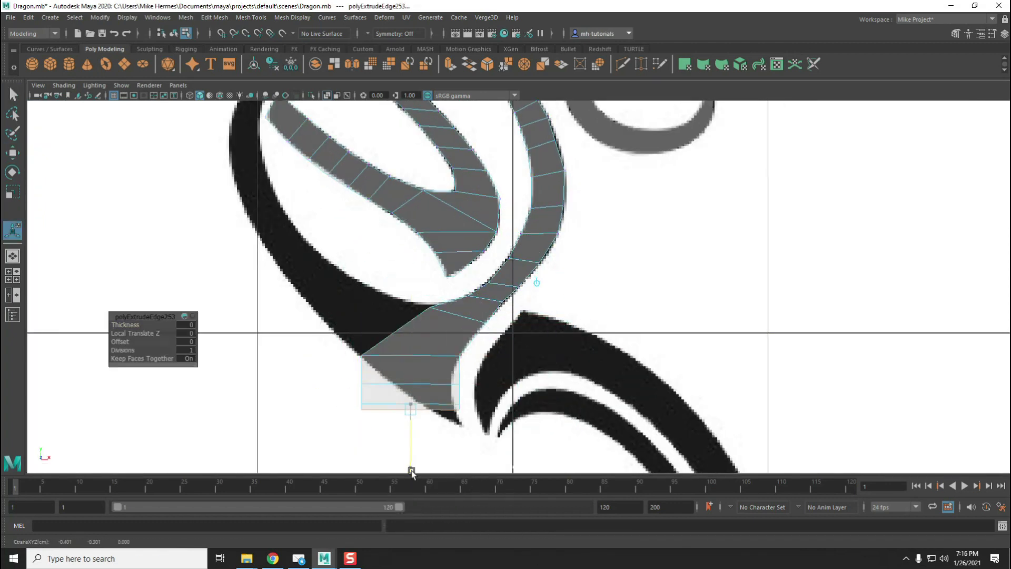
key(q)
right_drag(468, 396, 468, 368)
click(460, 384)
drag(361, 401, 536, 427)
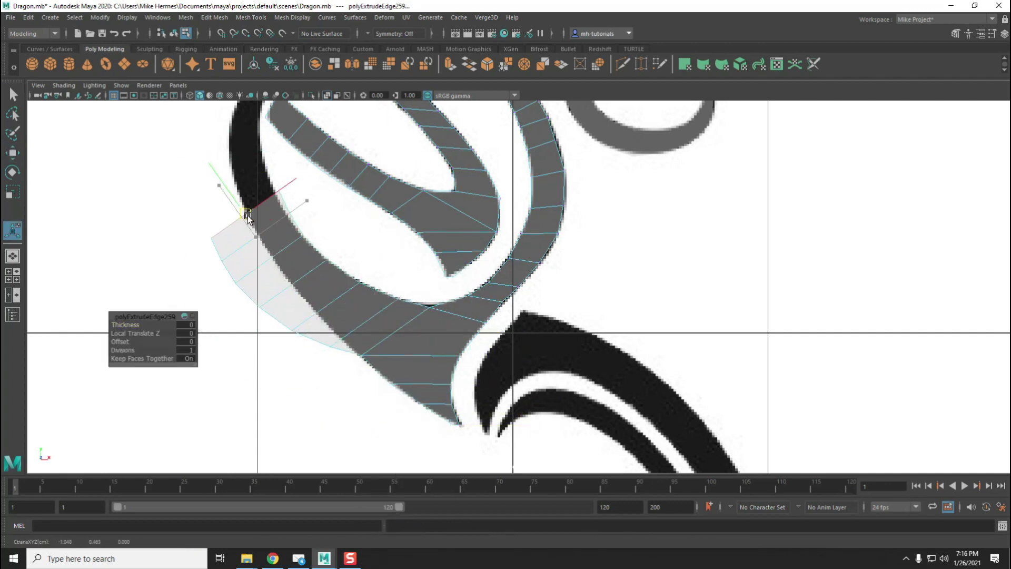
key(F9)
key(w)
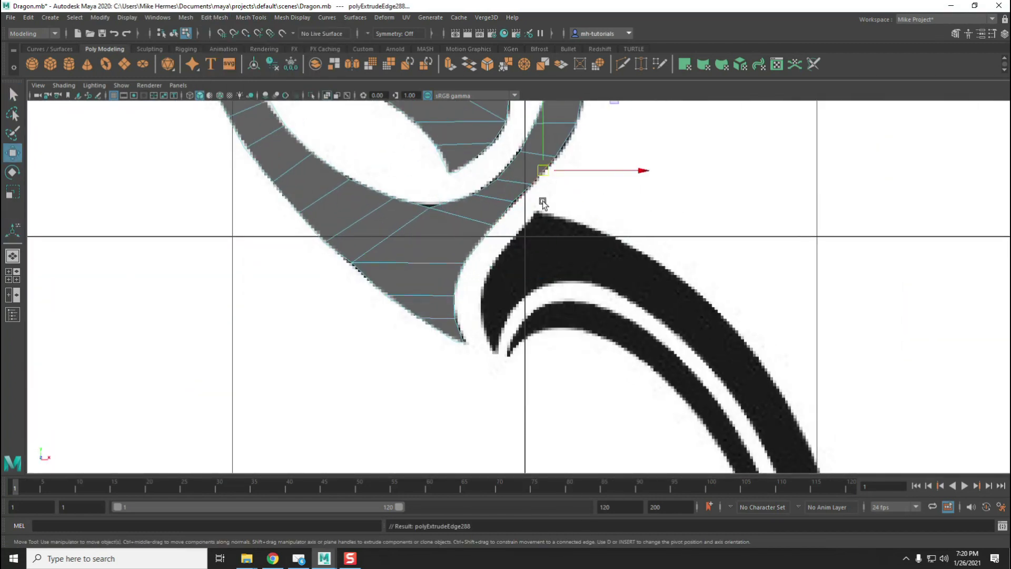
Extrude new sections across the gap and extend the strip along the tail curve
shift+right_drag(543, 204, 550, 226)
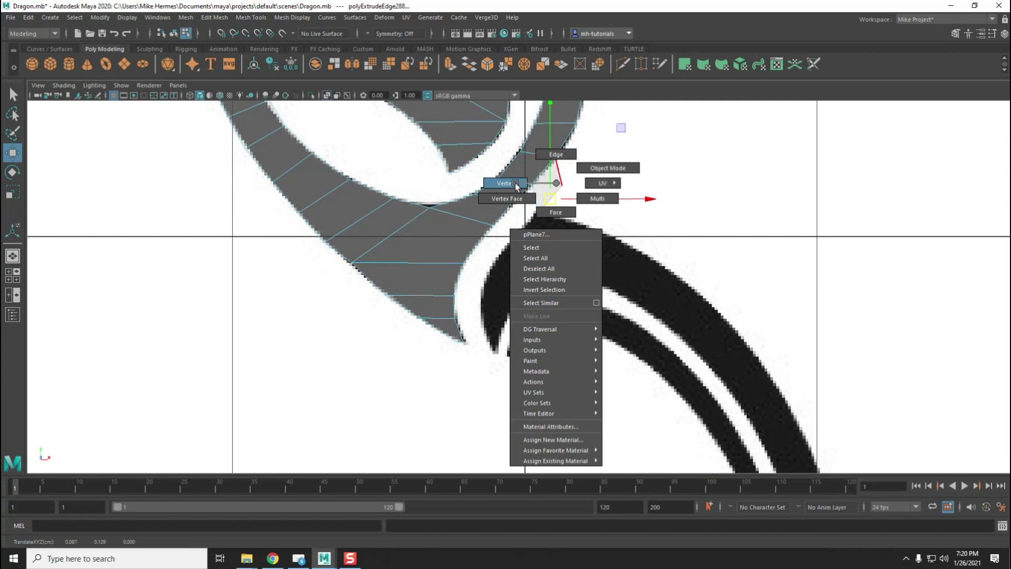
shift+right_drag(547, 219, 551, 231)
drag(537, 229, 483, 323)
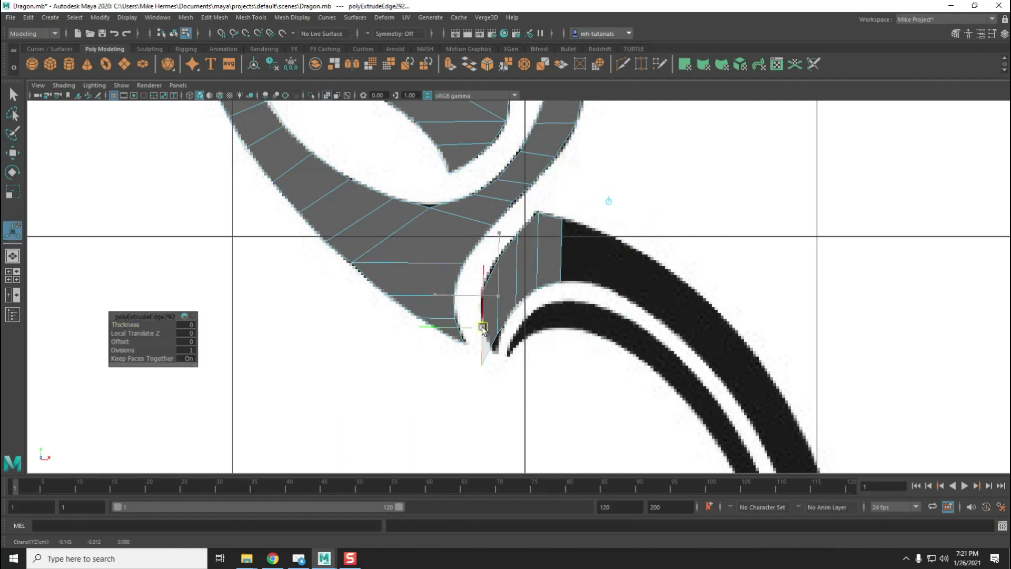
key(q)
scroll(494, 375, up, 3)
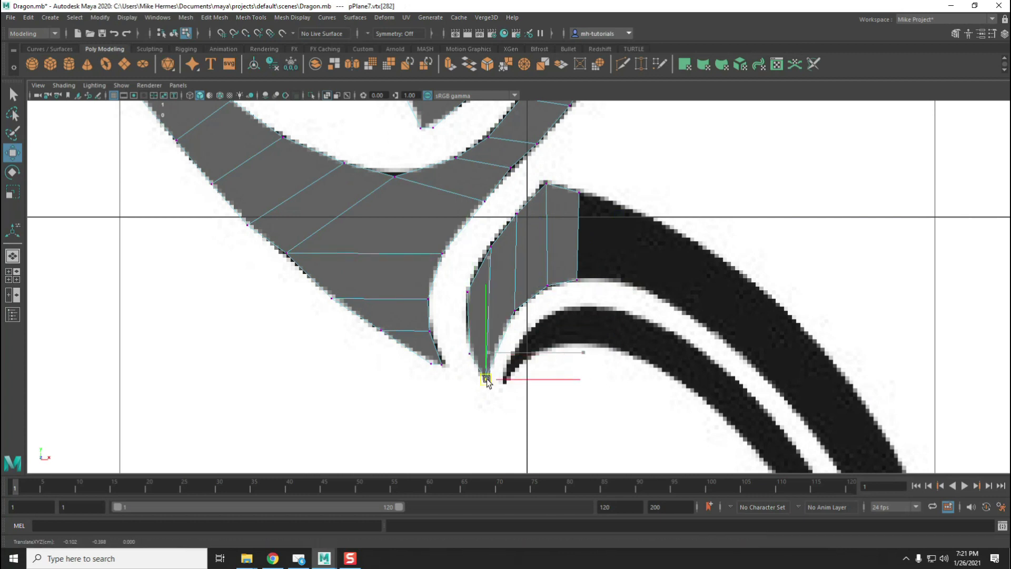
shift+drag(577, 236, 769, 340)
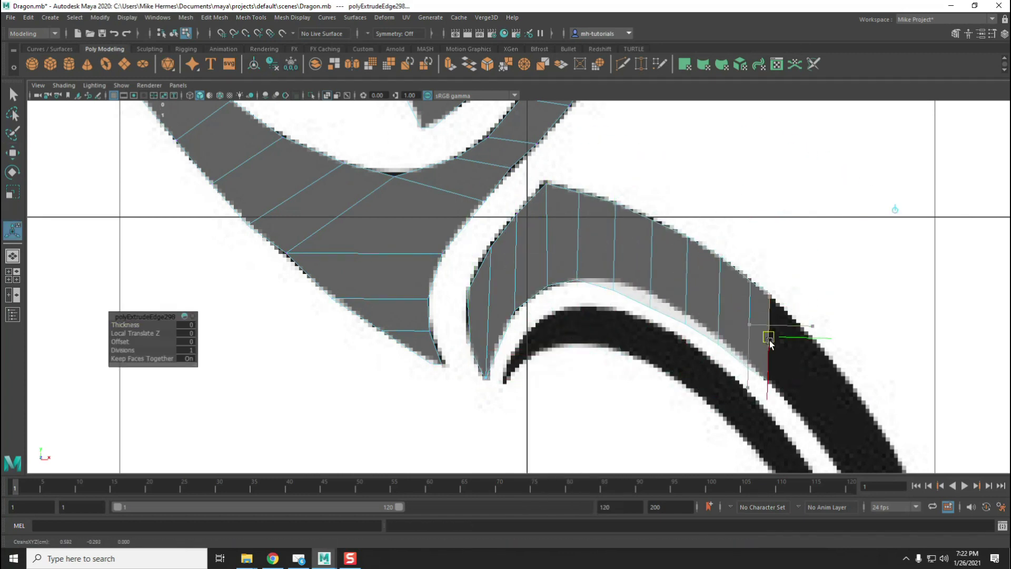
scroll(826, 410, down, 3)
scroll(527, 342, up, 3)
Extrude the strip further down the tail, placing the section's end on the stroke
shift+drag(519, 293, 583, 221)
key(w)
alt+middle_drag(483, 182, 481, 197)
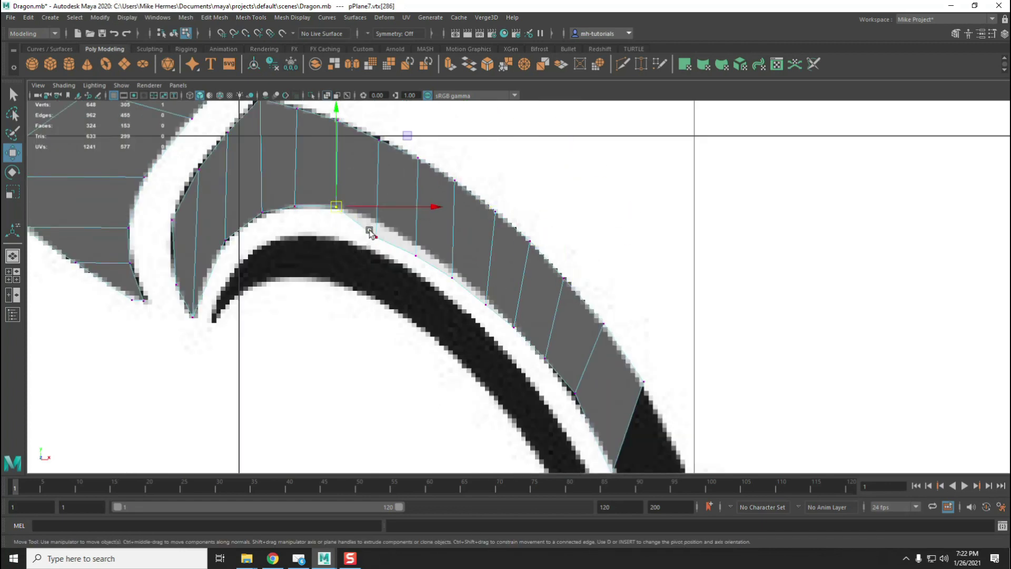
alt+middle_drag(611, 379, 599, 263)
shift+right_drag(599, 264, 598, 235)
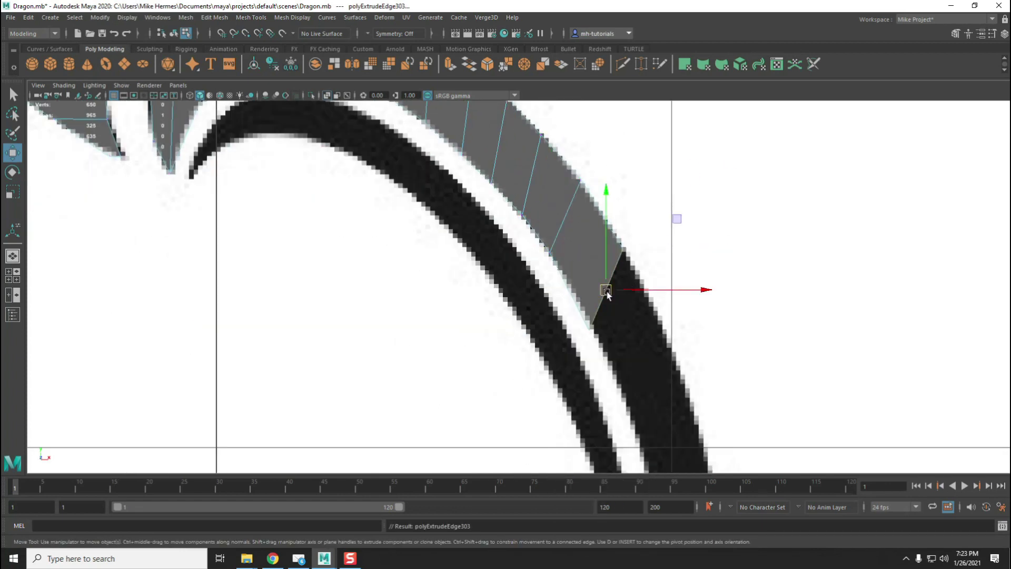
alt+middle_drag(605, 292, 665, 433)
click(663, 432)
Extrude the end edge down the tail stroke, then undo that extrusion
scroll(577, 343, down, 3)
key(w)
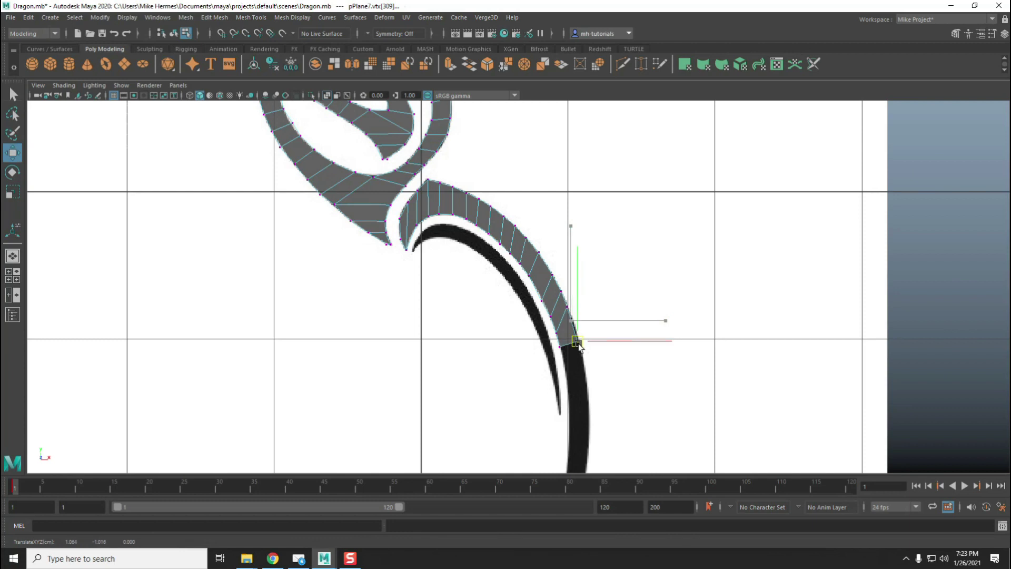
scroll(581, 356, up, 1)
click(581, 356)
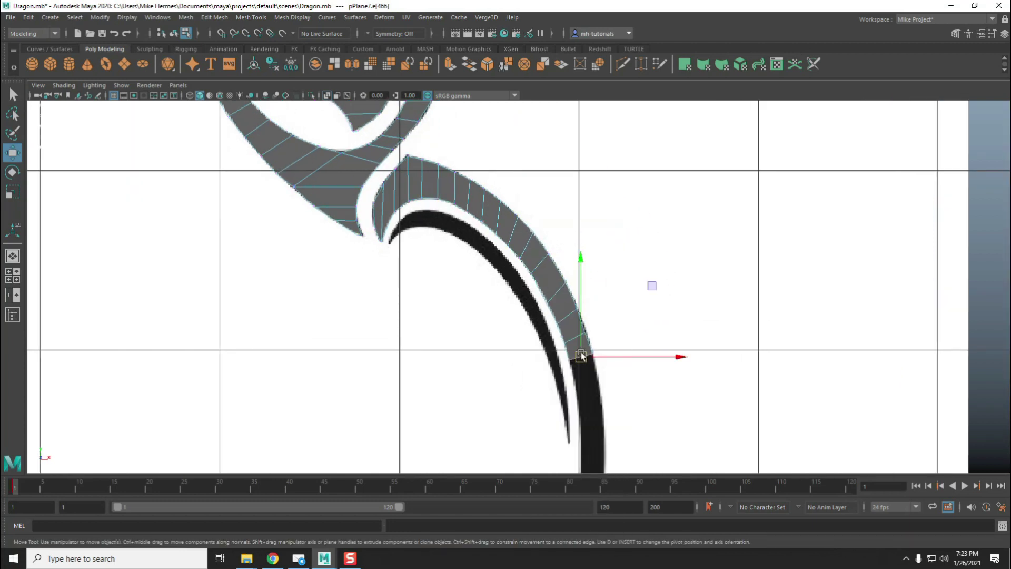
scroll(623, 394, up, 2)
key(F9)
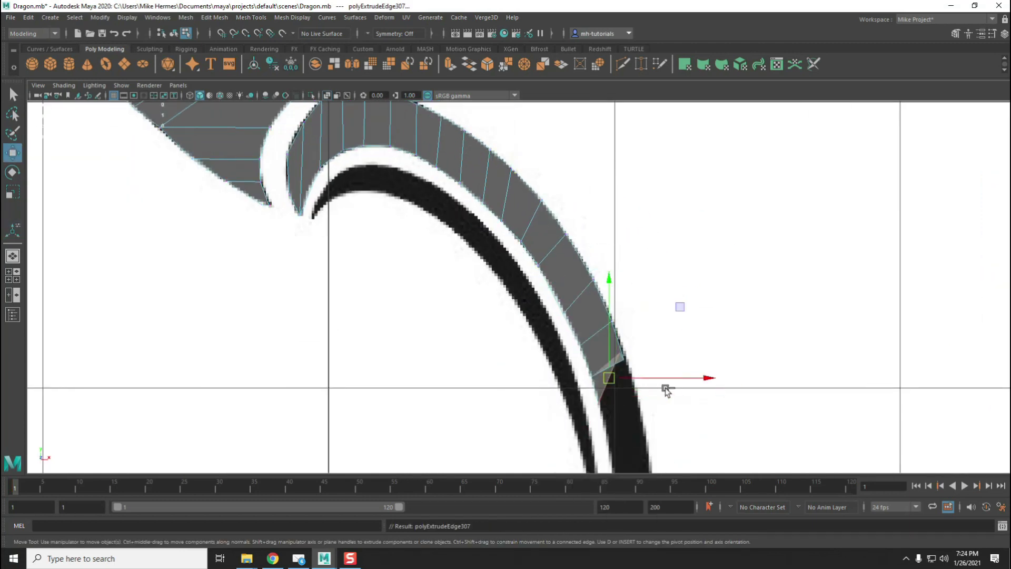
click(666, 389)
scroll(683, 286, up, 2)
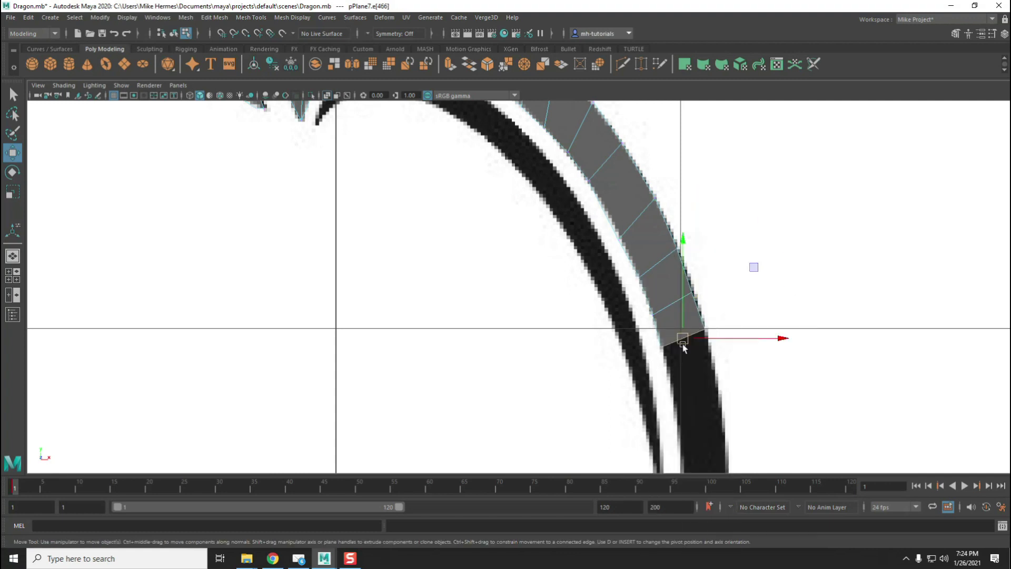
key(ctrl+e)
drag(683, 345, 672, 392)
key(q)
key(ctrl+z)
key(ctrl+z)
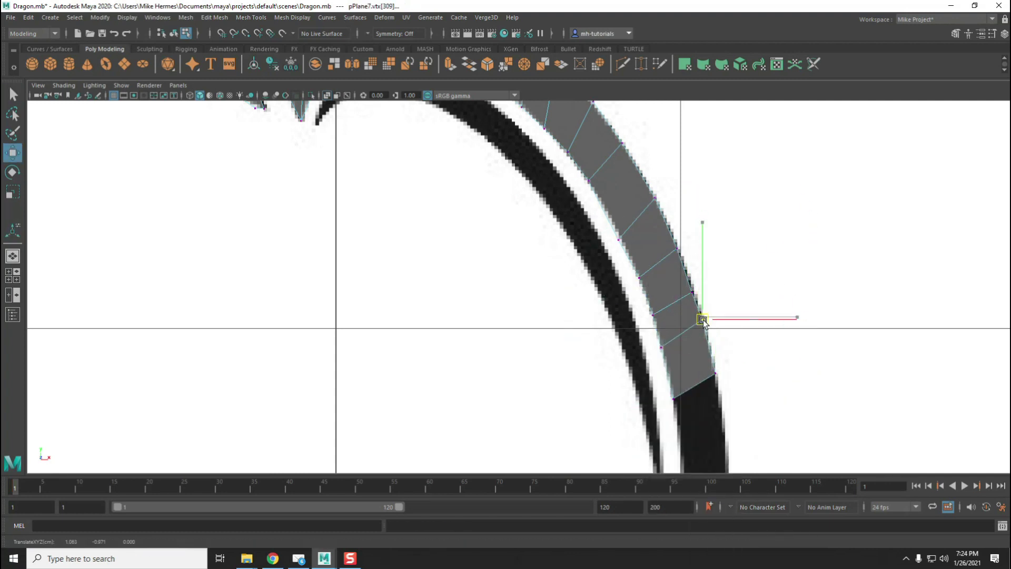
Pull the strip's end down the tail and extrude another section
scroll(684, 316, down, 3)
scroll(553, 262, down, 3)
scroll(623, 361, up, 5)
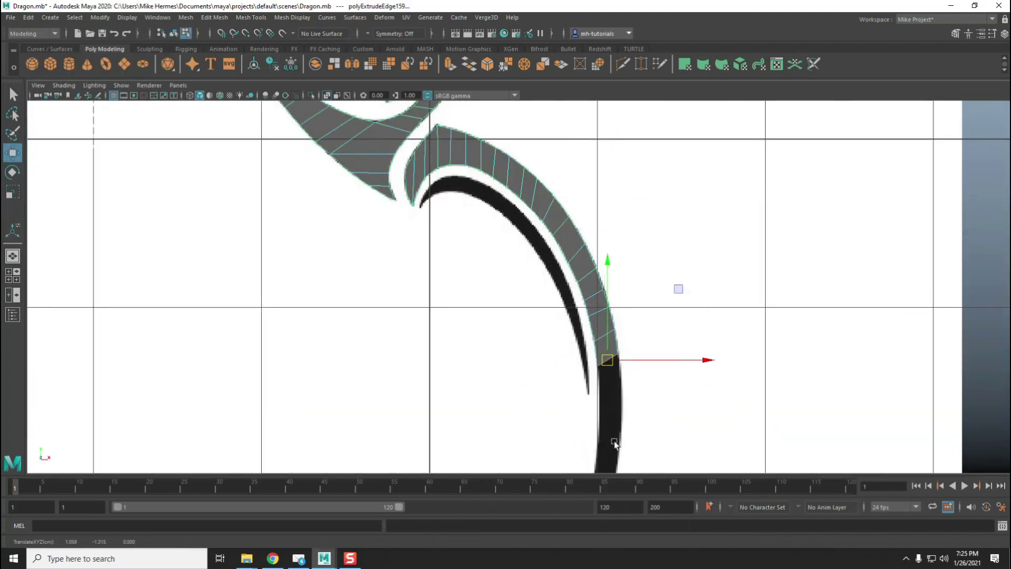
middle_drag(615, 444, 614, 530)
right_drag(610, 280, 559, 287)
click(619, 387)
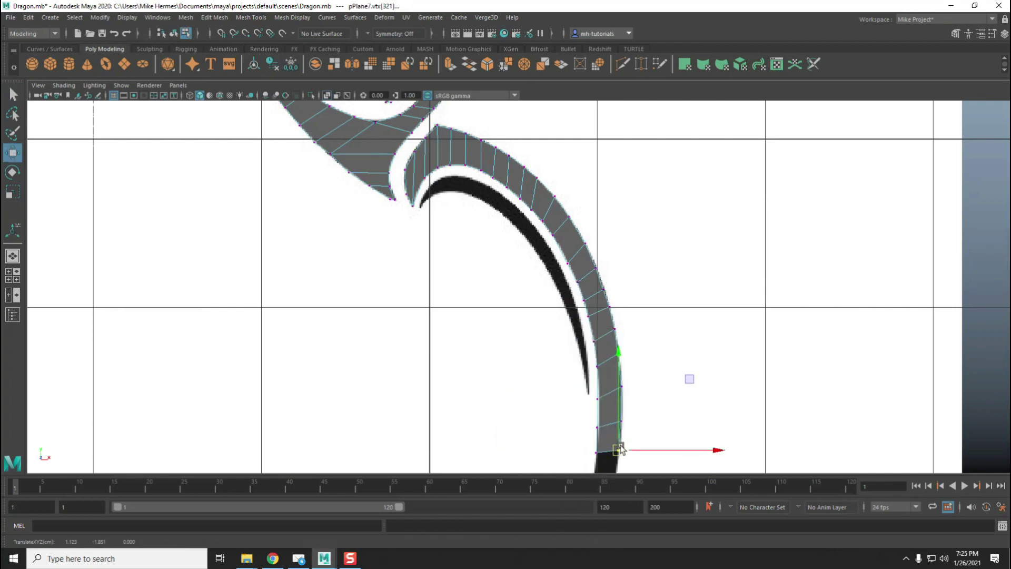
key(f)
key(ctrl+e)
drag(507, 310, 497, 371)
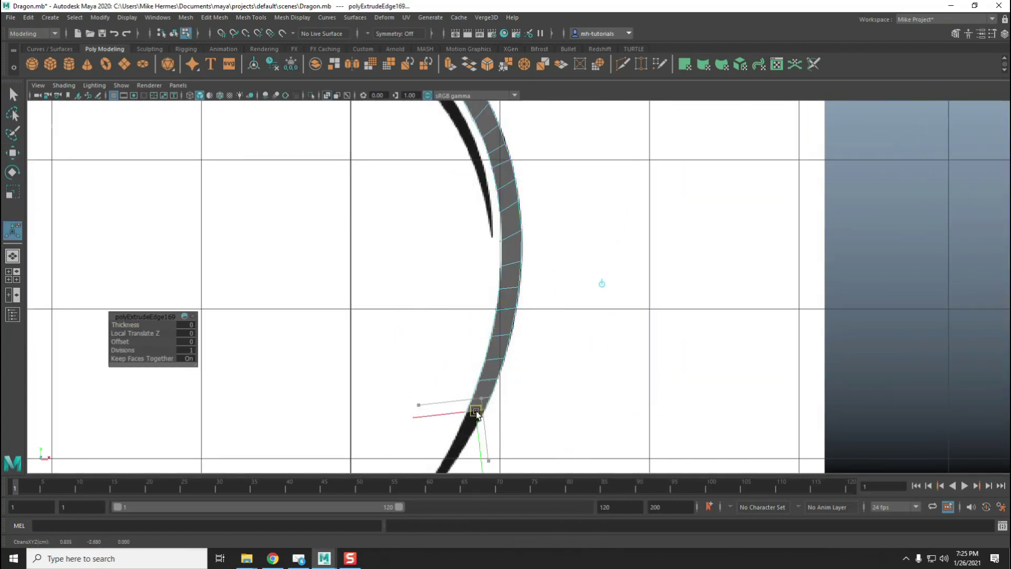
Extrude the strip's end edge further down the traced curve
scroll(459, 448, down, 3)
scroll(506, 369, up, 4)
key(w)
click(564, 295)
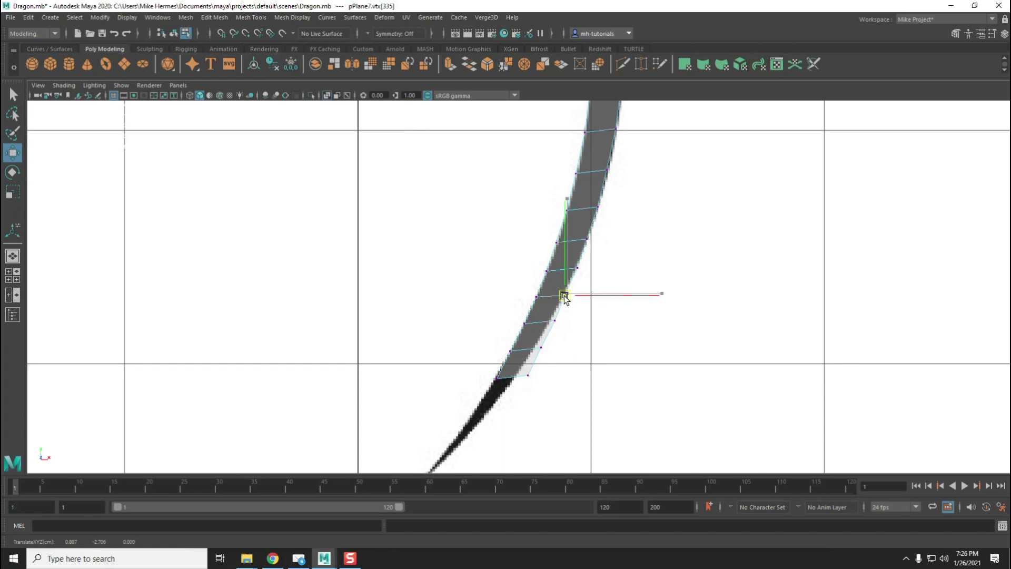
key(ctrl+e)
drag(489, 404, 458, 462)
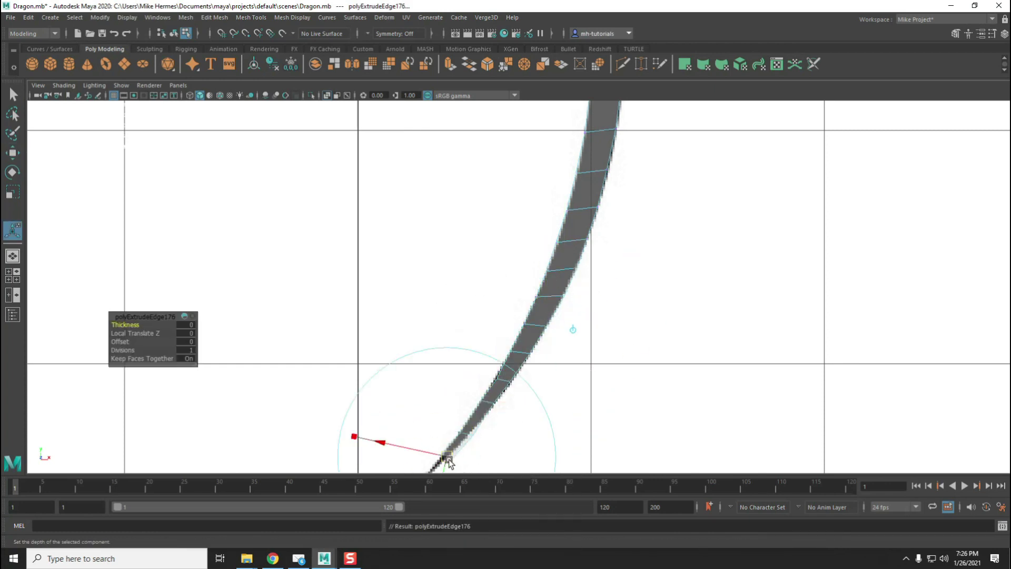
scroll(533, 253, up, 5)
right_drag(533, 253, 621, 204)
Extrude another edge and fit it over the black curve
click(560, 349)
scroll(560, 349, down, 4)
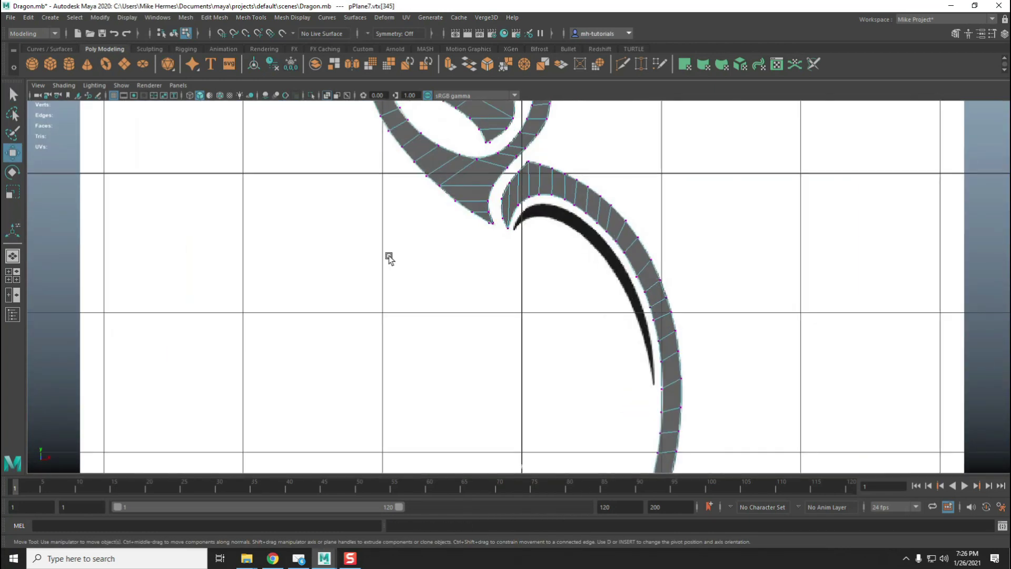
right_drag(542, 225, 585, 211)
key(ctrl+e)
drag(554, 226, 554, 156)
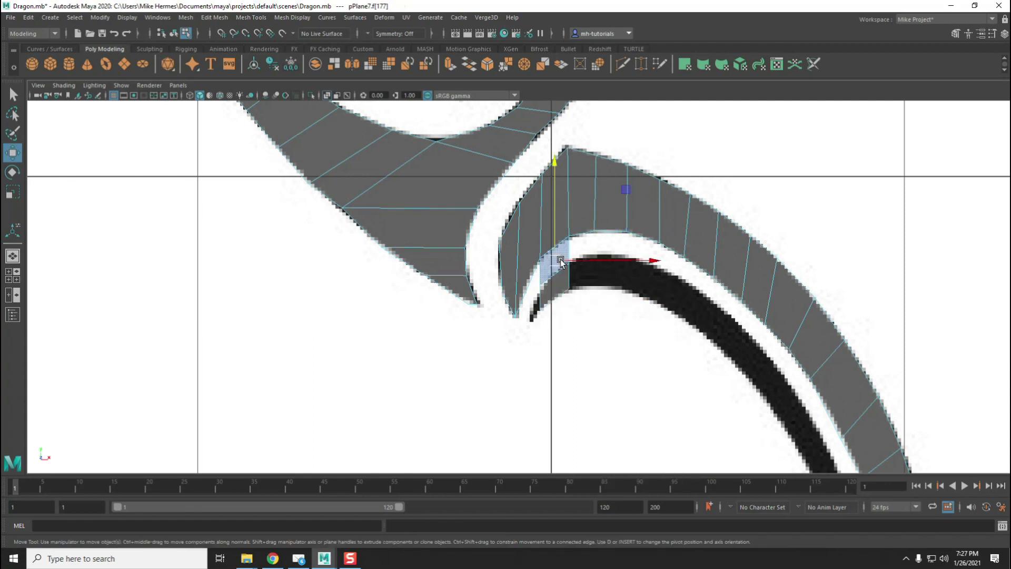
key(F9)
click(543, 284)
scroll(572, 307, up, 1)
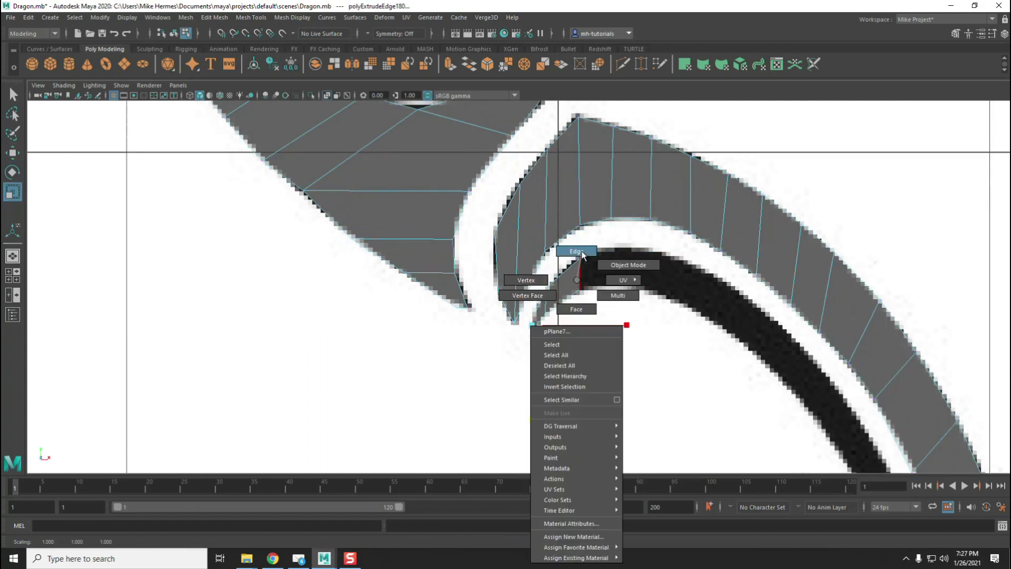
Extrude a thin inner strip and move its end vertex onto the black curve
right_drag(533, 326, 558, 295)
key(ctrl+e)
drag(655, 266, 687, 269)
right_drag(673, 264, 647, 258)
click(619, 284)
key(w)
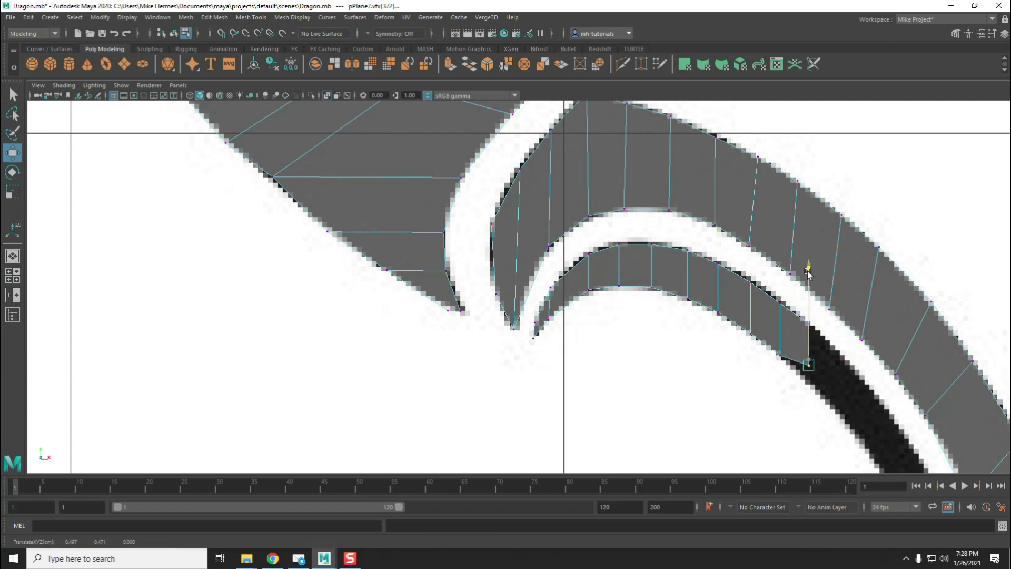
scroll(806, 270, up, 5)
click(576, 260)
drag(576, 259, 606, 260)
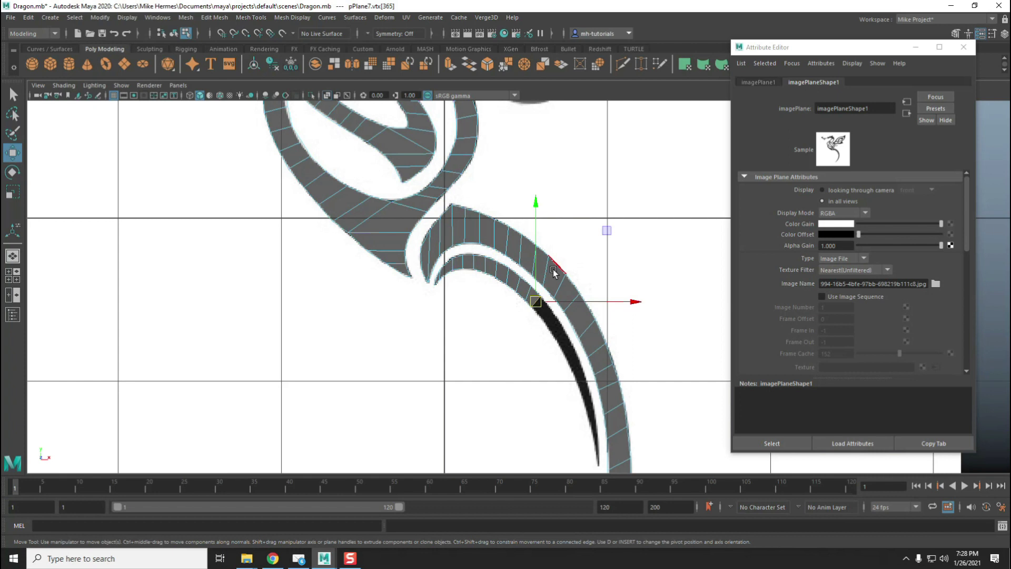
Extend the thin strip along the curve and show the four-view layout
key(ctrl+e)
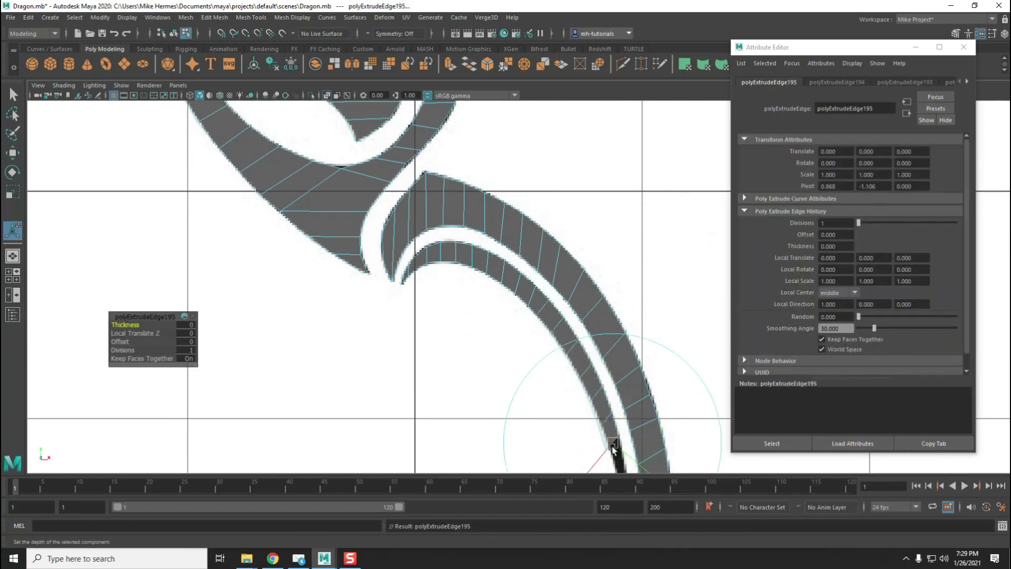
alt+middle_drag(612, 448, 521, 287)
key(ctrl+e)
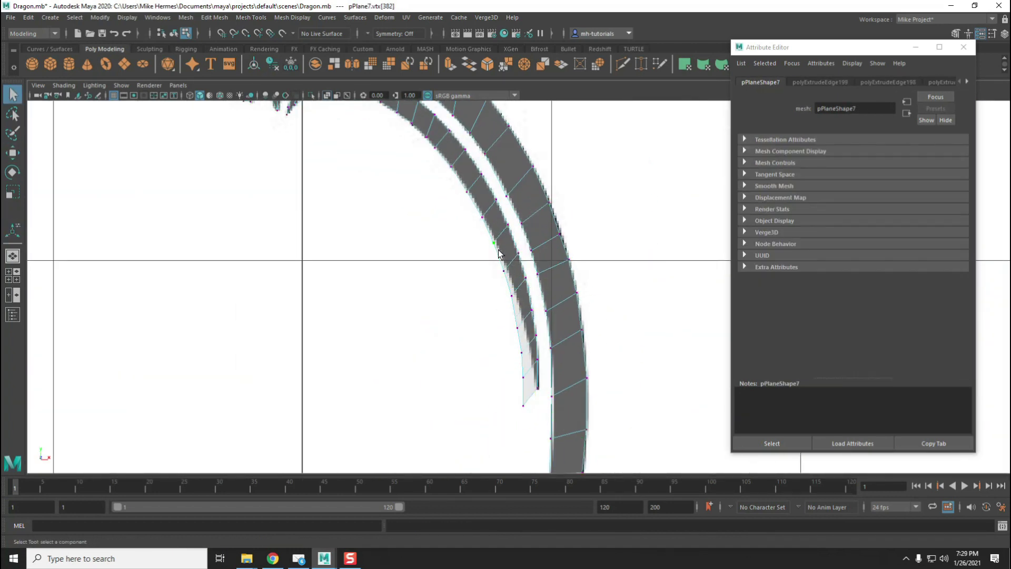
key(space)
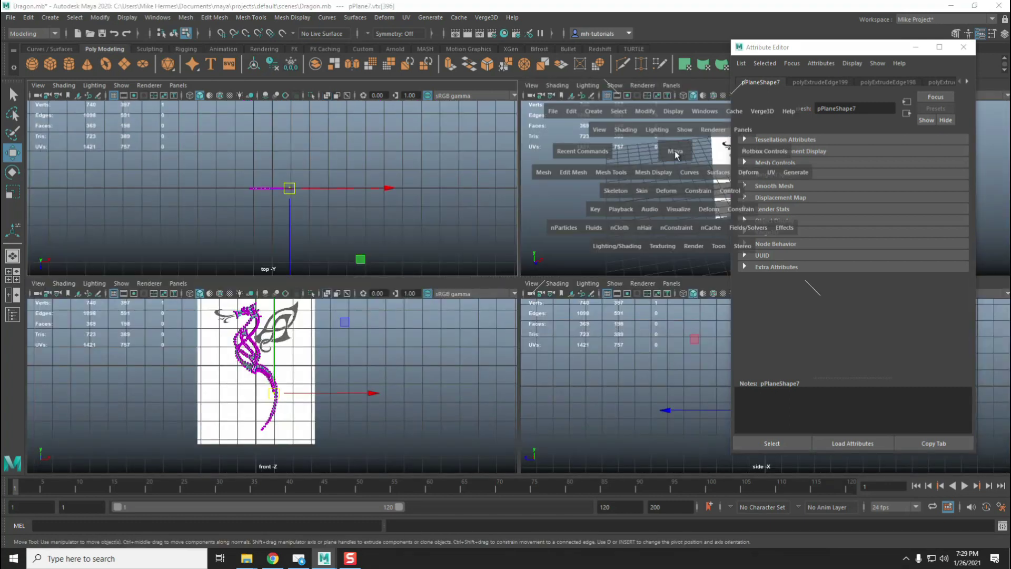
Extrude the dragon mesh faces in perspective view to give it thickness
key(space)
right_drag(451, 285, 578, 277)
alt+drag(578, 277, 62, 274)
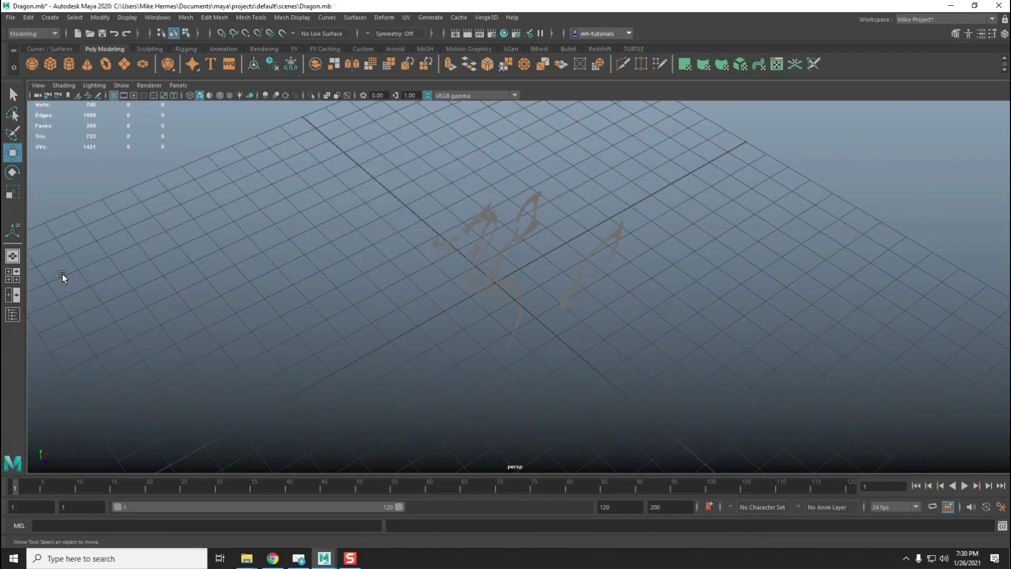
key(space)
key(space)
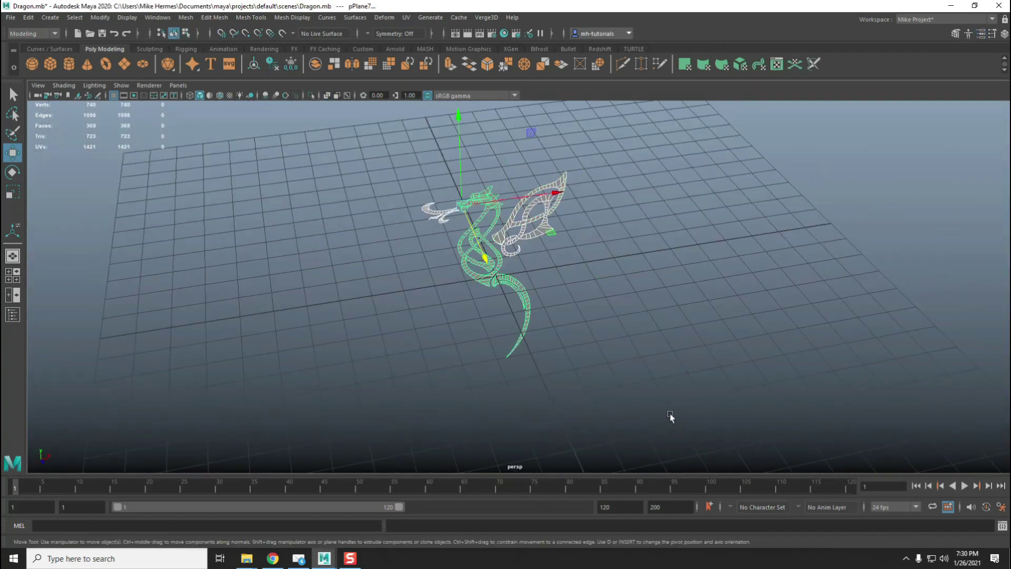
click(214, 17)
click(224, 122)
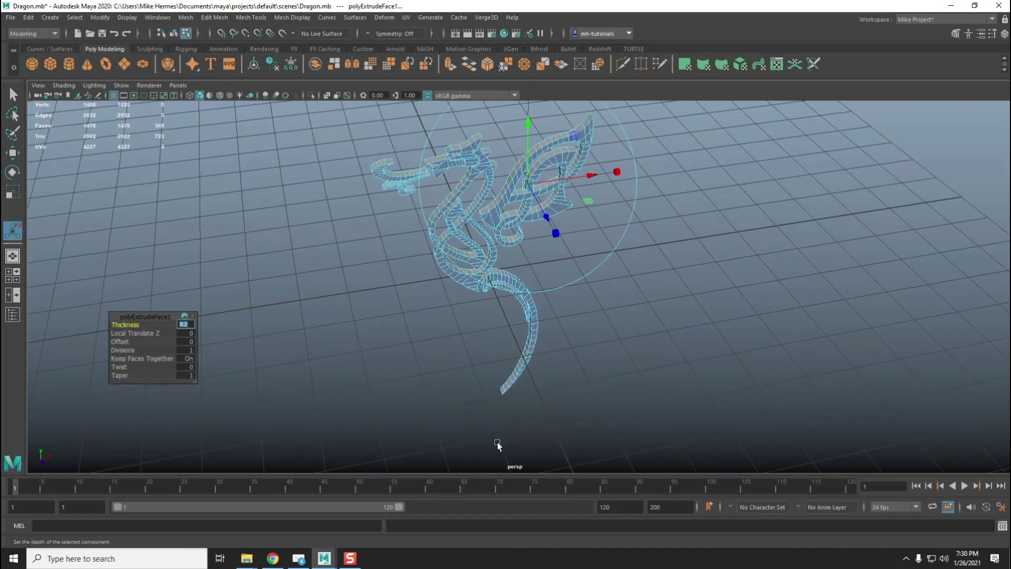
Scale the backing plane and rotate it 90° upright behind the dragon
scroll(632, 418, down, 5)
key(r)
key(e)
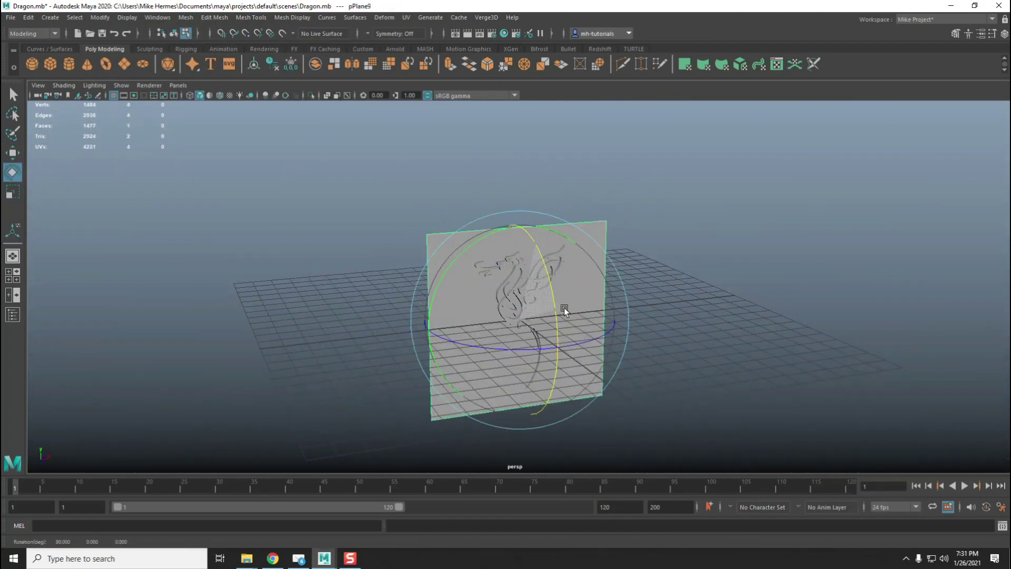
scroll(725, 251, up, 3)
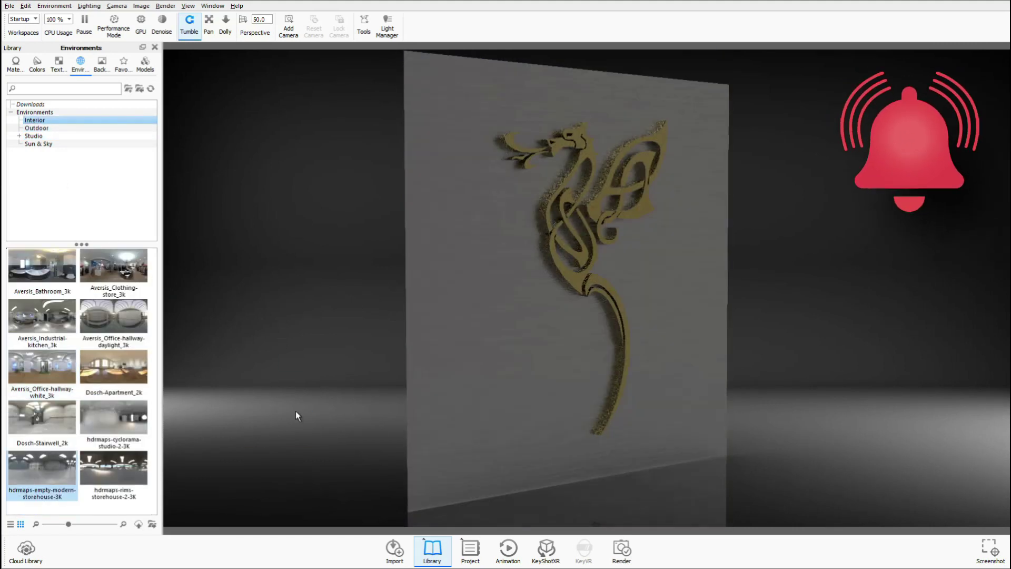
Apply chrome to the dragon, place an environment highlight, and add a tinted anodized coating
drag(454, 302, 576, 285)
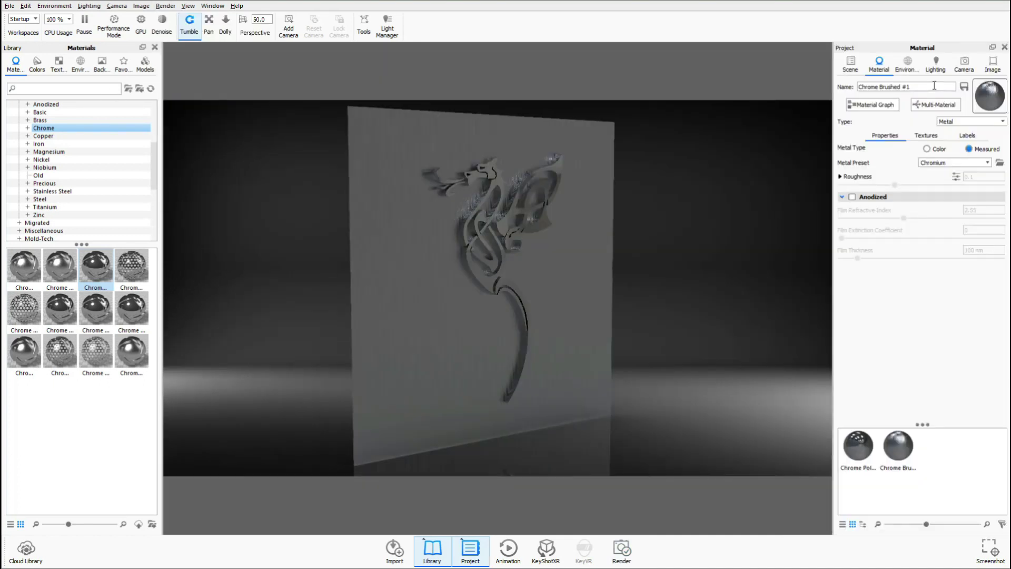
drag(951, 173, 917, 181)
double_click(510, 229)
click(867, 197)
mouse_move(936, 218)
mouse_down()
mouse_move(867, 218)
mouse_move(912, 238)
mouse_up()
click(907, 64)
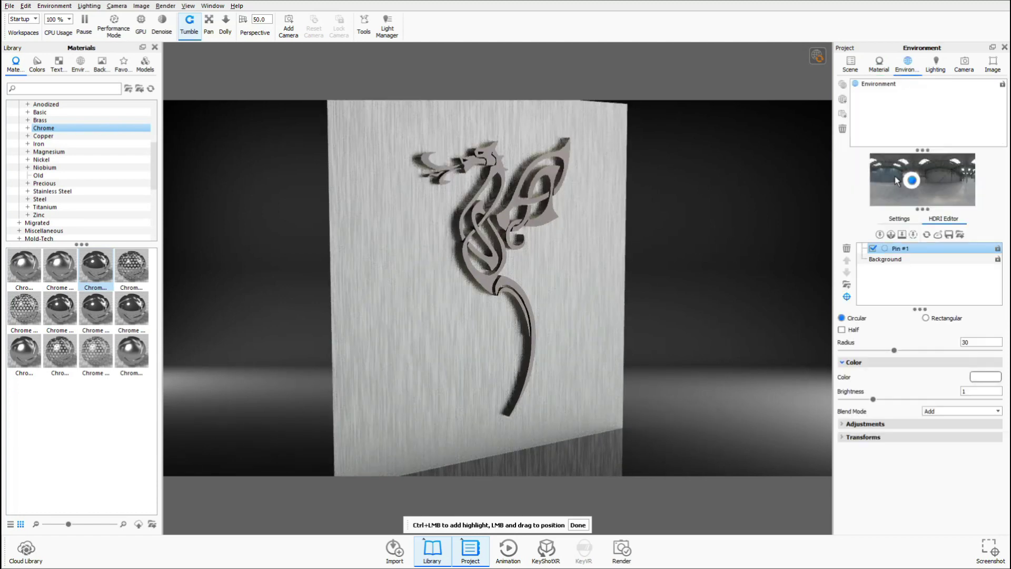
Add and position a second highlight pin, enable Performance Mode, and turn off caustics
click(880, 235)
drag(891, 171, 915, 185)
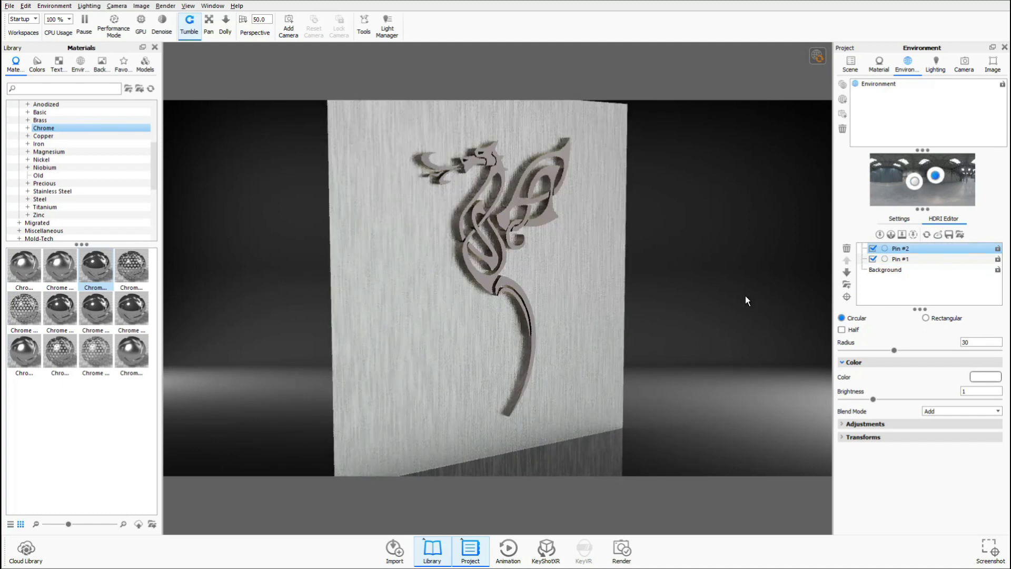
click(936, 65)
click(89, 6)
click(116, 118)
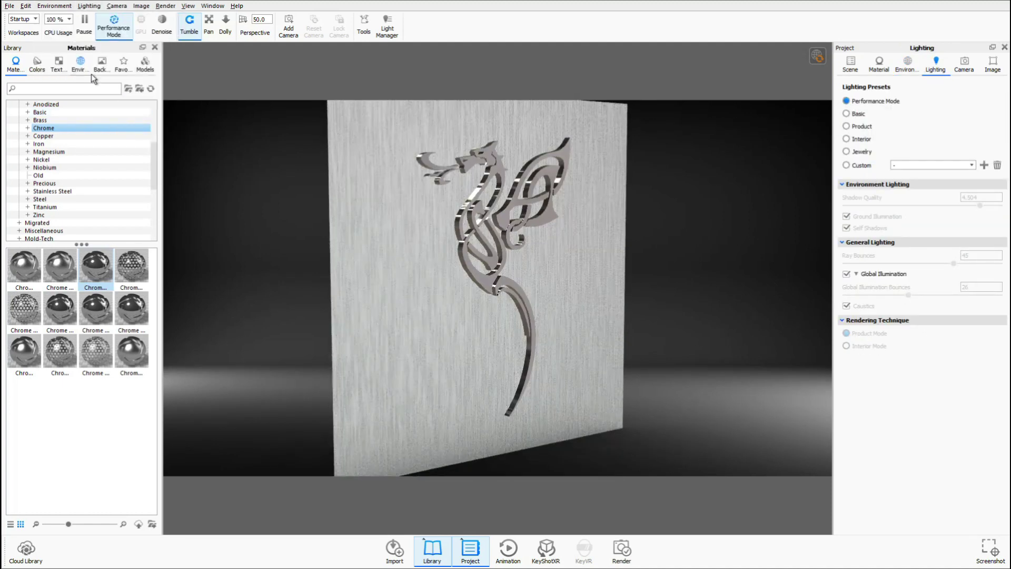
click(89, 5)
click(116, 126)
click(54, 6)
Orbit slightly around the panel and apply polished chrome materials to the dragon
drag(513, 258, 703, 328)
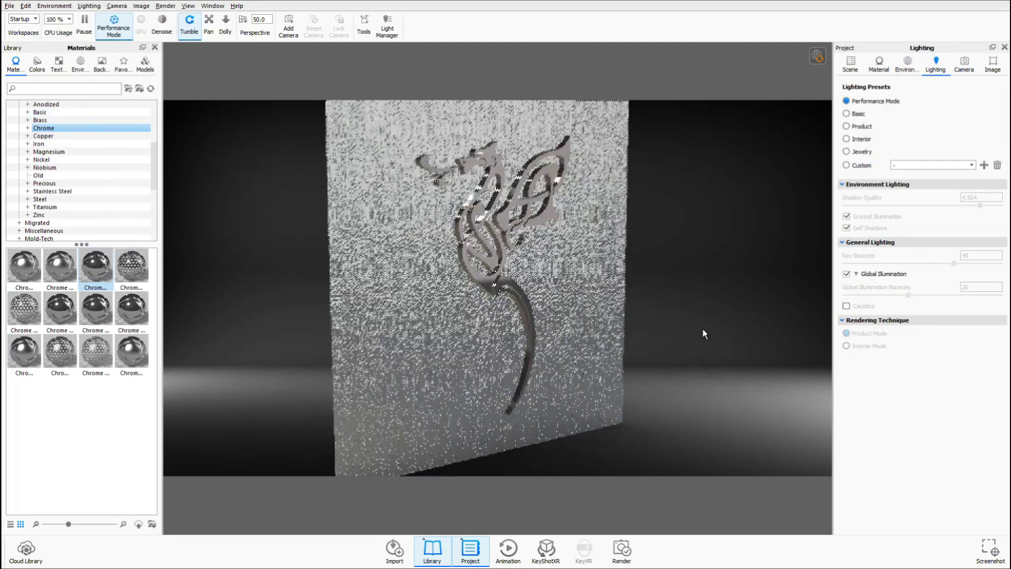
drag(96, 266, 519, 317)
click(45, 207)
drag(25, 266, 549, 233)
Try interior environments, tilt the lighting to 27.5°, and settle on Dosch-Apartment_2k
click(80, 64)
drag(114, 368, 352, 352)
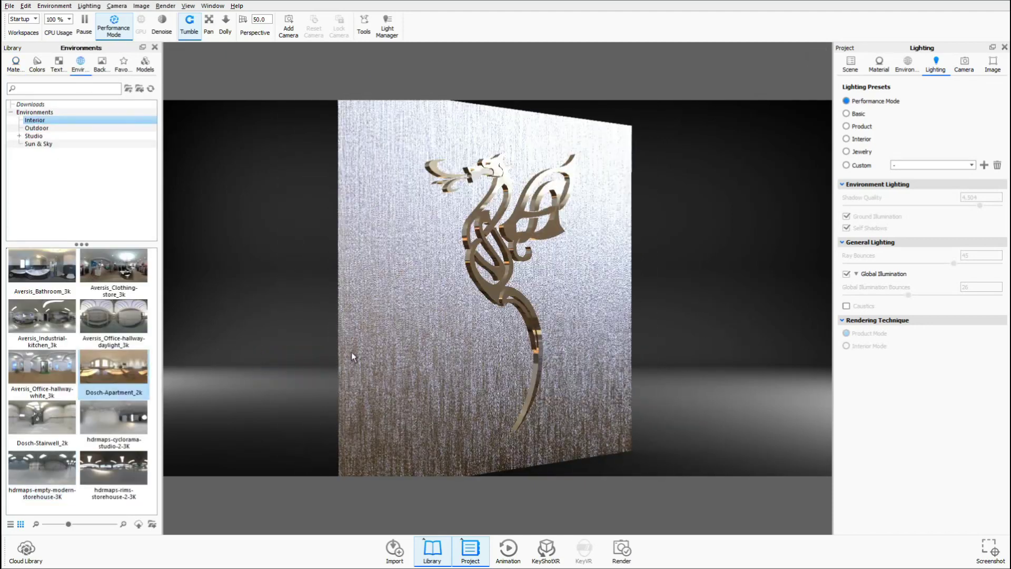
click(908, 64)
scroll(945, 292, down, 2)
drag(916, 522, 900, 521)
drag(896, 378, 865, 378)
mouse_move(902, 507)
mouse_down()
mouse_move(921, 508)
mouse_move(890, 520)
mouse_up()
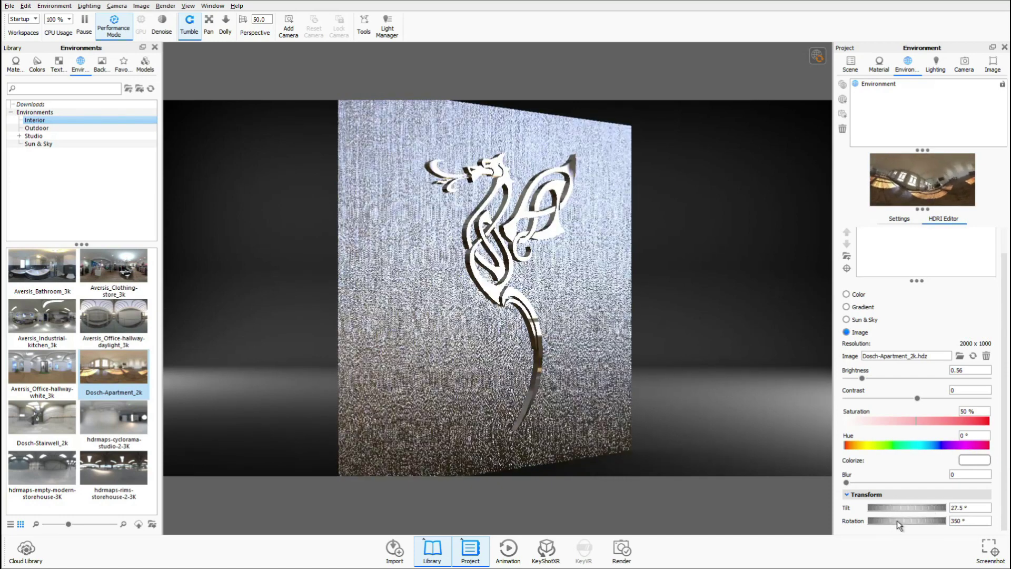
drag(113, 469, 243, 416)
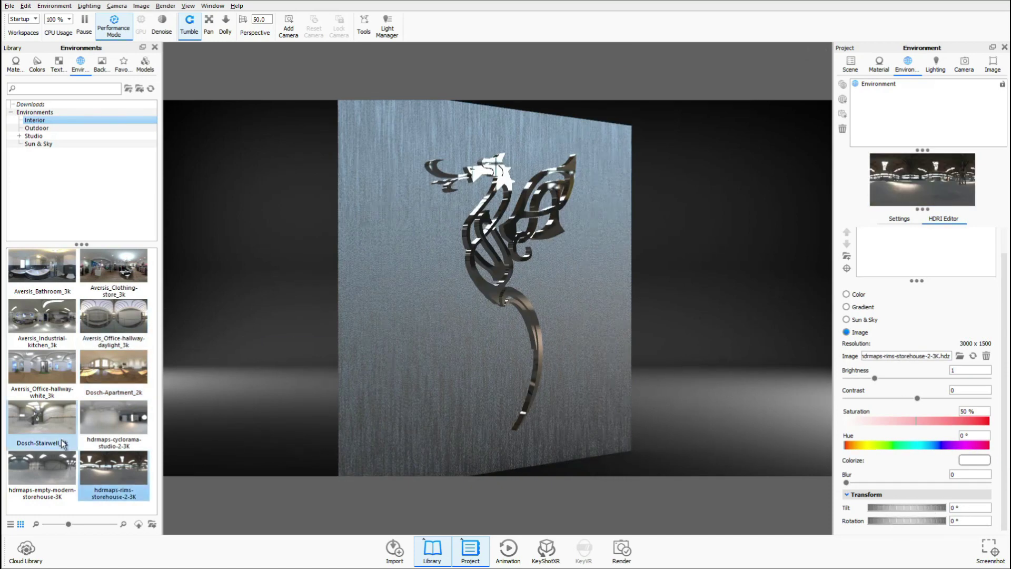
drag(113, 369, 545, 388)
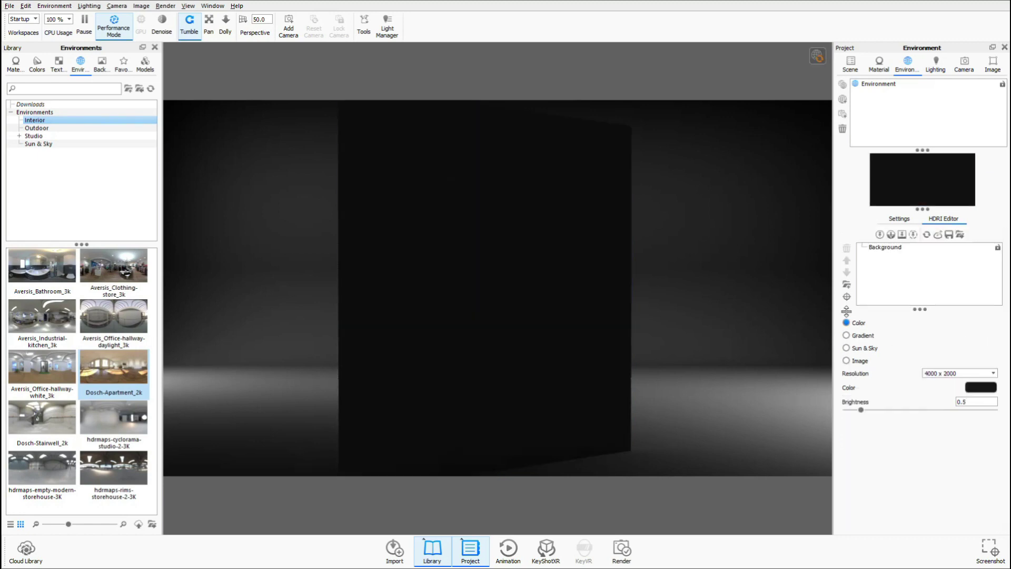
Try the White Solid Vignette backplate, then restore the black studio backdrop
click(100, 72)
double_click(114, 356)
double_click(42, 311)
Apply black Metallic paint from the Paint library to the backing wall
click(16, 63)
click(19, 239)
click(44, 175)
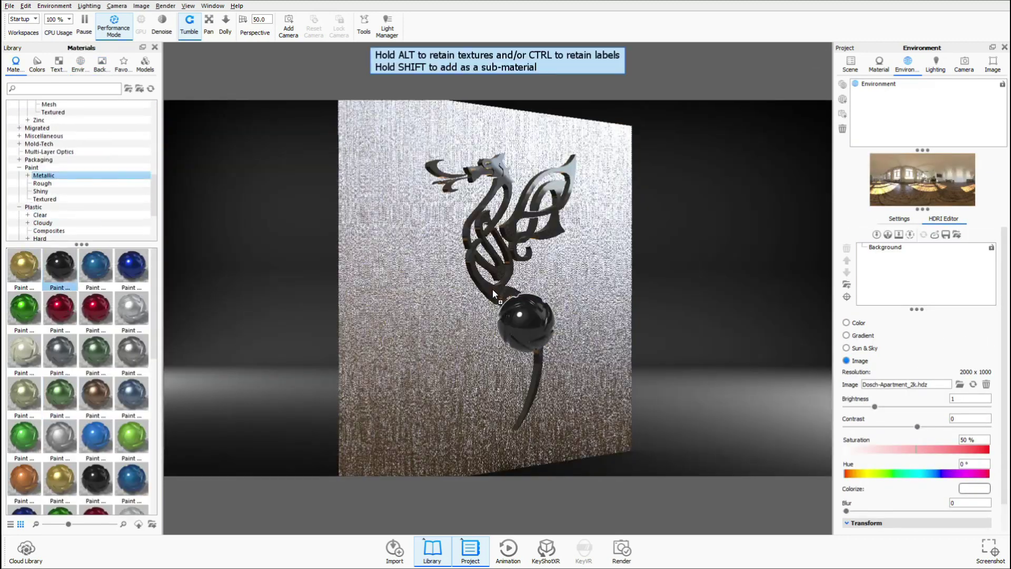
drag(60, 266, 429, 310)
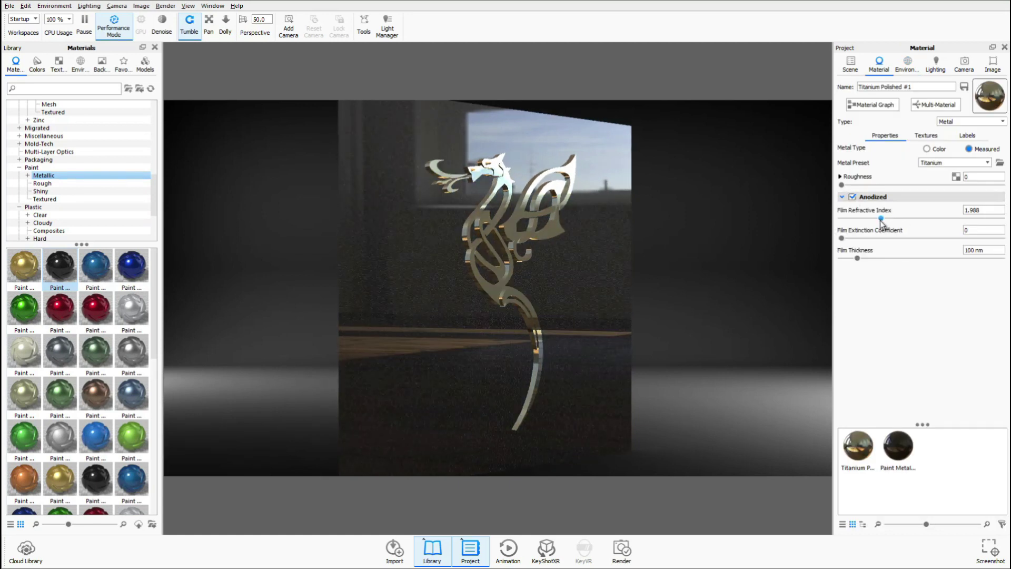
Add a third highlight pin and set the render output folder to the Desktop
click(907, 63)
click(879, 234)
click(166, 6)
click(736, 227)
Name the image DragonRender and start rendering the 1920×1080 JPEG still
text(DragonRender)
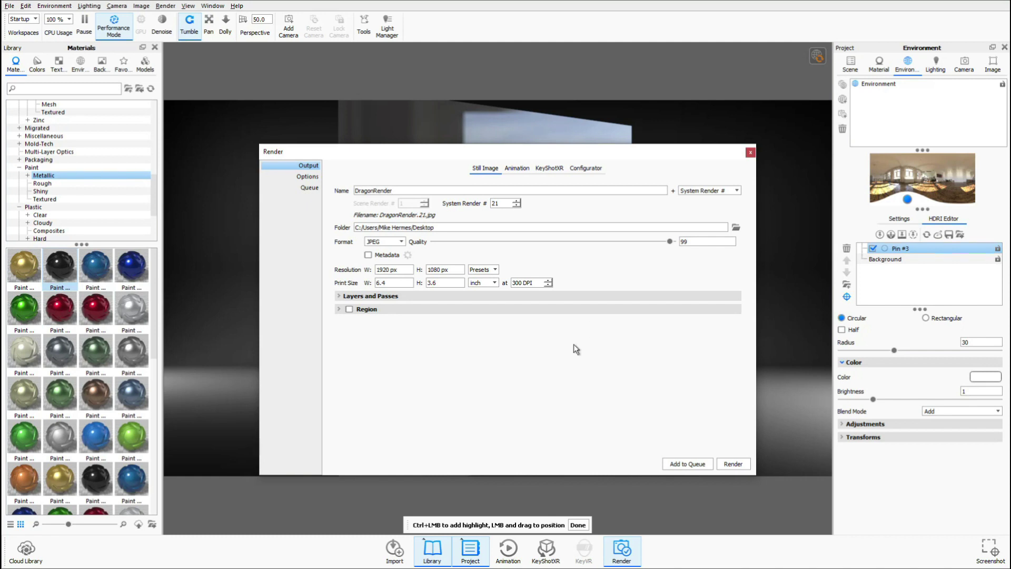
click(733, 464)
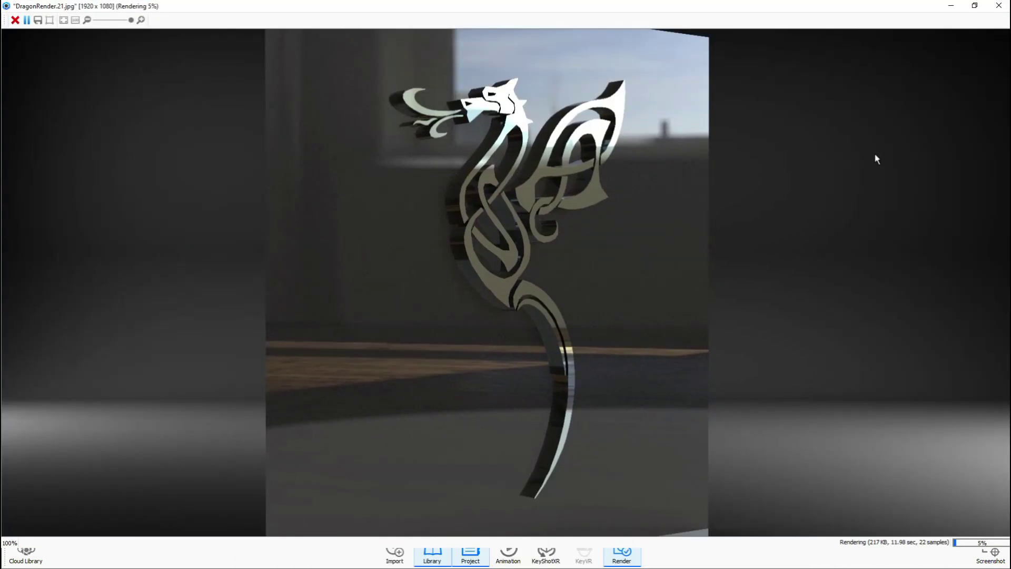